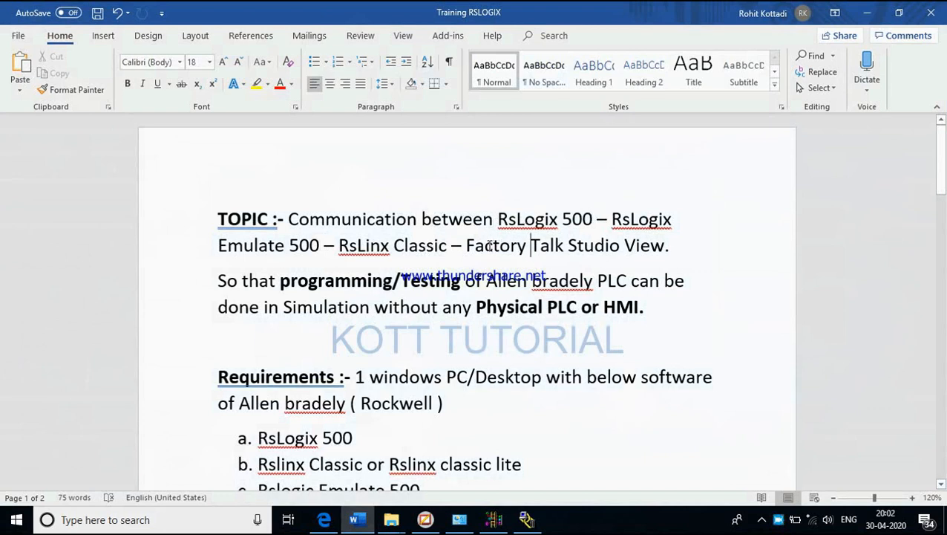
Step: Read through the communication topic and the list of required Allen-Bradley software in the training document
drag(466, 243, 607, 245)
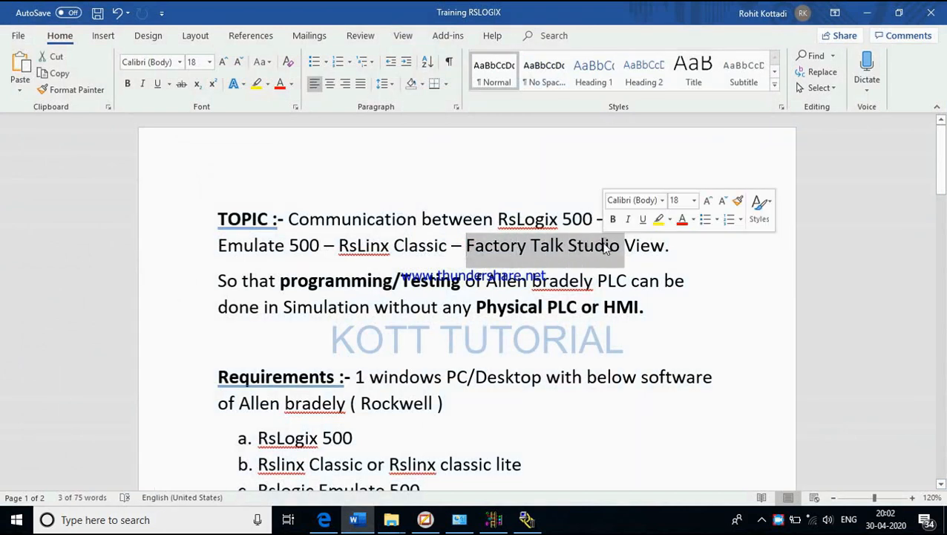
double_click(320, 246)
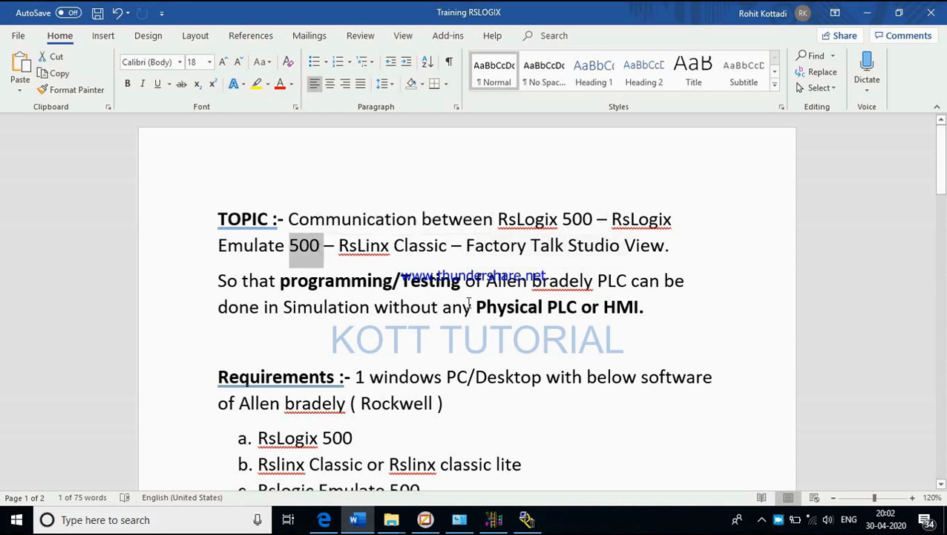
drag(483, 312, 647, 314)
click(570, 281)
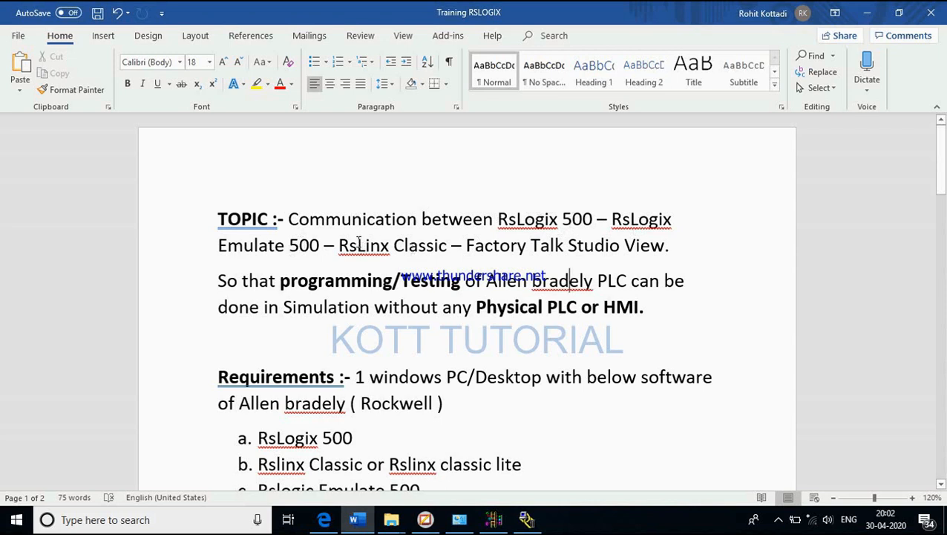
drag(339, 245, 447, 252)
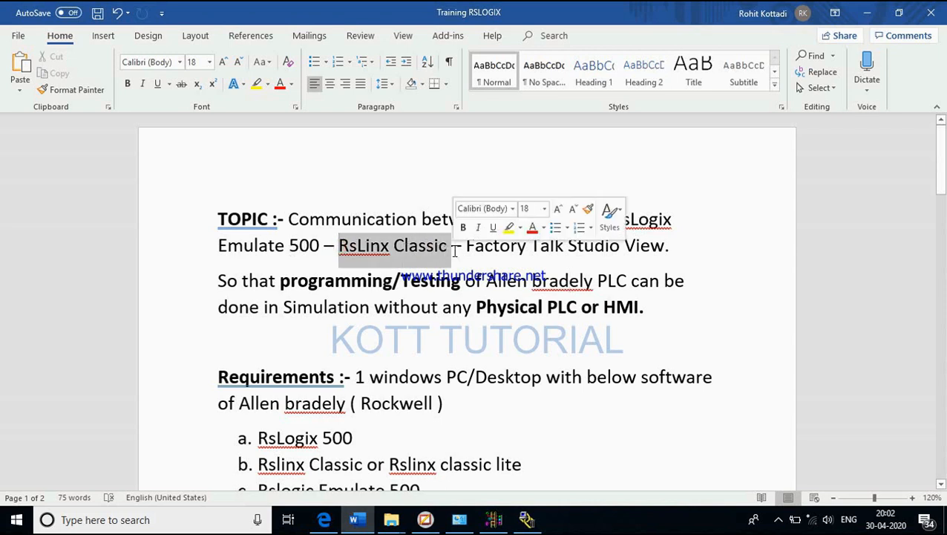
click(483, 247)
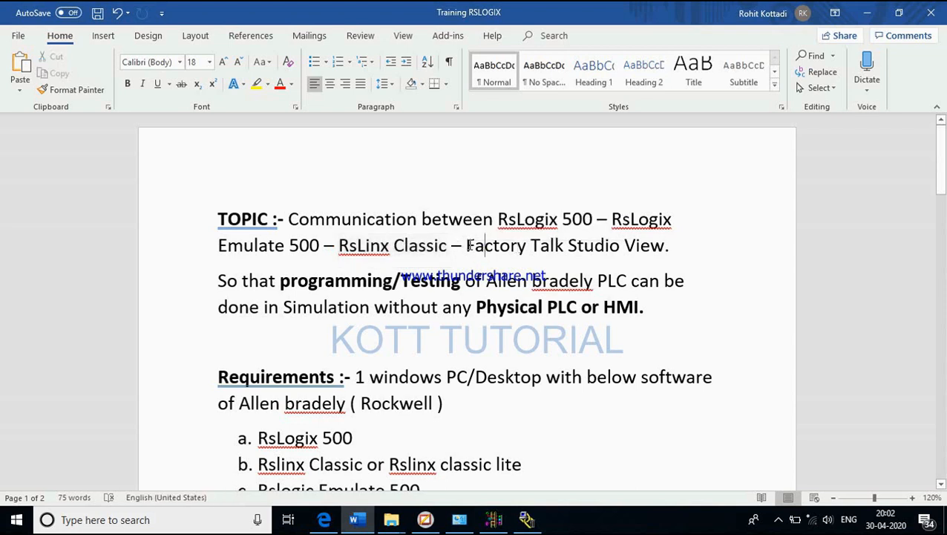
drag(472, 245, 644, 251)
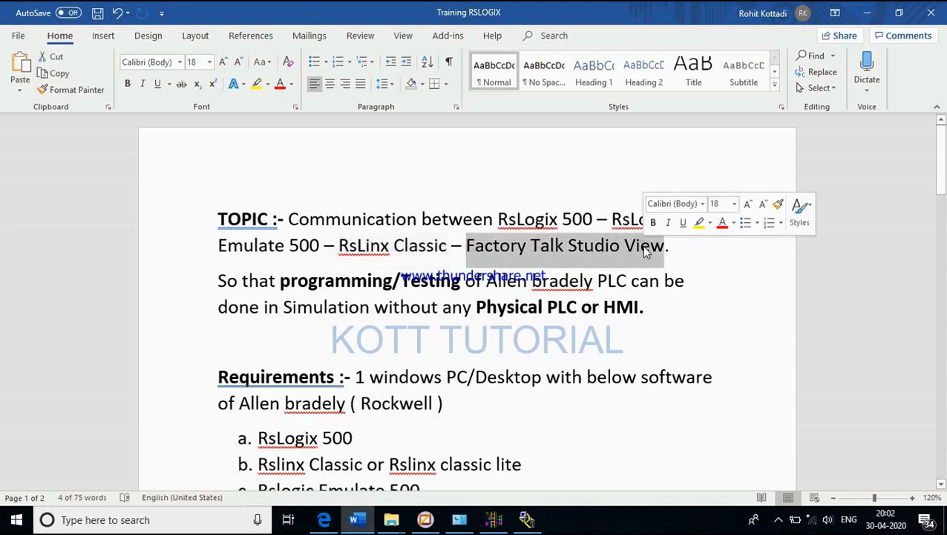
click(443, 359)
drag(941, 157, 941, 204)
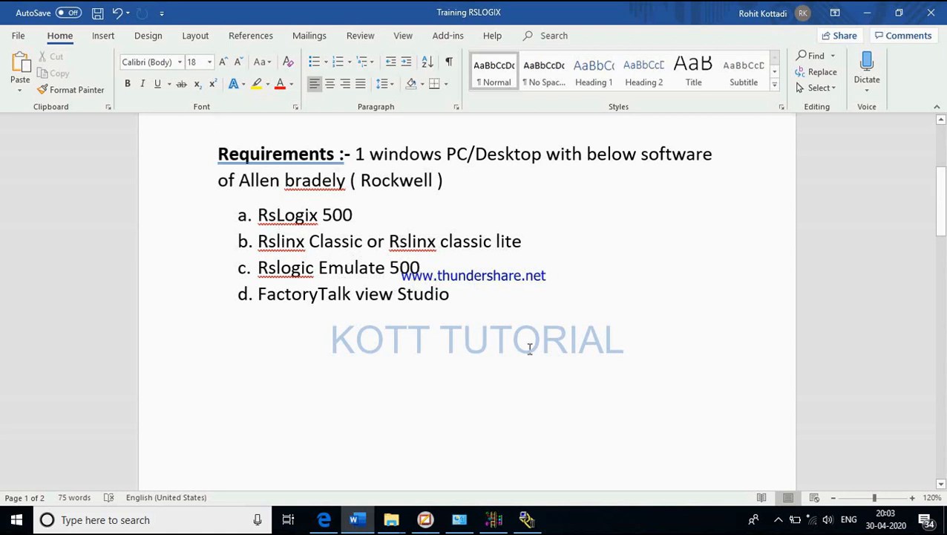
Step: Switch to RSLogix 500 and start a new project, discarding the changes to the untitled one
click(492, 525)
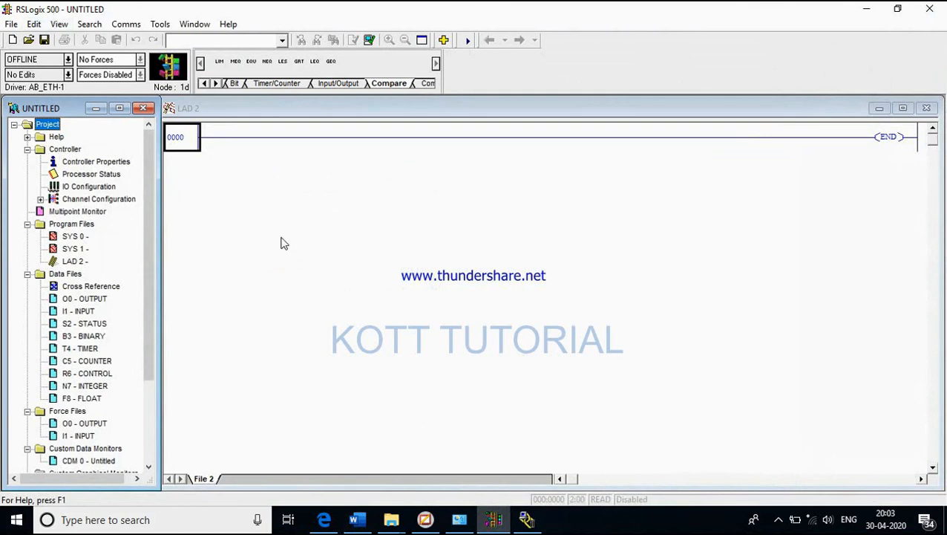
click(12, 23)
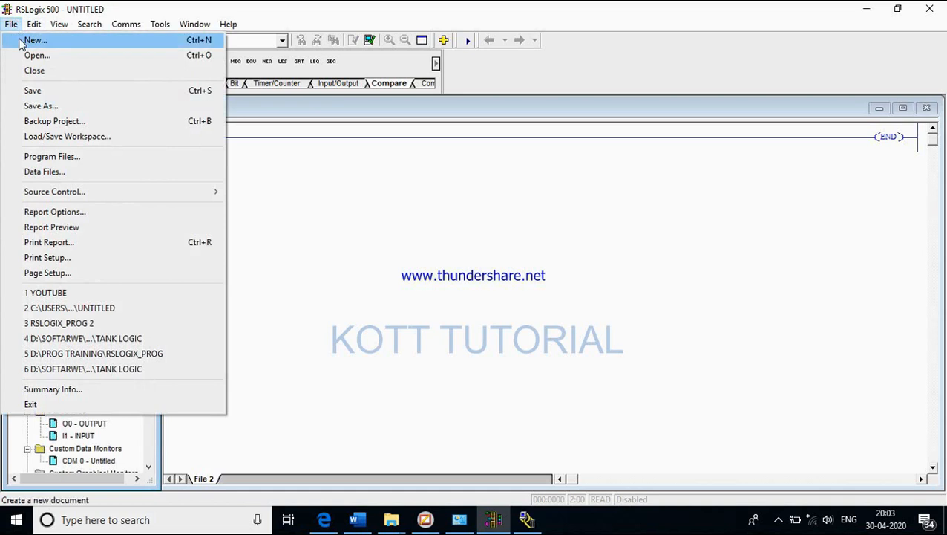
click(21, 41)
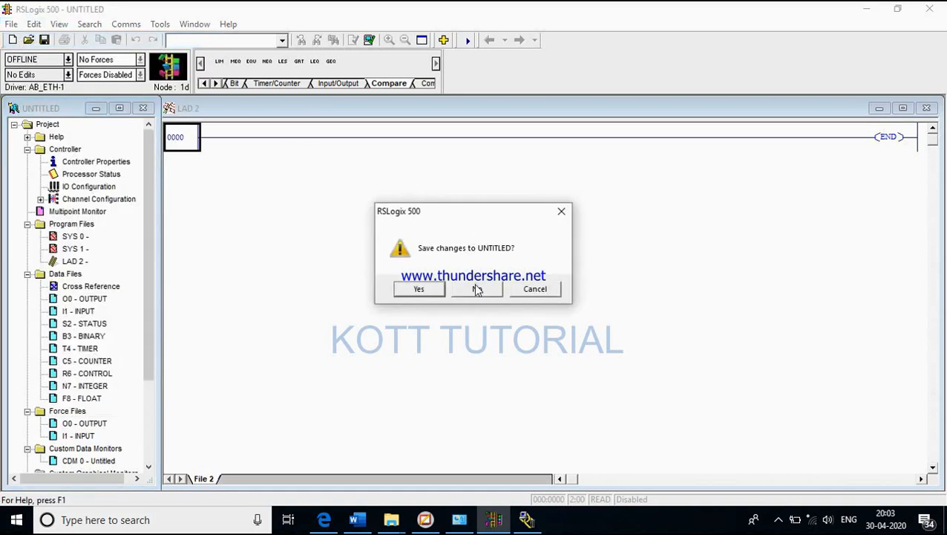
click(477, 290)
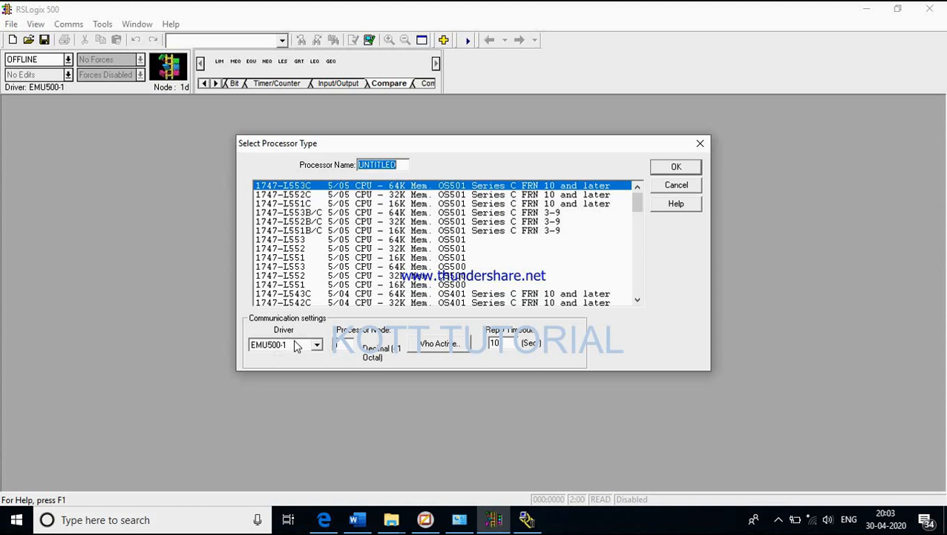
Step: Create the project with the AB_ETH-1 driver and the 1747-L553C 5/05 CPU, 64K Mem. OS501 Series C processor
click(317, 345)
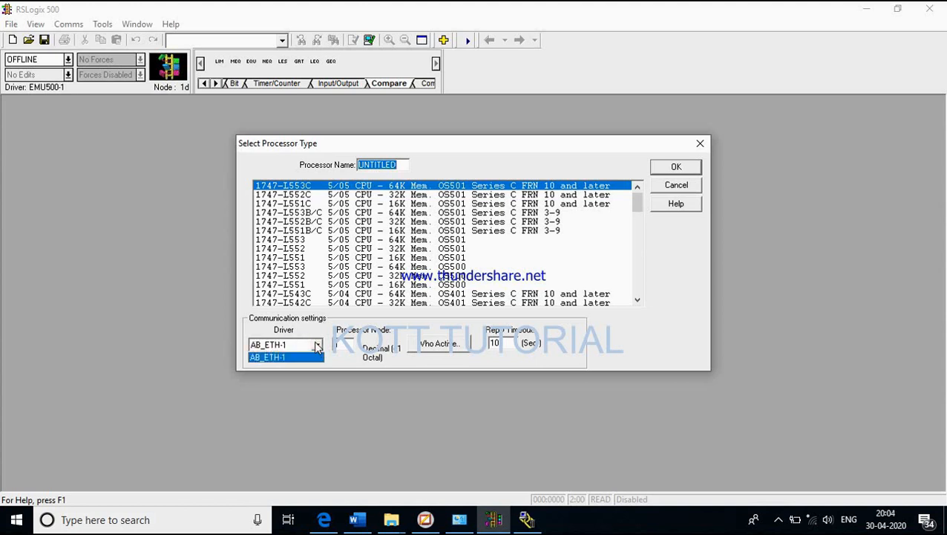
click(277, 359)
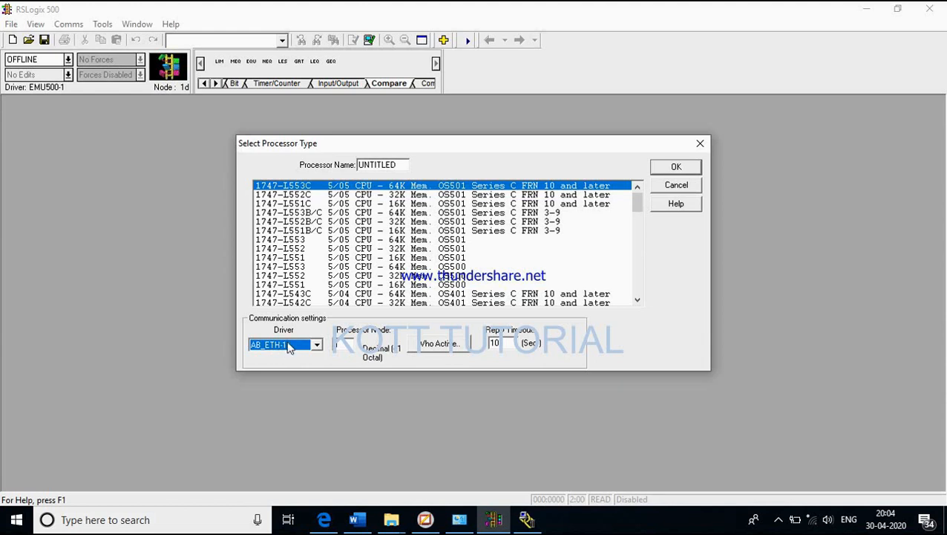
click(406, 186)
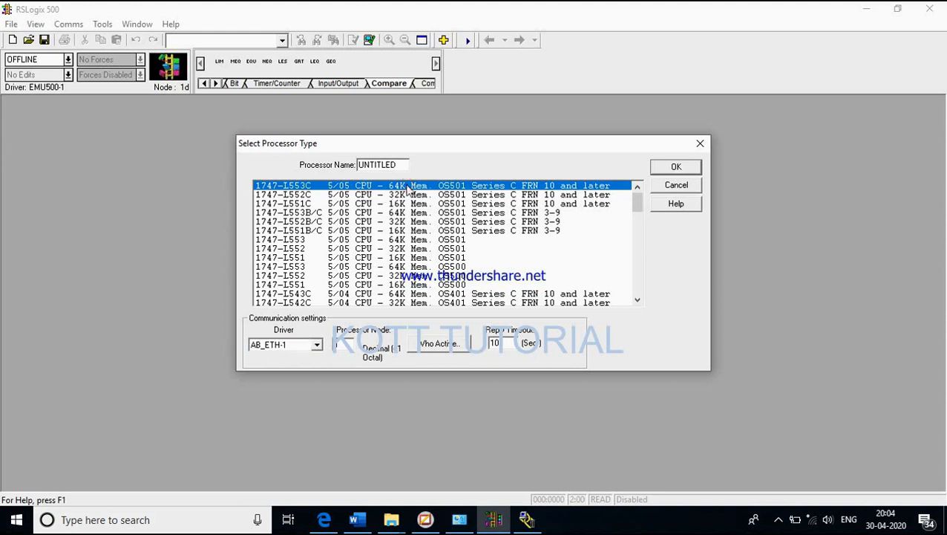
click(667, 172)
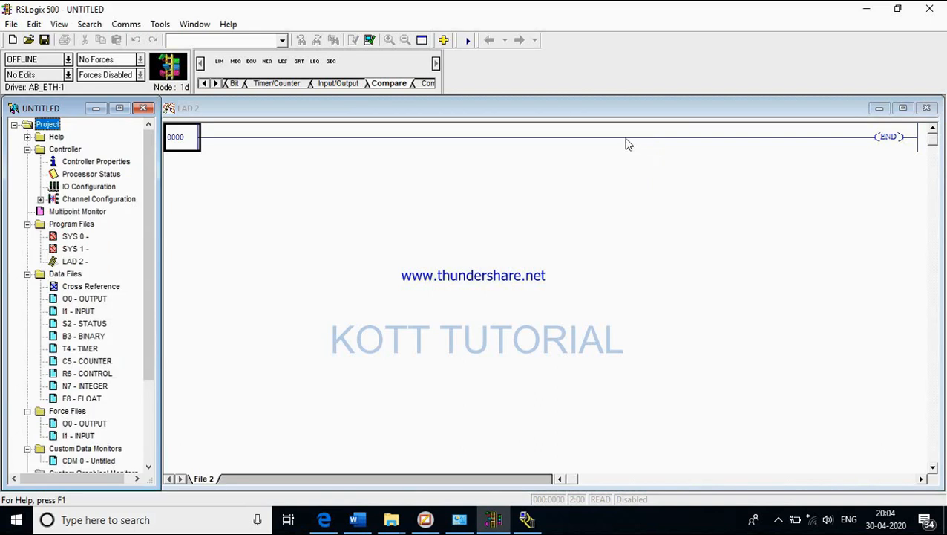
Step: Open ladder file LAD 2 and add two new empty rungs above the END rung
double_click(74, 265)
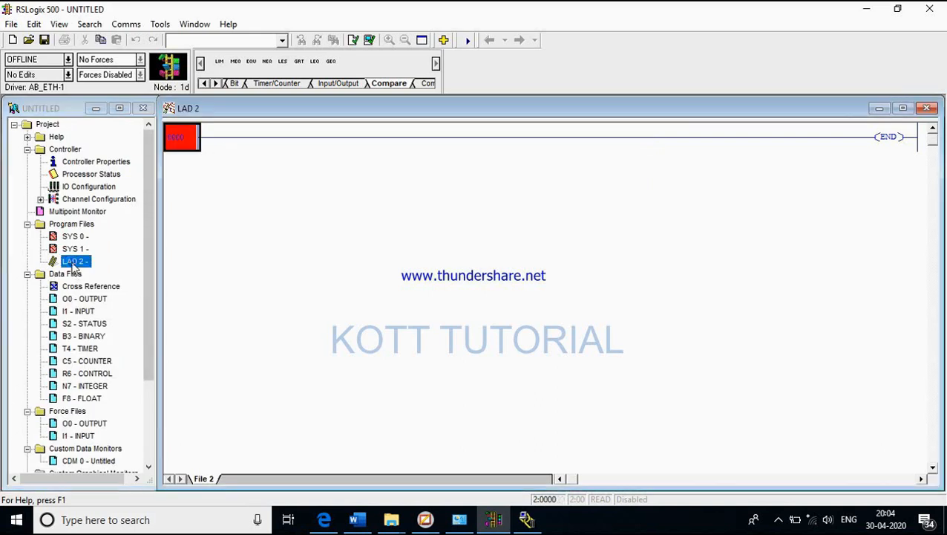
click(234, 84)
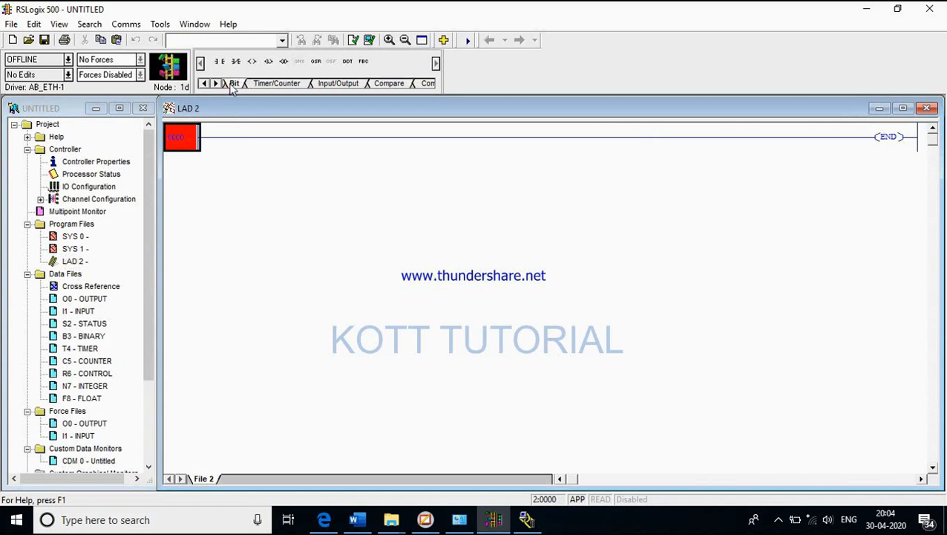
click(225, 84)
click(219, 62)
click(219, 61)
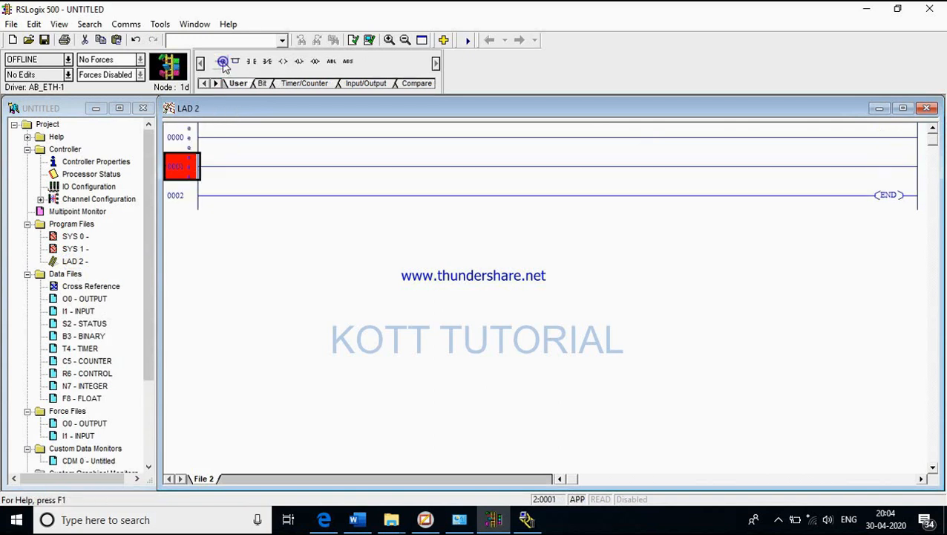
Step: Add an XIC contact and a MOV instruction to rung 0000
click(247, 123)
click(251, 63)
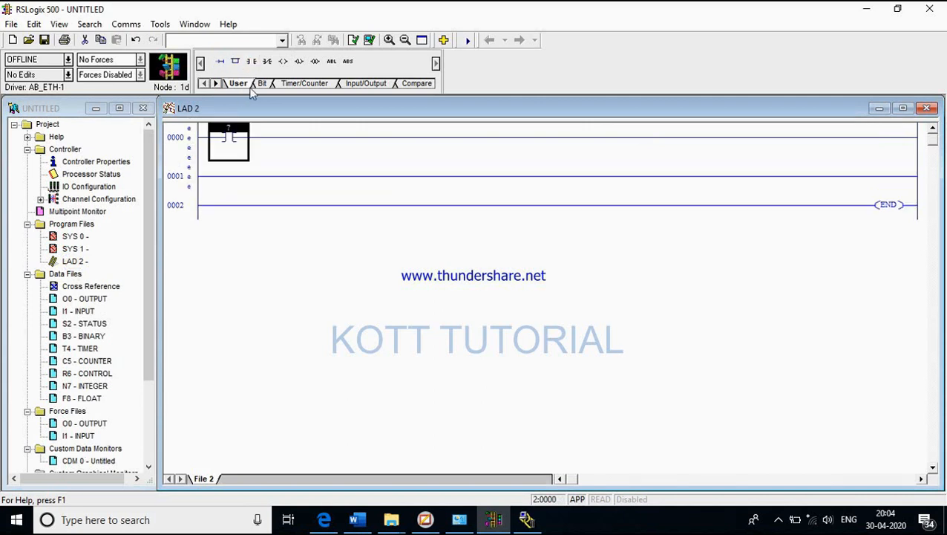
double_click(185, 158)
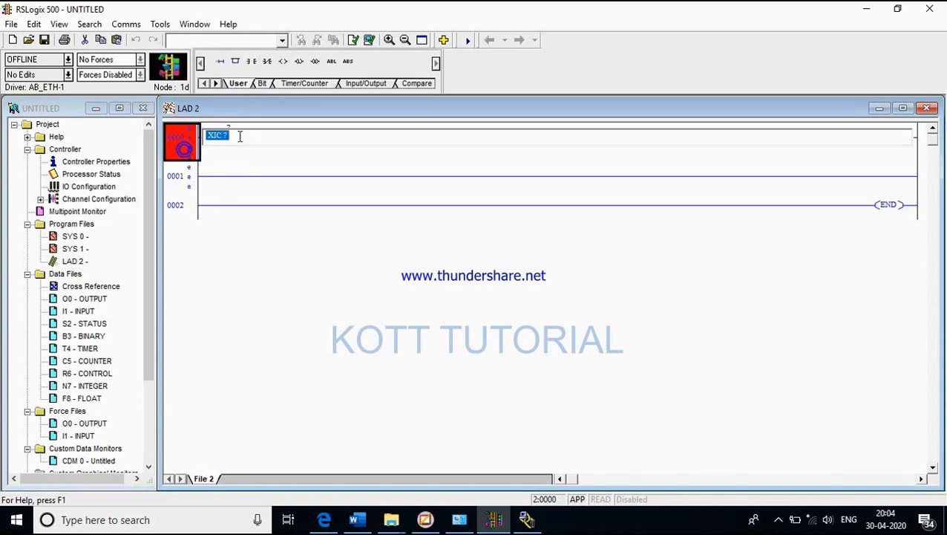
text(MOV)
key(Return)
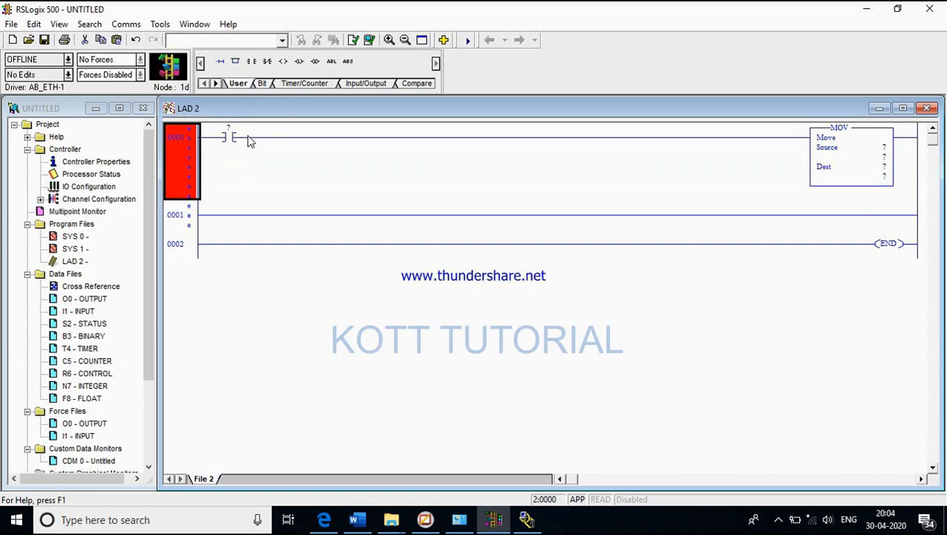
Step: Duplicate rung 0000 with its contact and MOV instruction as rung 0001
click(194, 155)
click(191, 217)
key(ctrl+v)
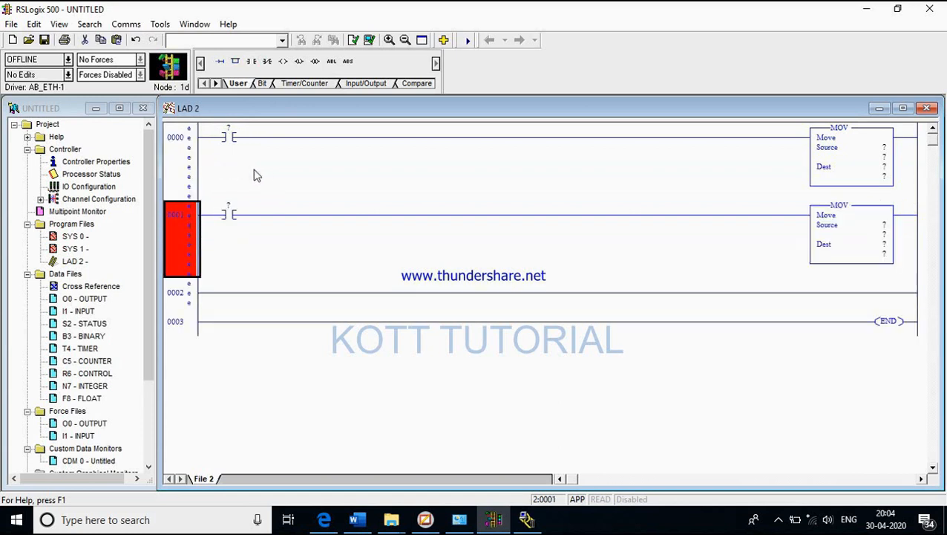
Step: Assign bits B3:0/0 and B3:0/1 from the binary data file to the contacts on rungs 0000 and 0001
double_click(83, 336)
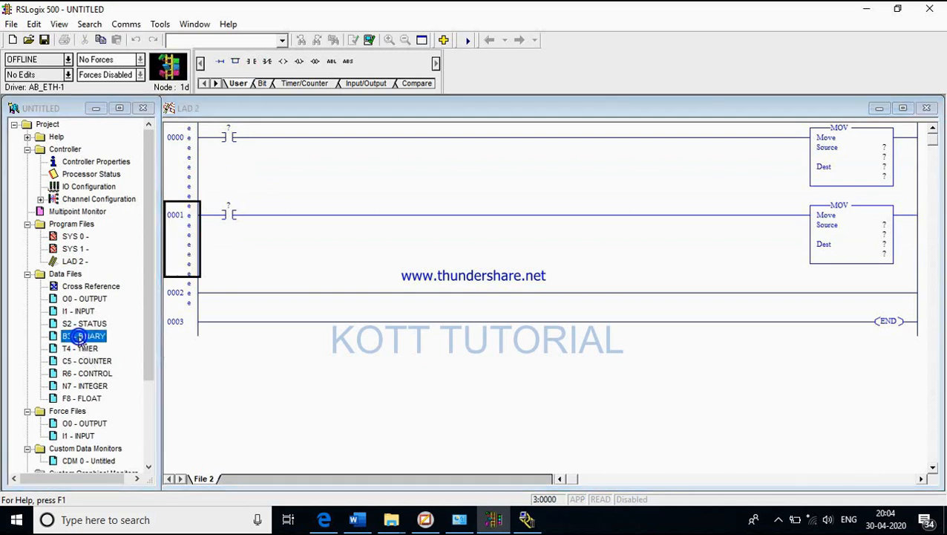
drag(290, 233, 610, 248)
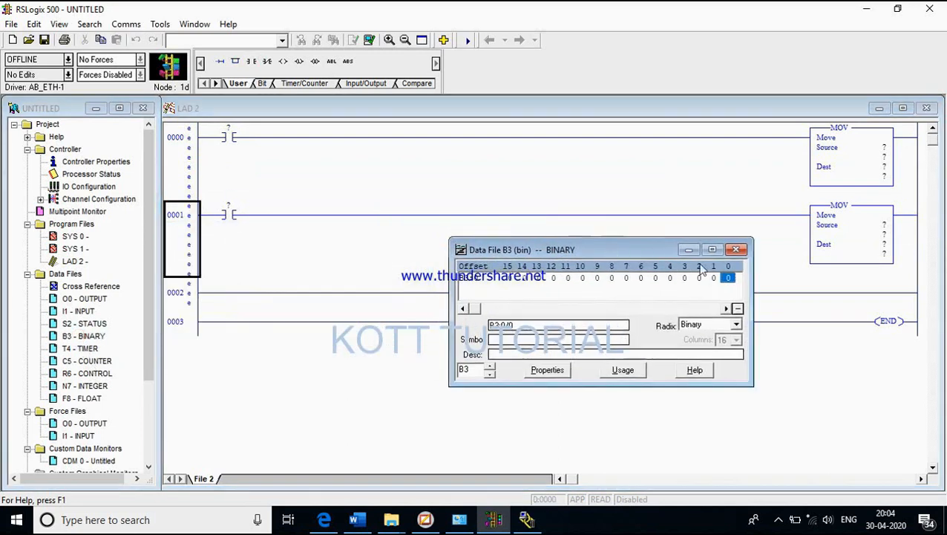
drag(685, 217, 251, 137)
click(713, 278)
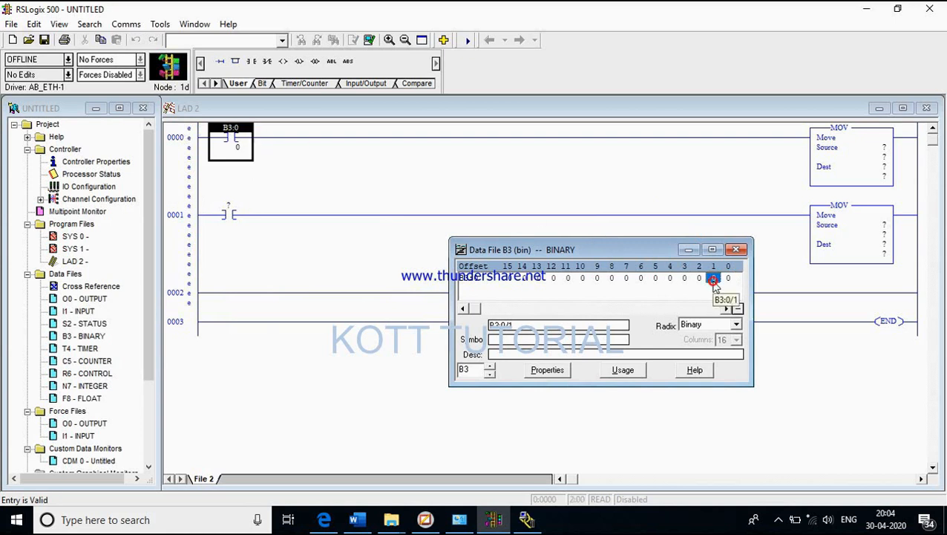
drag(713, 278, 250, 215)
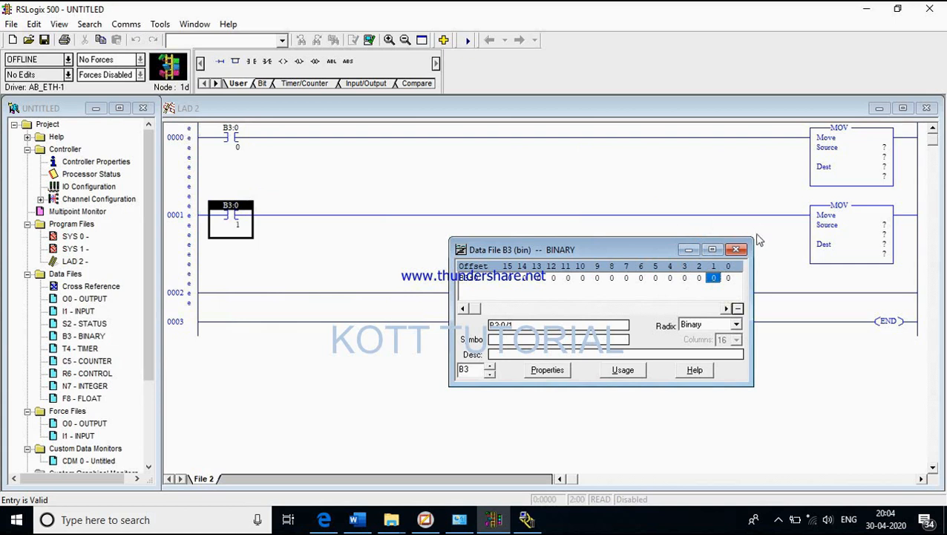
click(735, 250)
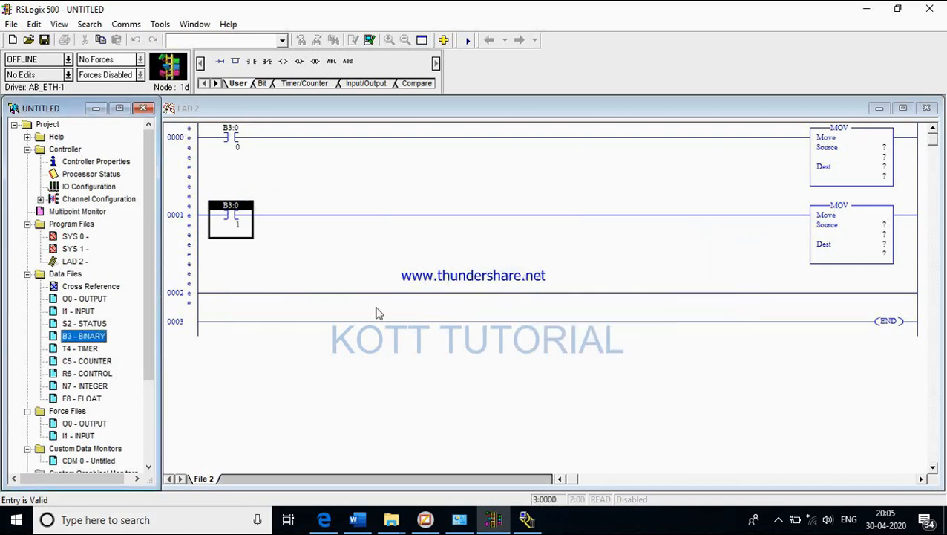
Step: Assign N7:0 from the integer data file as the destination of both MOV instructions
double_click(90, 387)
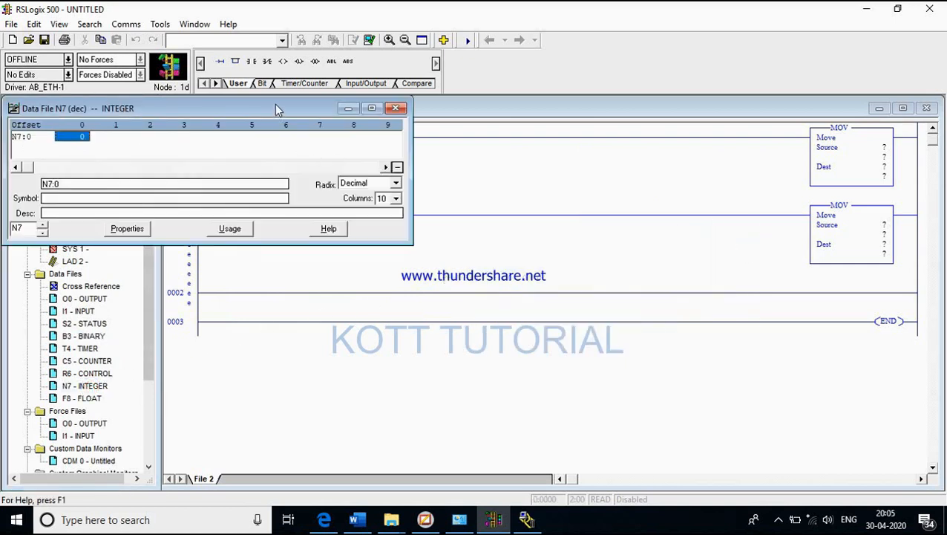
drag(275, 108, 590, 271)
drag(860, 167, 861, 167)
drag(393, 306, 862, 245)
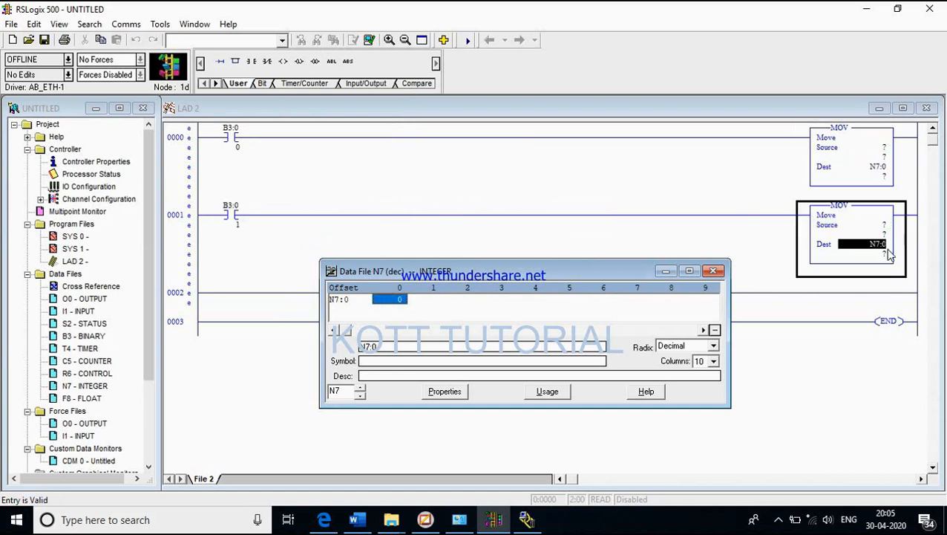
click(713, 271)
Step: Set the MOV source to 0 on rung 0000 and to 5 on rung 0001
double_click(865, 147)
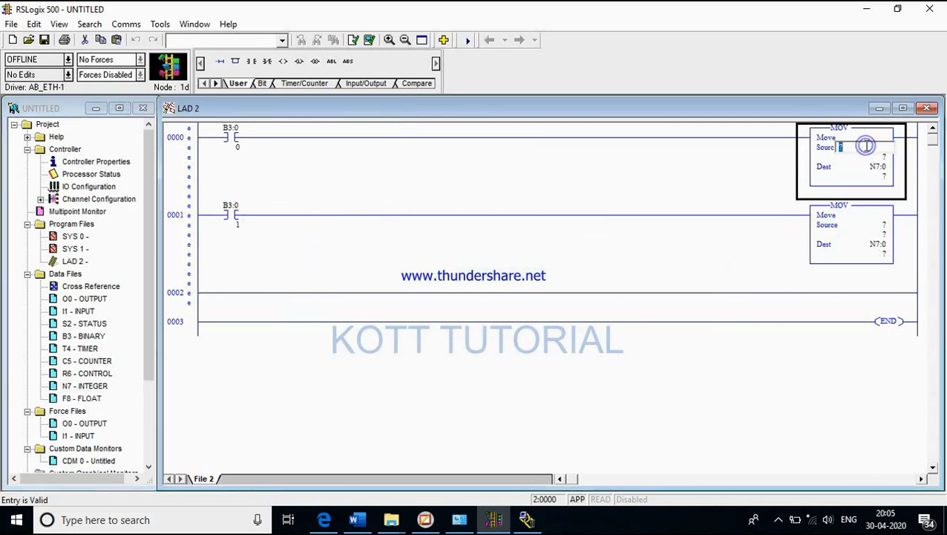
text(0)
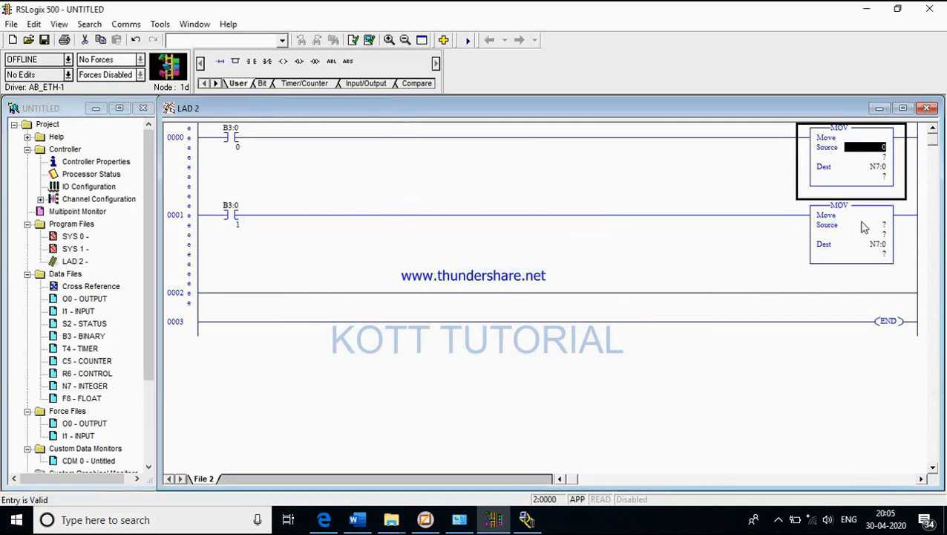
double_click(867, 225)
text(5)
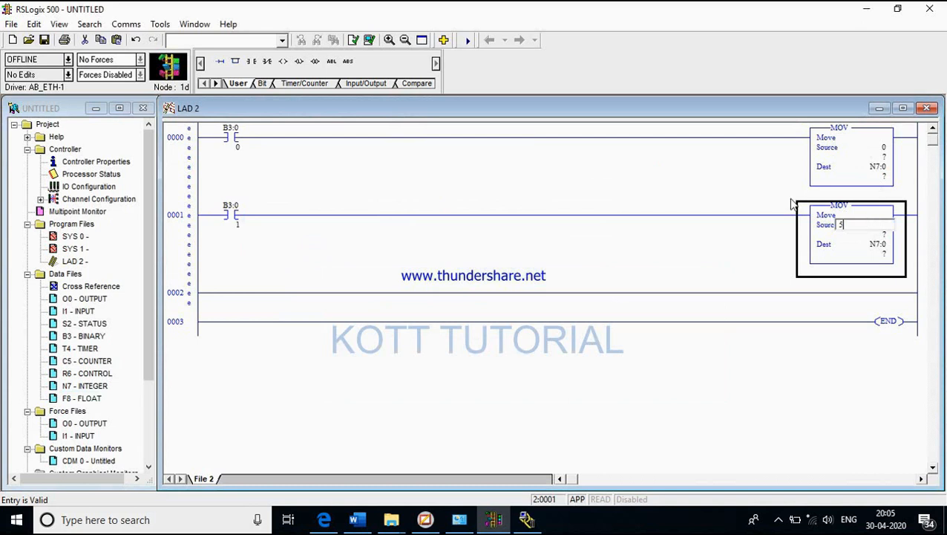
key(Return)
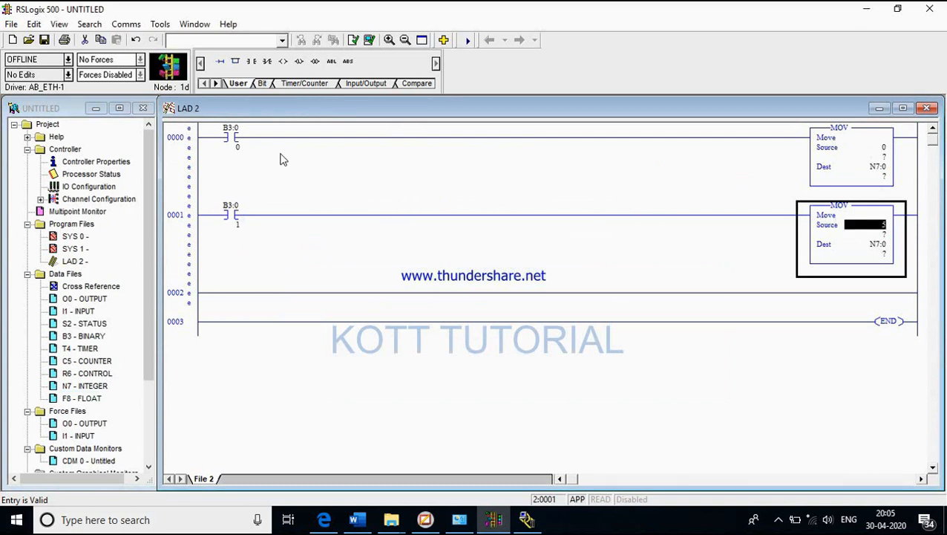
Step: Give the contact B3:0/0 on rung 0000 the symbol MOVE_0_PB
click(232, 139)
right_click(232, 140)
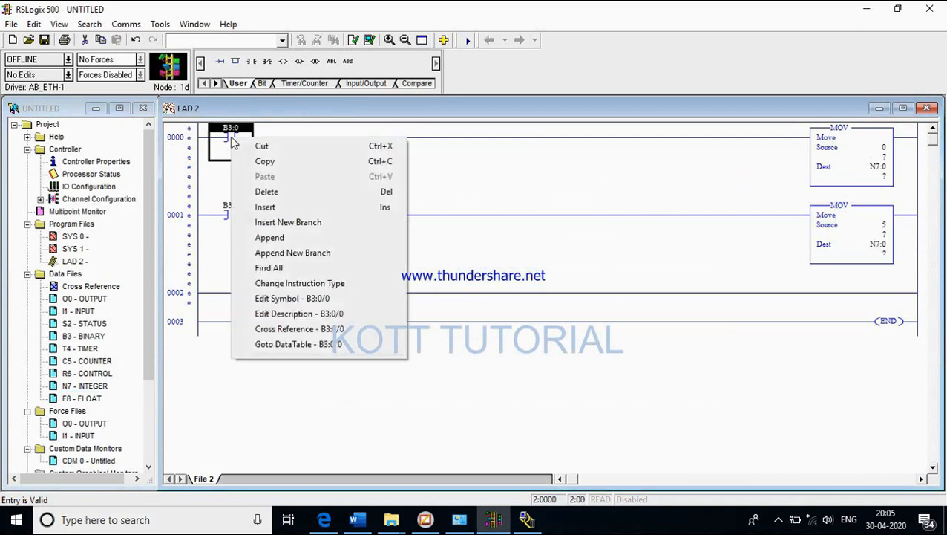
click(323, 297)
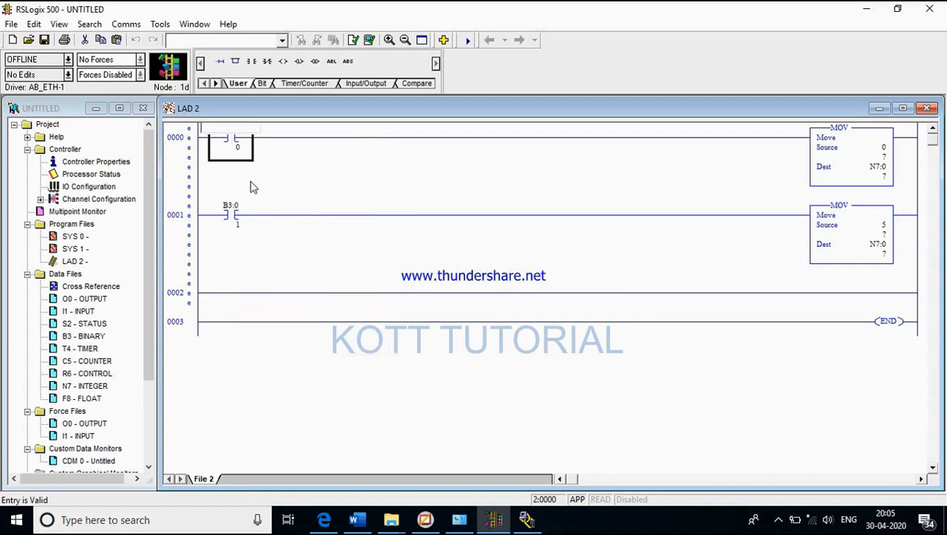
text(MOVE_)
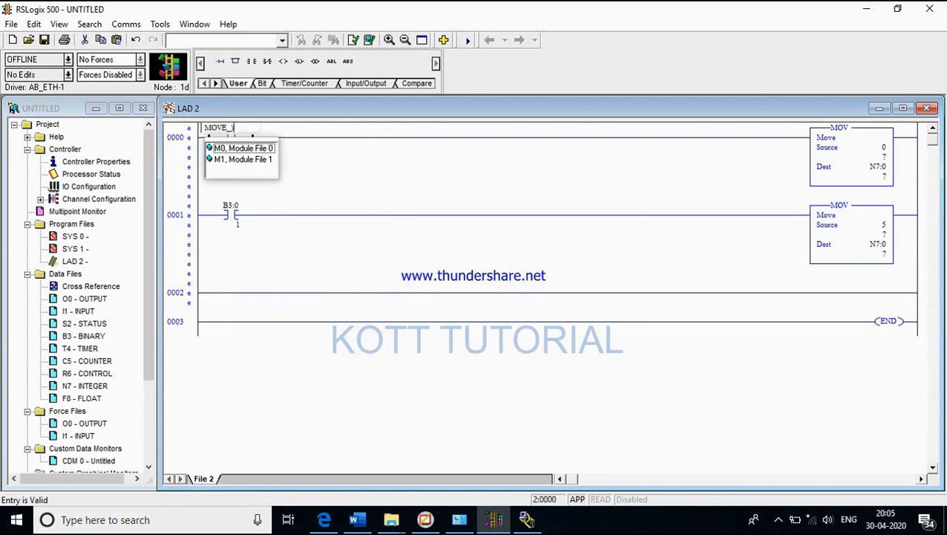
text(0_PB)
click(317, 197)
Step: Give the contact B3:0/1 on rung 0001 the symbol MOVE_5_PB
click(230, 218)
right_click(234, 225)
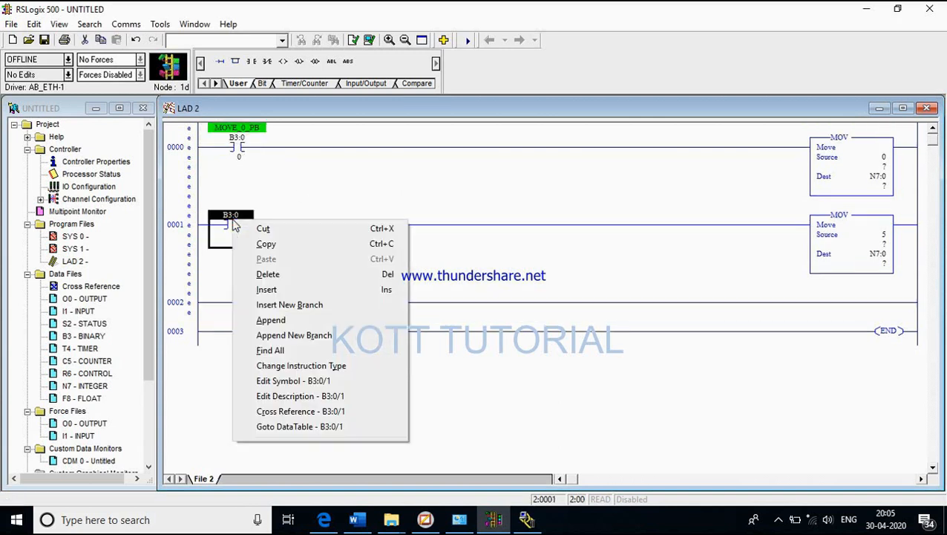
click(291, 380)
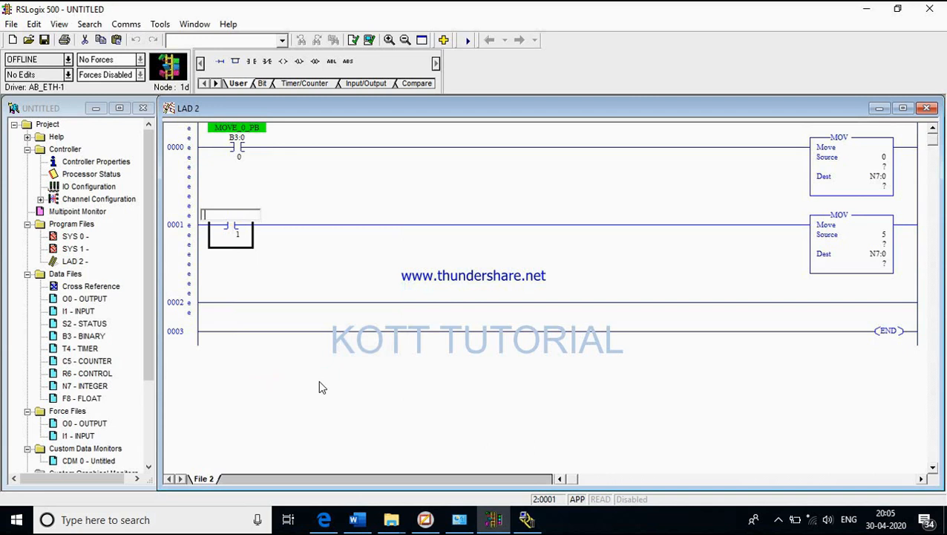
text(MOV)
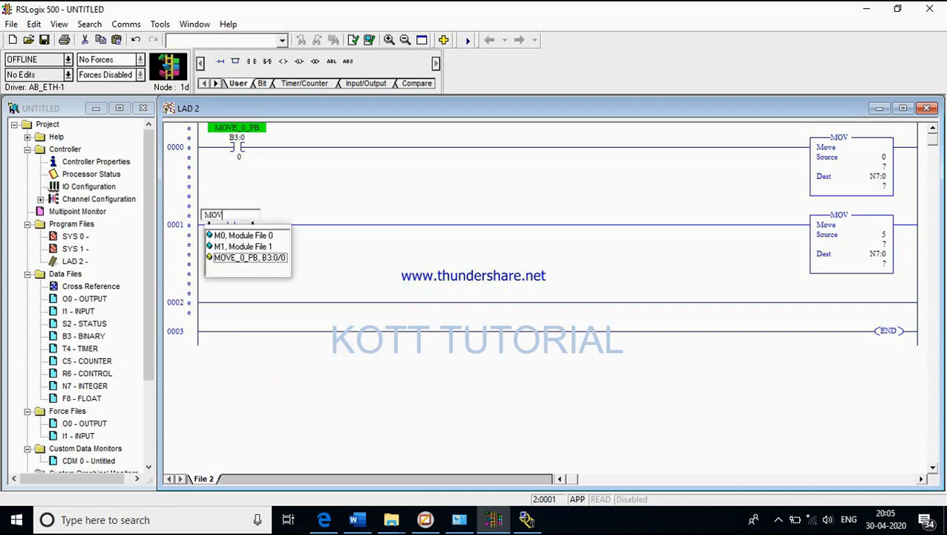
text(E_S)
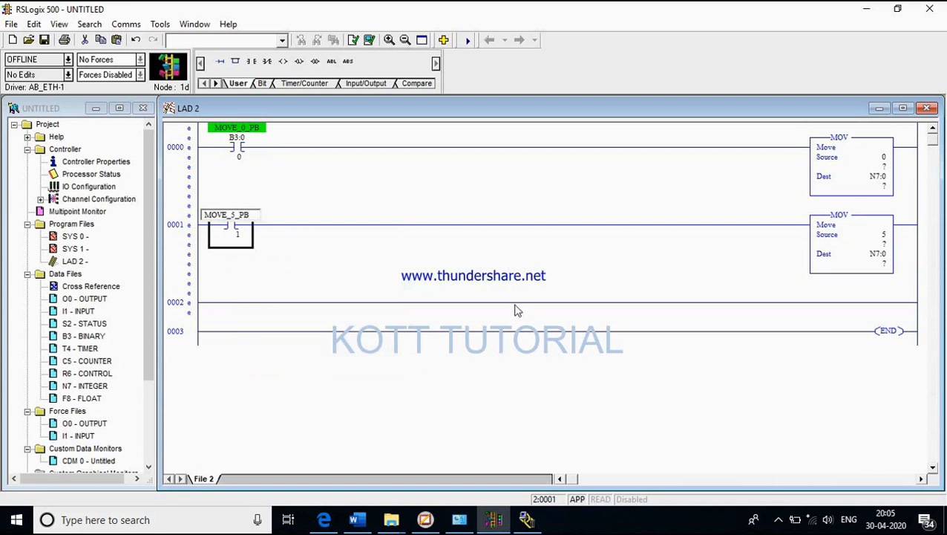
text(_PB)
key(Return)
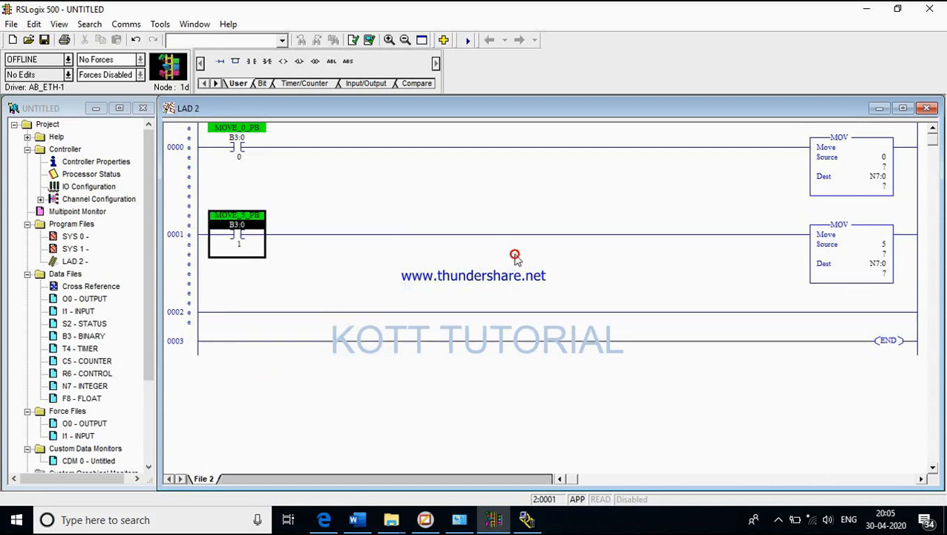
Step: Give the MOV destination N7:0 on rung 0001 the symbol VALUE
click(874, 266)
right_click(874, 267)
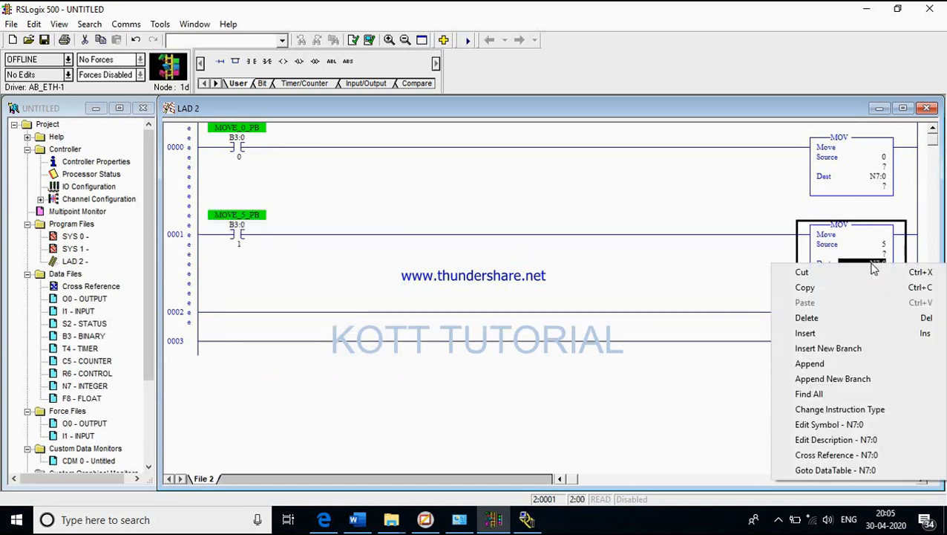
click(826, 422)
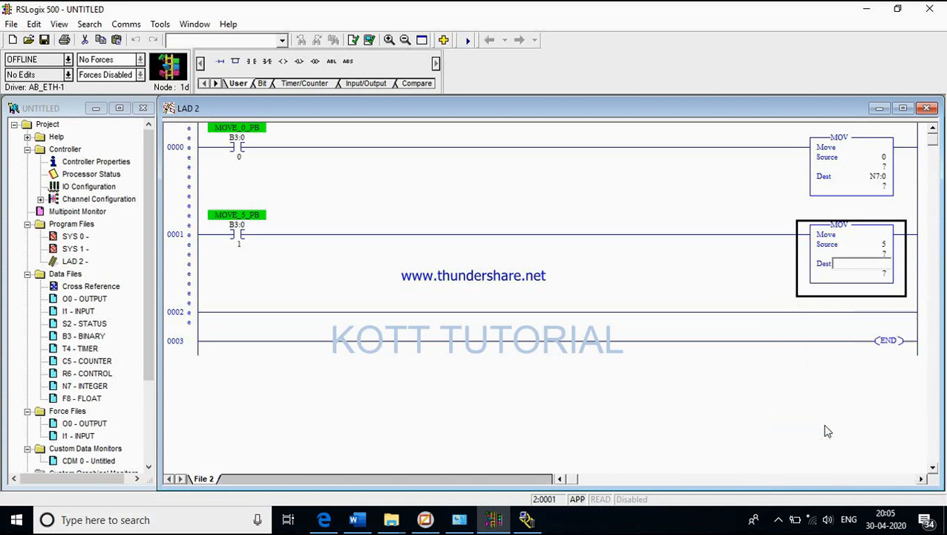
text(VALUE)
key(Return)
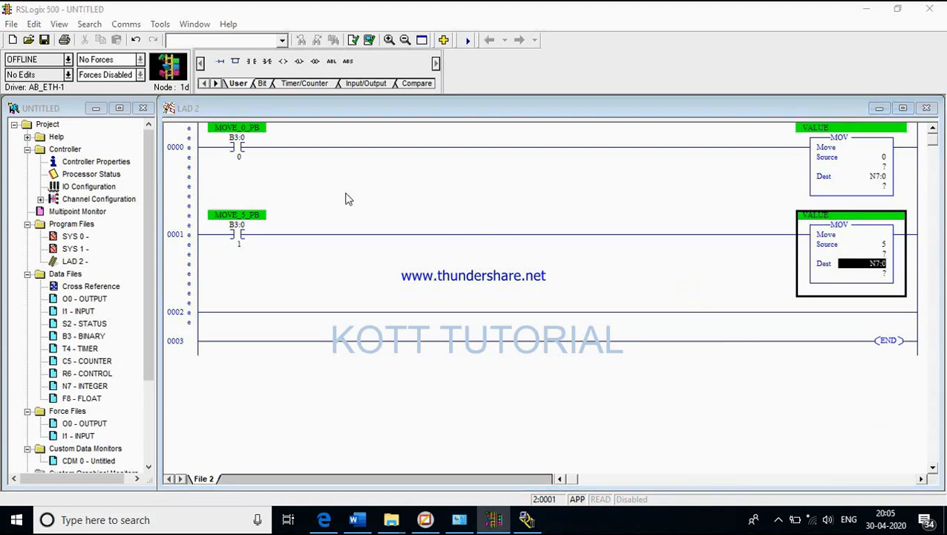
Step: Verify the program file and the whole project, and go to the rung behind the File 2 error
key(ctrl+s)
click(634, 78)
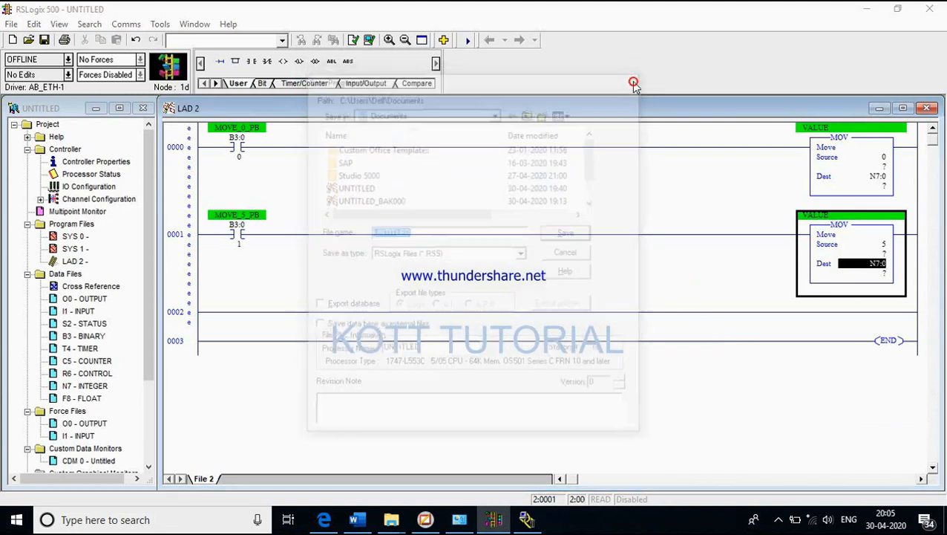
click(355, 41)
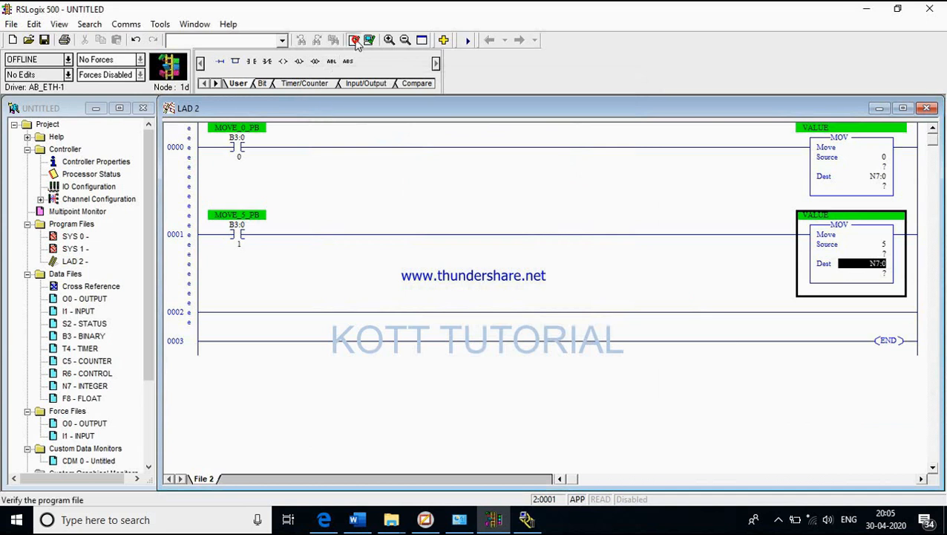
click(369, 41)
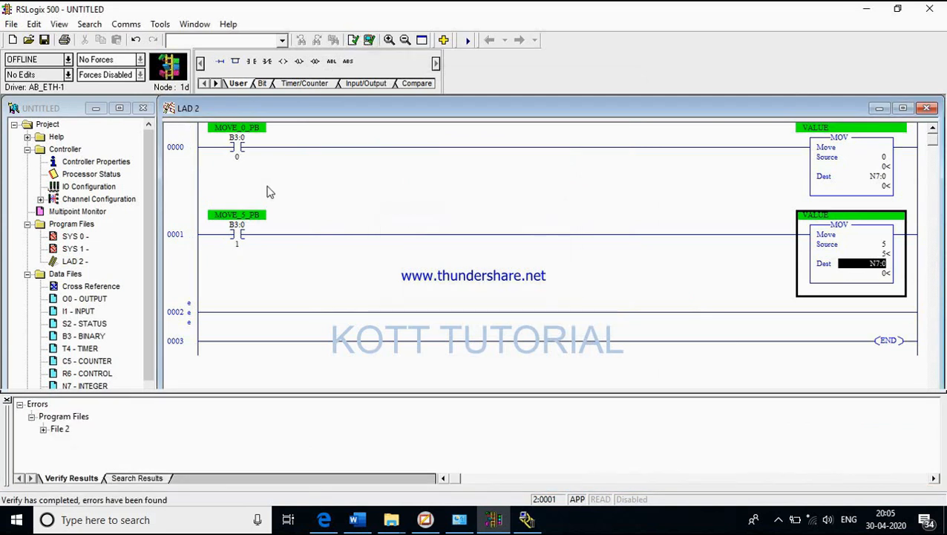
click(43, 429)
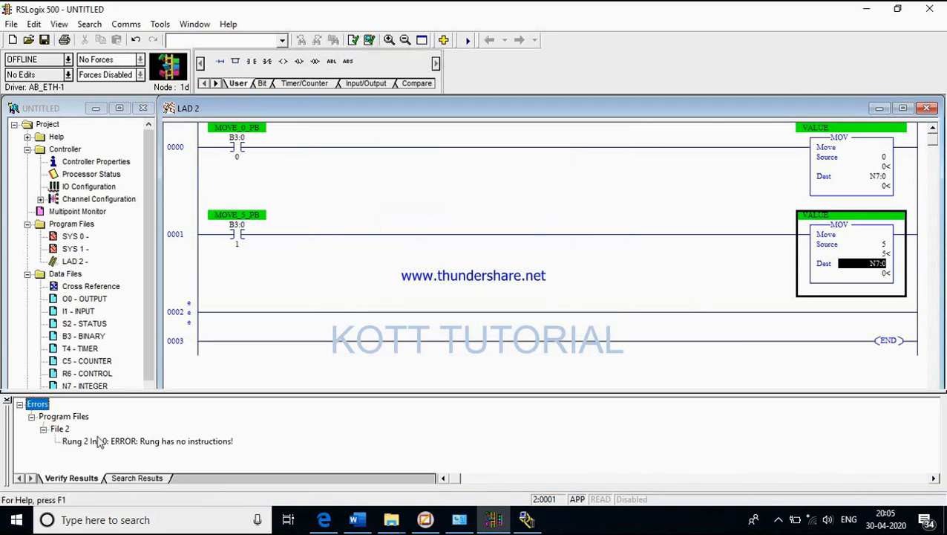
double_click(190, 444)
click(336, 366)
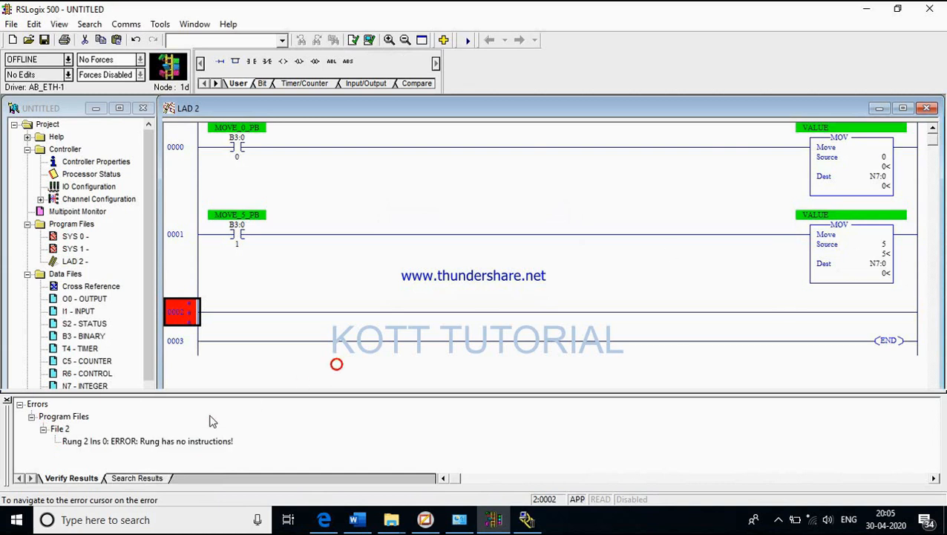
Step: Delete the empty rung 0002 and verify the program file and project again
click(182, 312)
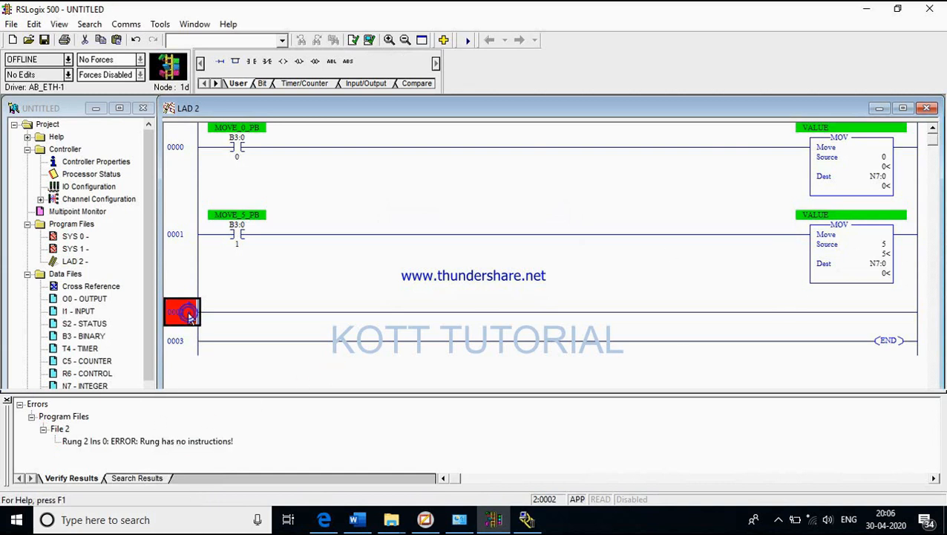
key(Delete)
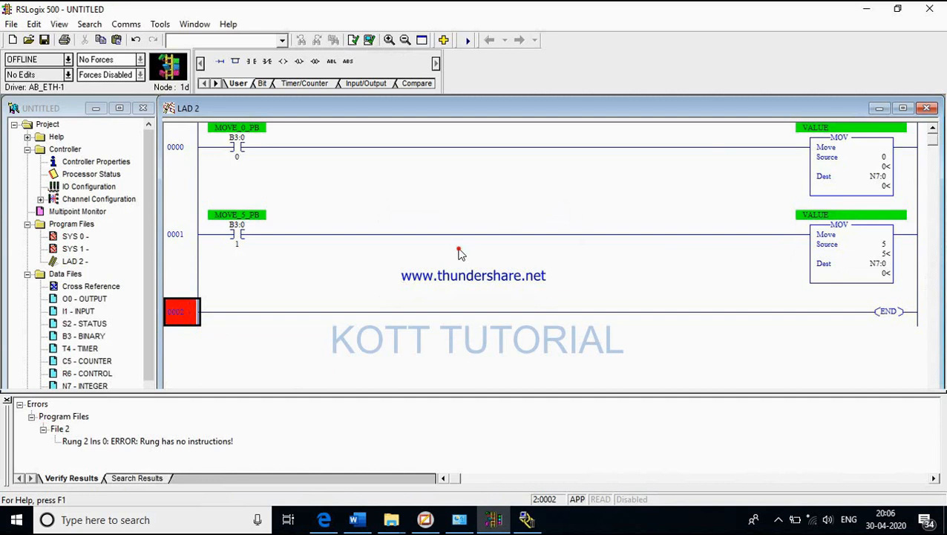
click(354, 40)
click(369, 41)
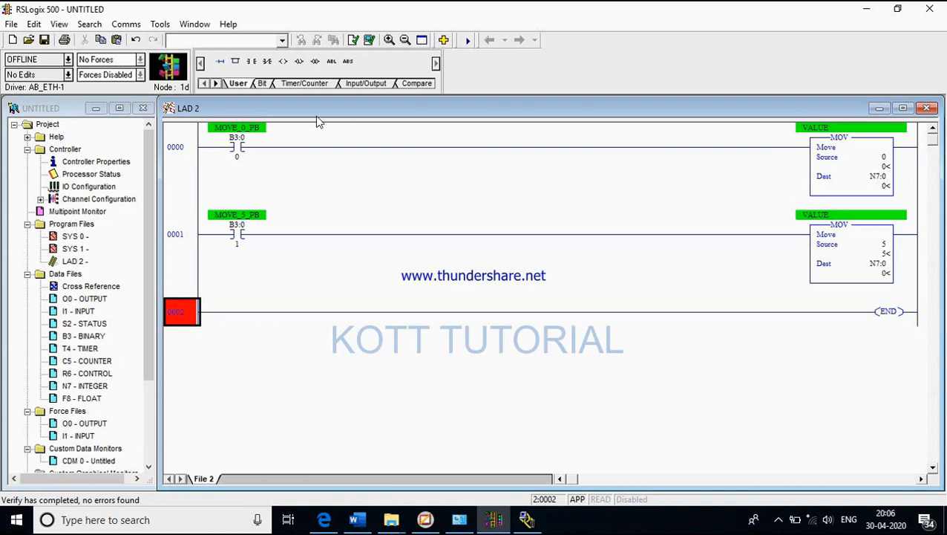
Step: Start saving the program under a new name and choose the folder D:\Softarwe\Youtube training
click(236, 148)
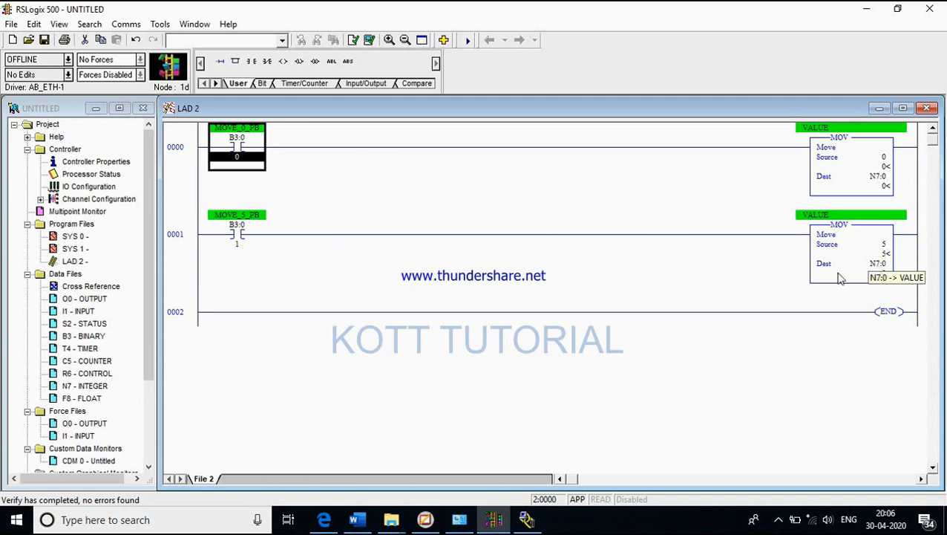
click(13, 27)
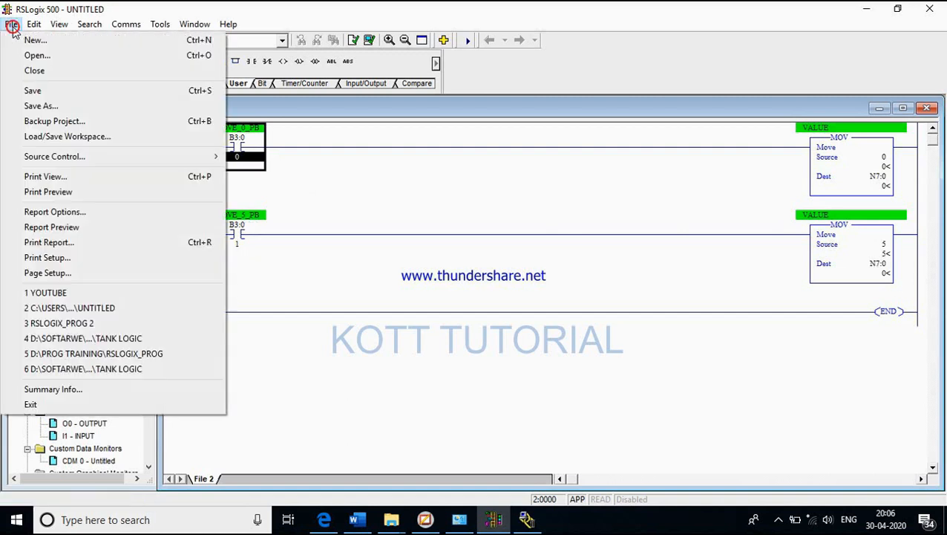
click(41, 105)
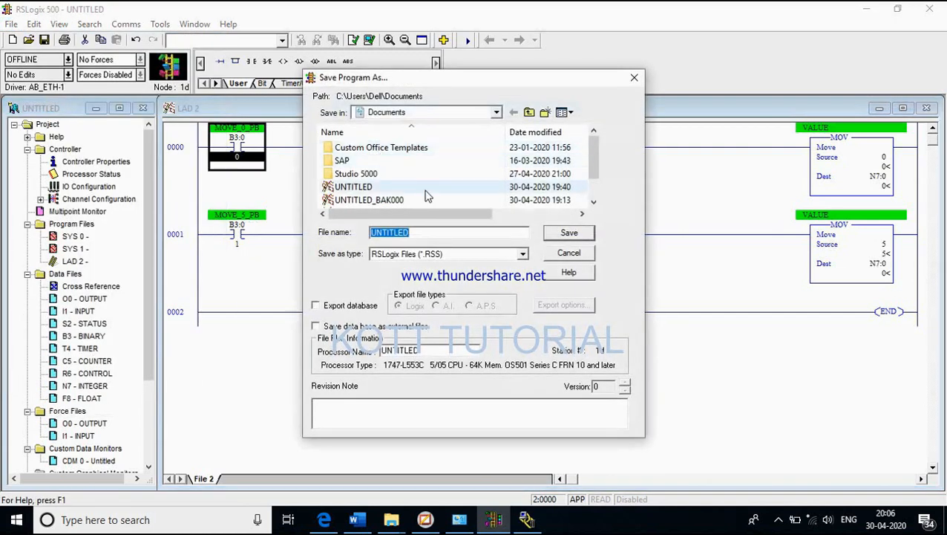
click(496, 113)
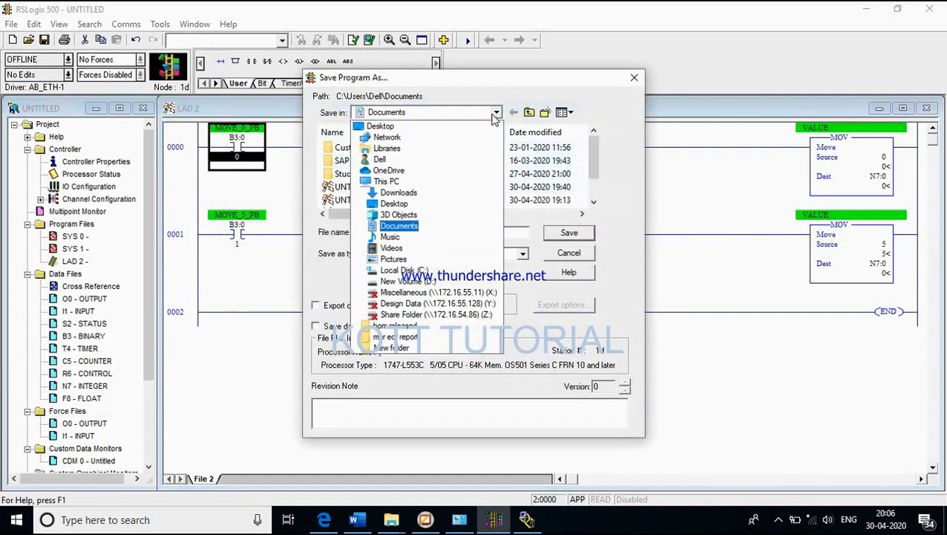
click(412, 281)
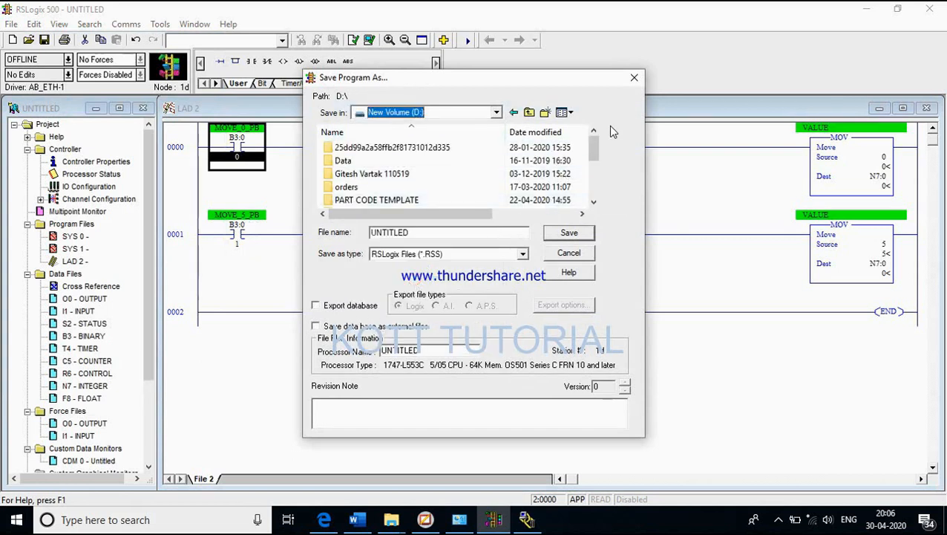
drag(593, 148, 594, 184)
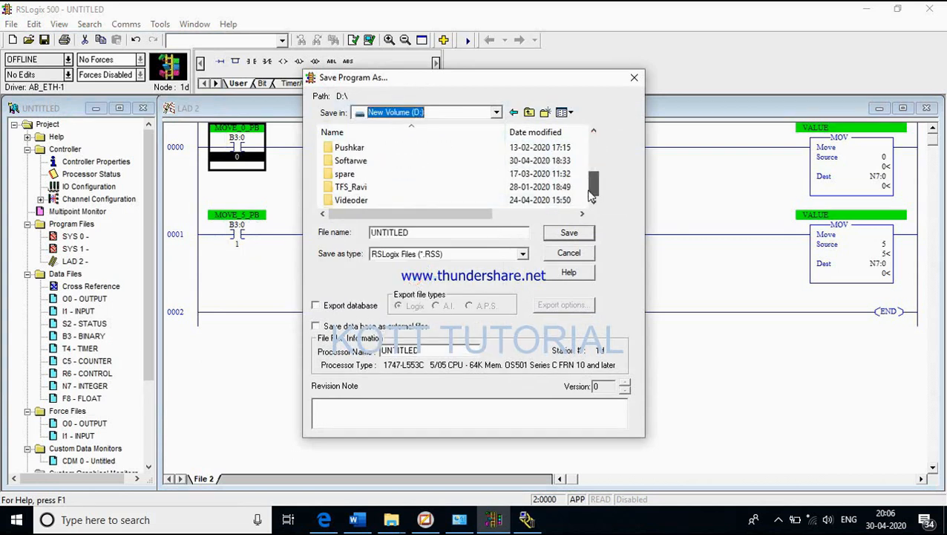
double_click(470, 164)
scroll(490, 182, down, 1)
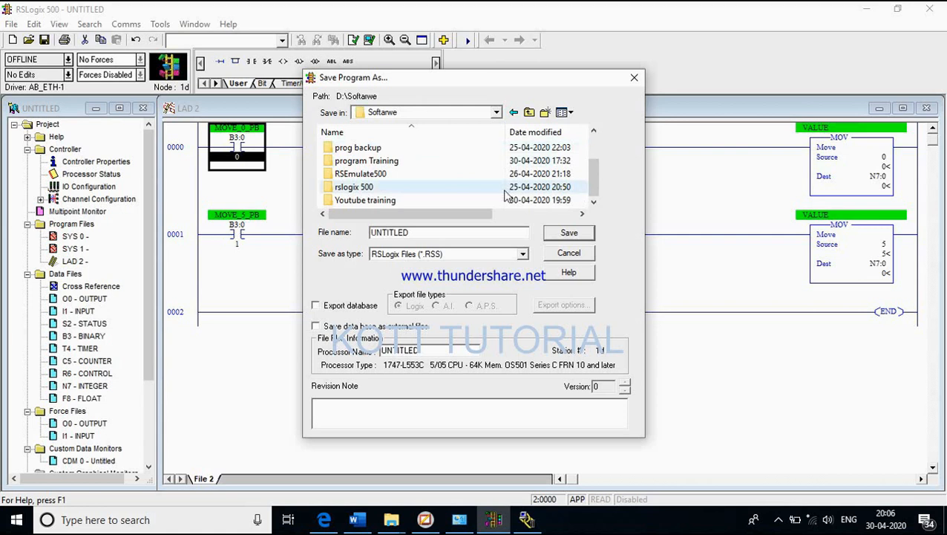
double_click(450, 201)
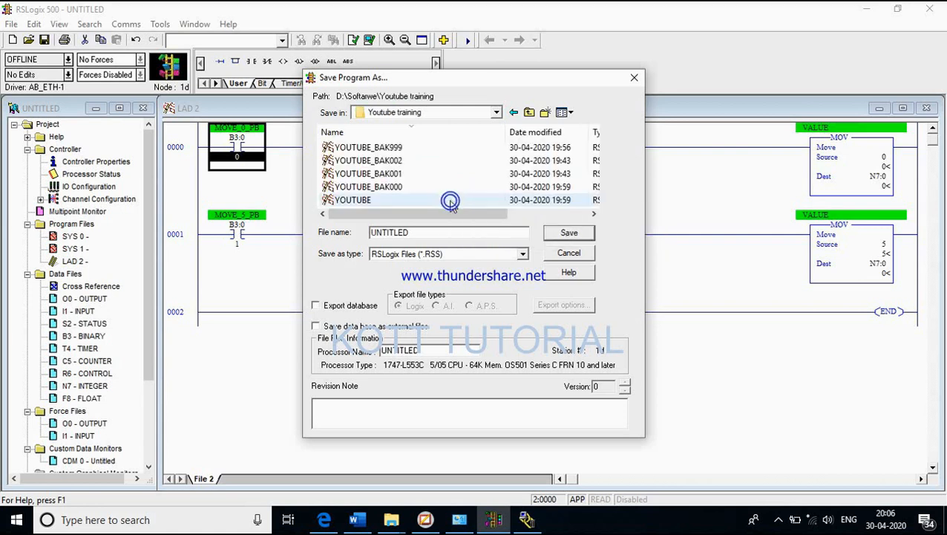
Step: Save the program as YOUTUBE, replacing the existing file, and save it once more with an empty revision note
click(377, 199)
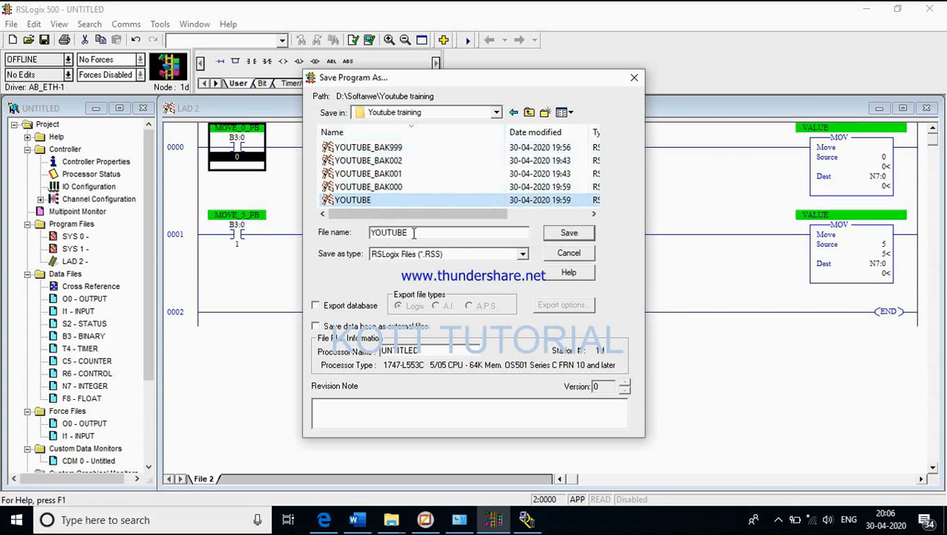
click(568, 236)
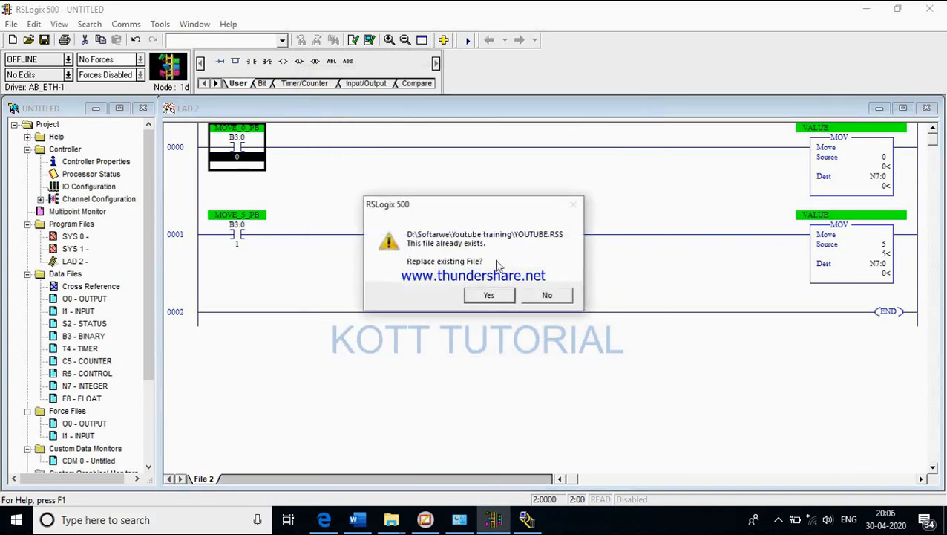
click(482, 294)
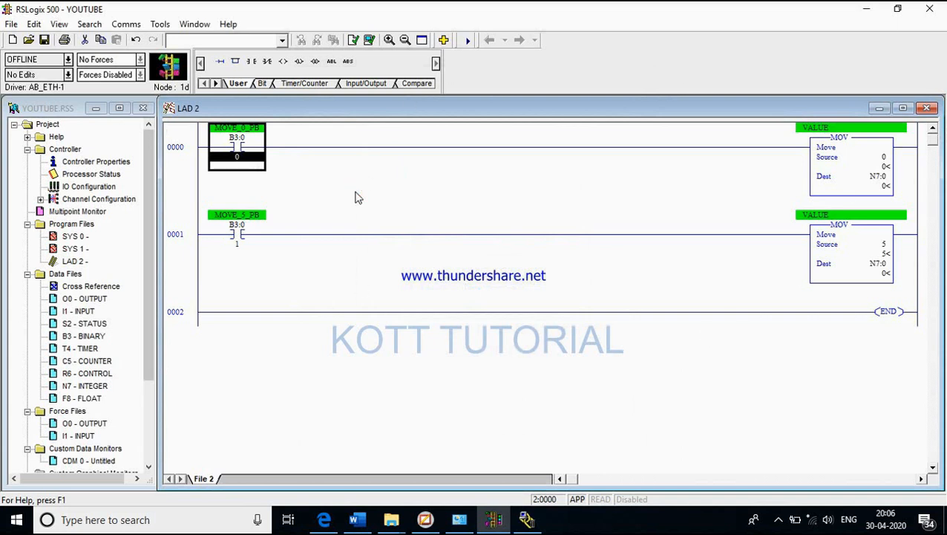
click(44, 40)
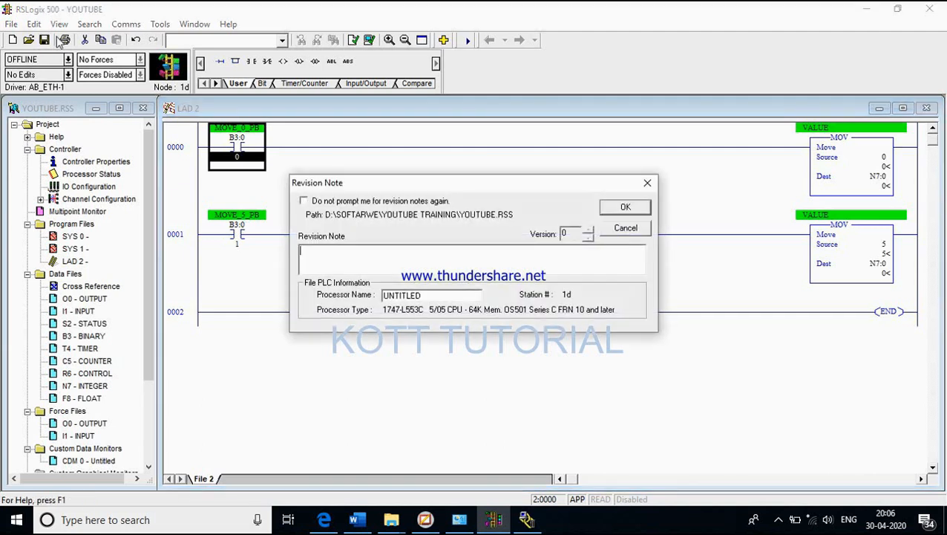
click(619, 207)
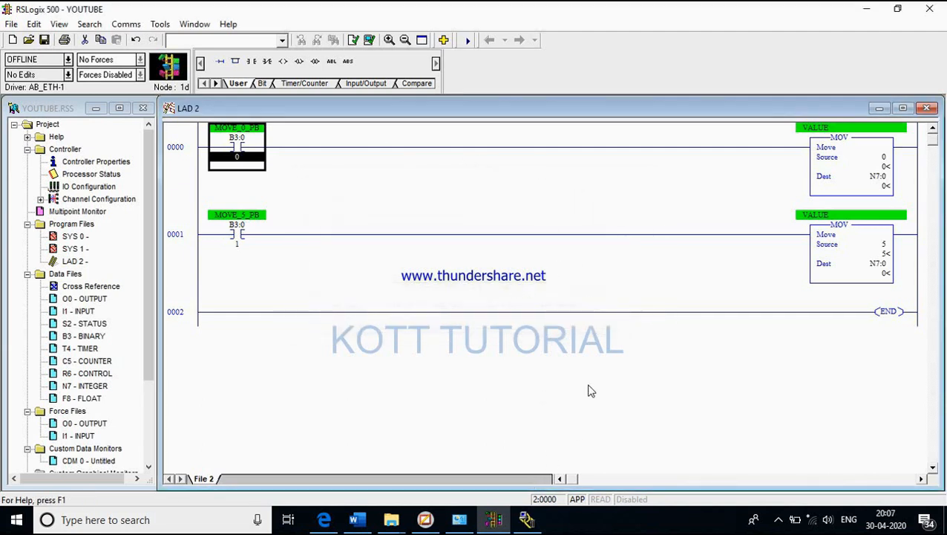
Step: Find RSLogix Emulate 500 through the Windows search and launch it
click(170, 517)
click(171, 519)
text(r)
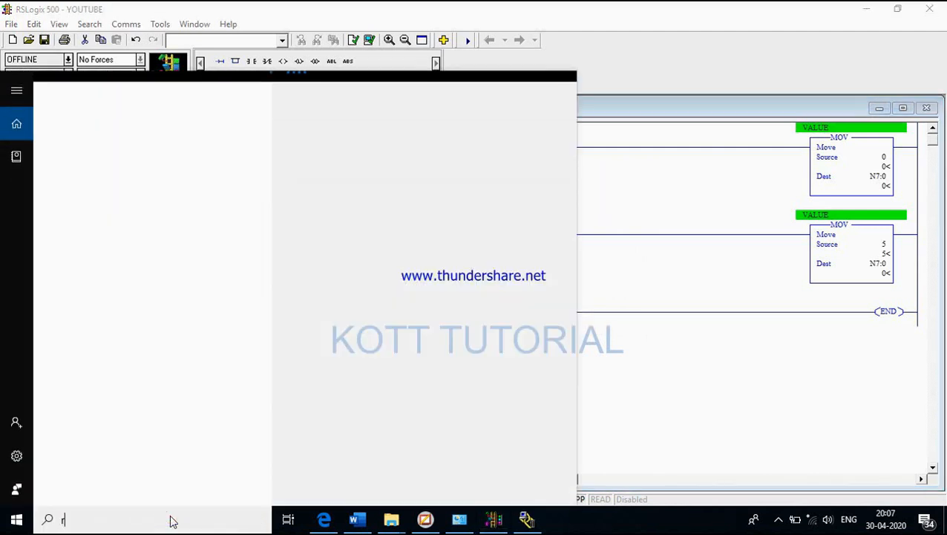
text(slogix 50)
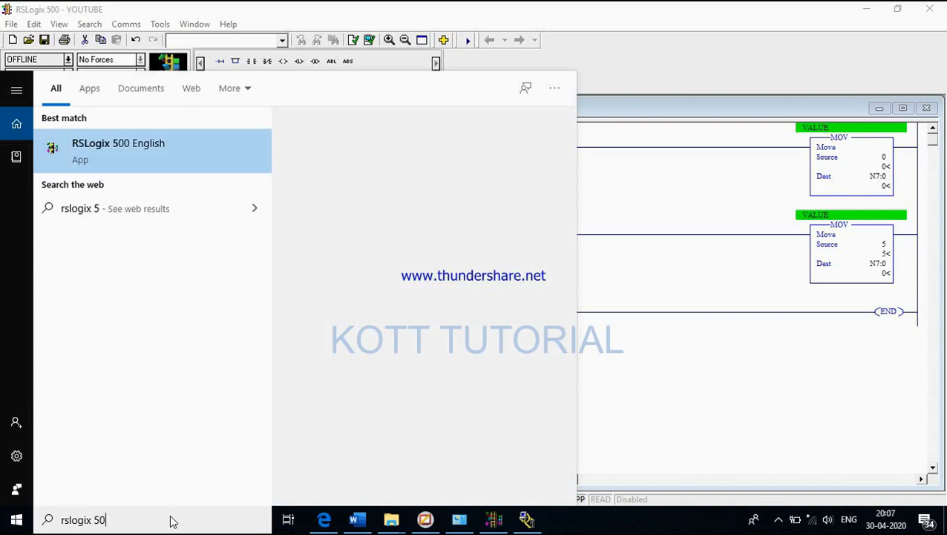
text(0 em)
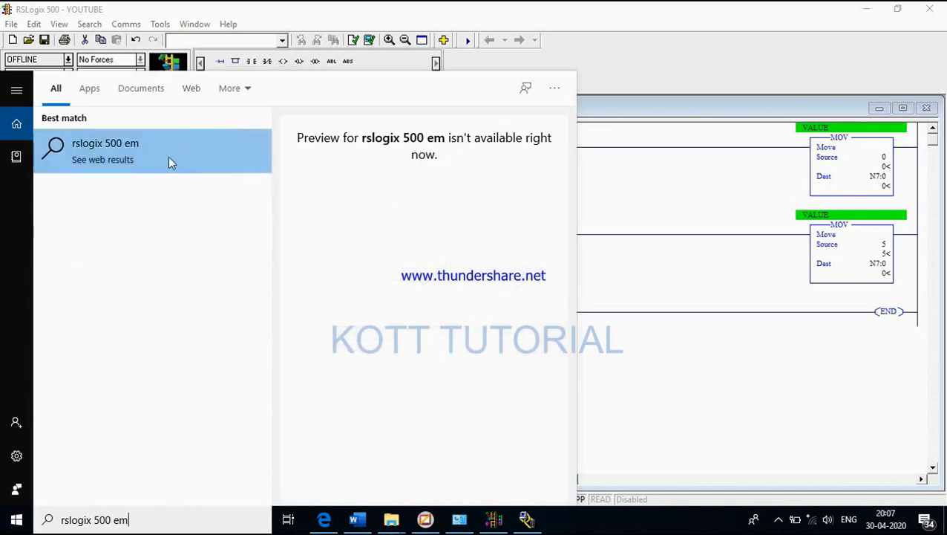
key(BackSpace)
key(BackSpace)
key(BackSpace)
key(BackSpace)
key(BackSpace)
key(BackSpace)
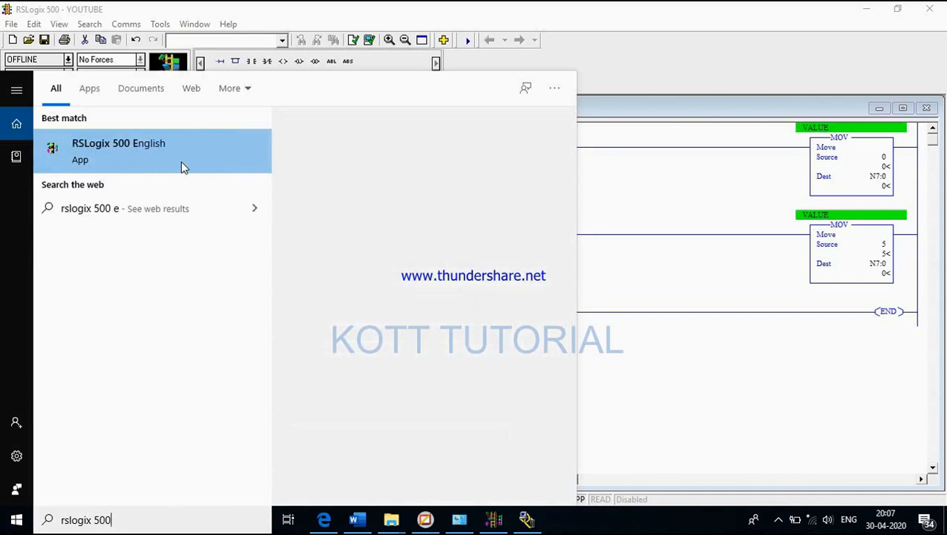
text(emu)
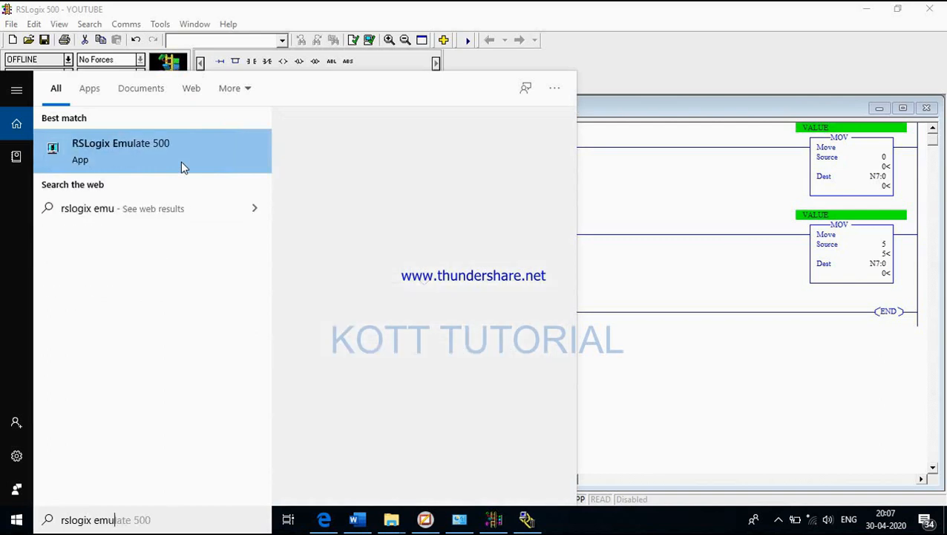
click(162, 164)
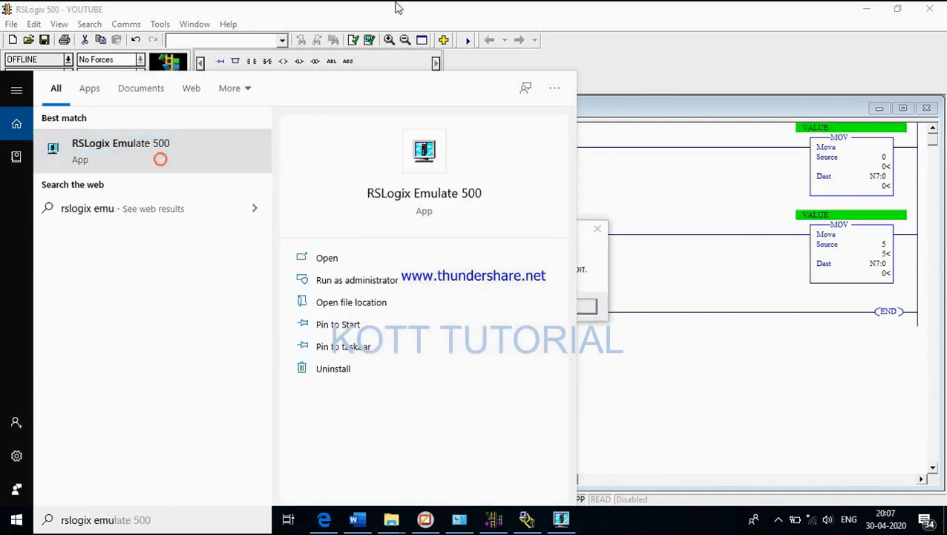
Step: Dismiss the system registry warning and maximize the RSLogix Emulate 500 window
click(594, 267)
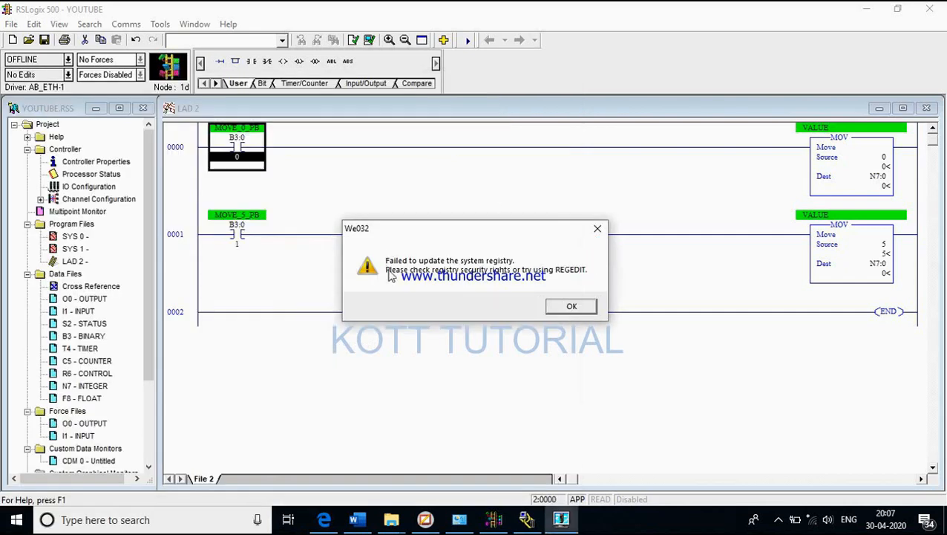
click(551, 308)
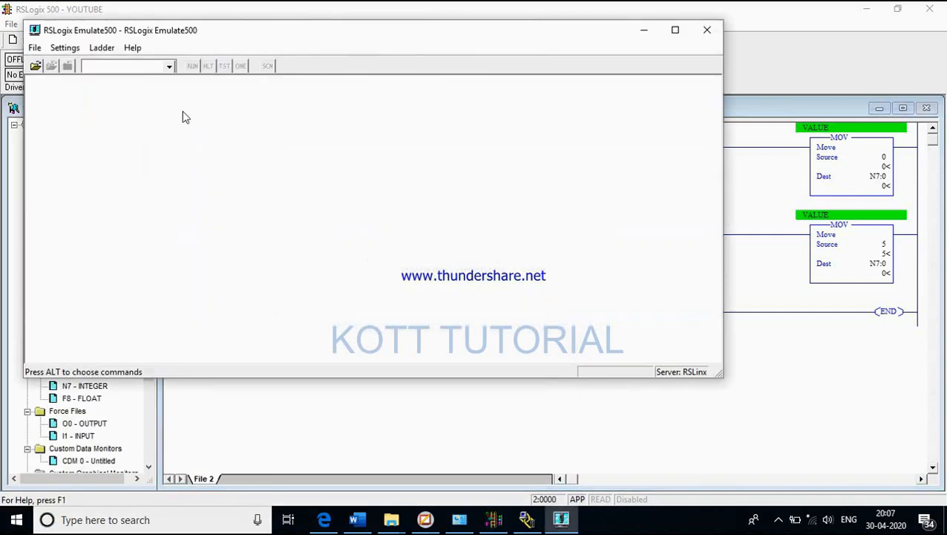
double_click(165, 34)
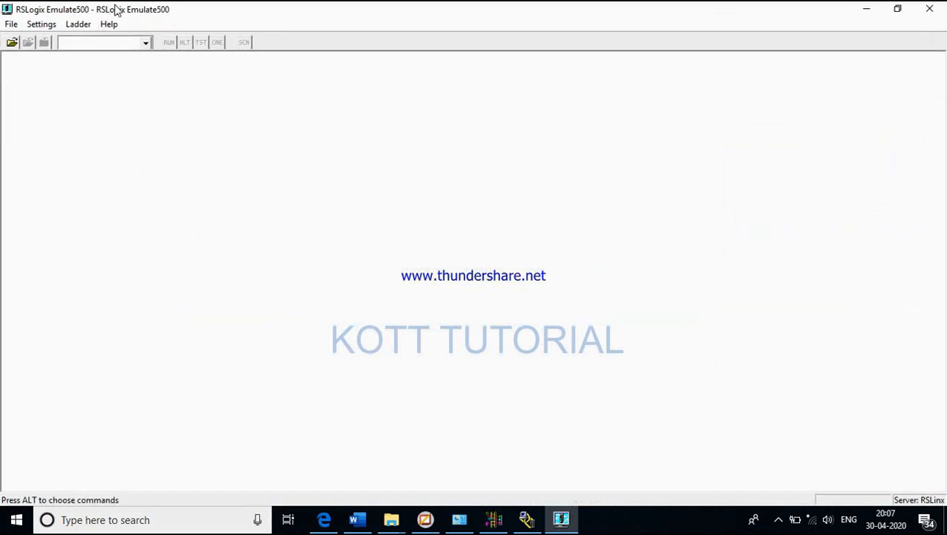
Step: Open the YOUTUBE project from the Youtube training folder in Emulate 500 and set its station number to 1
click(493, 519)
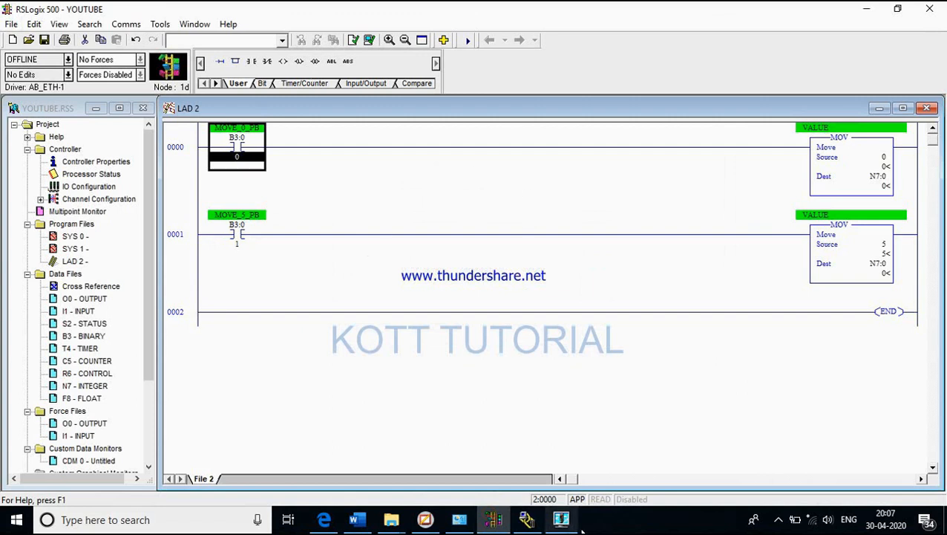
click(558, 522)
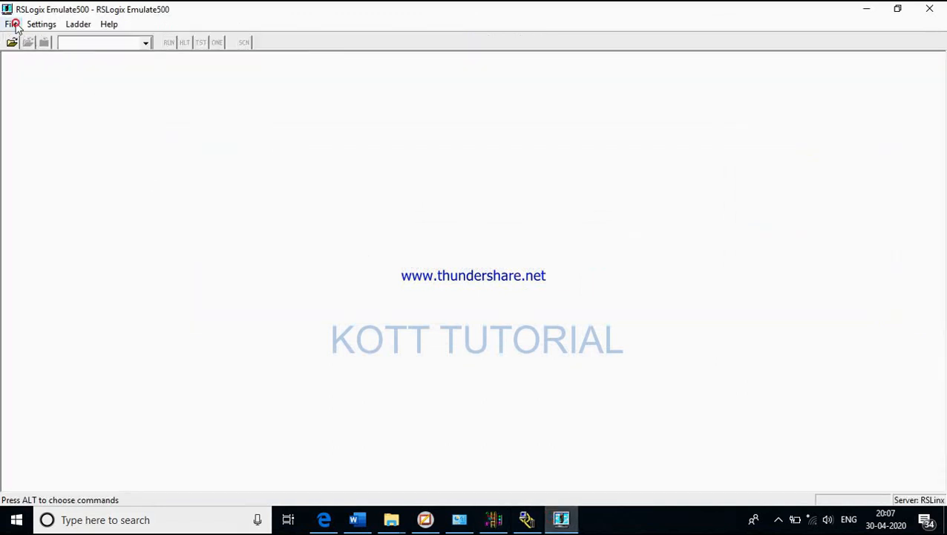
click(15, 25)
mouse_move(28, 29)
click(19, 38)
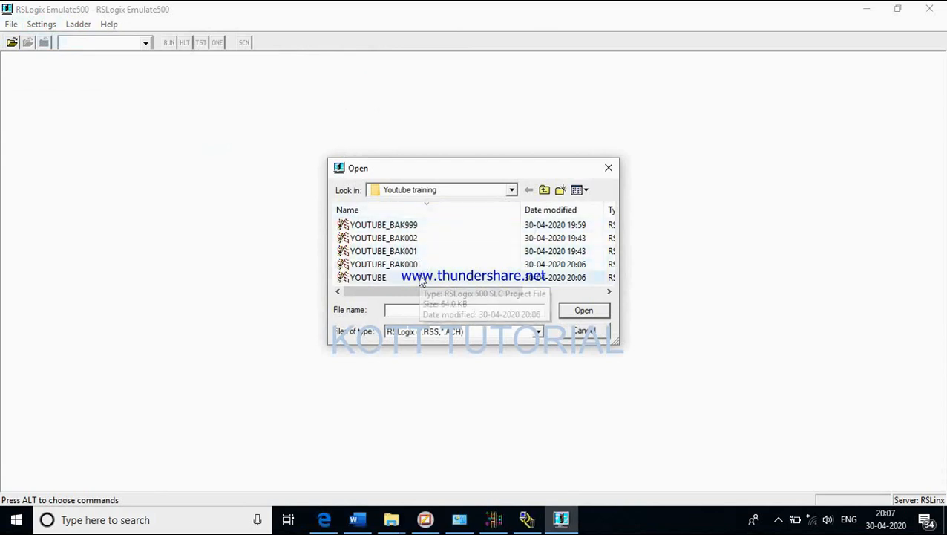
double_click(421, 278)
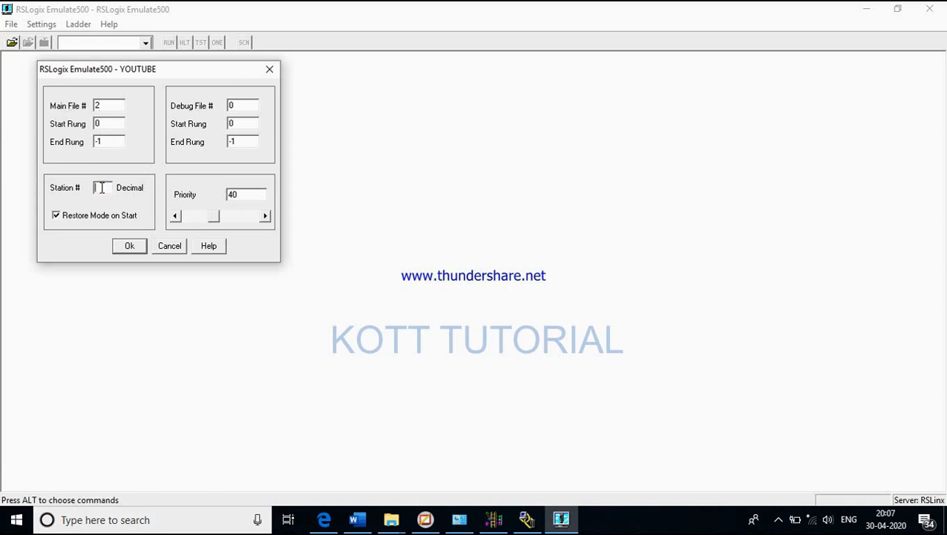
text(1)
click(129, 246)
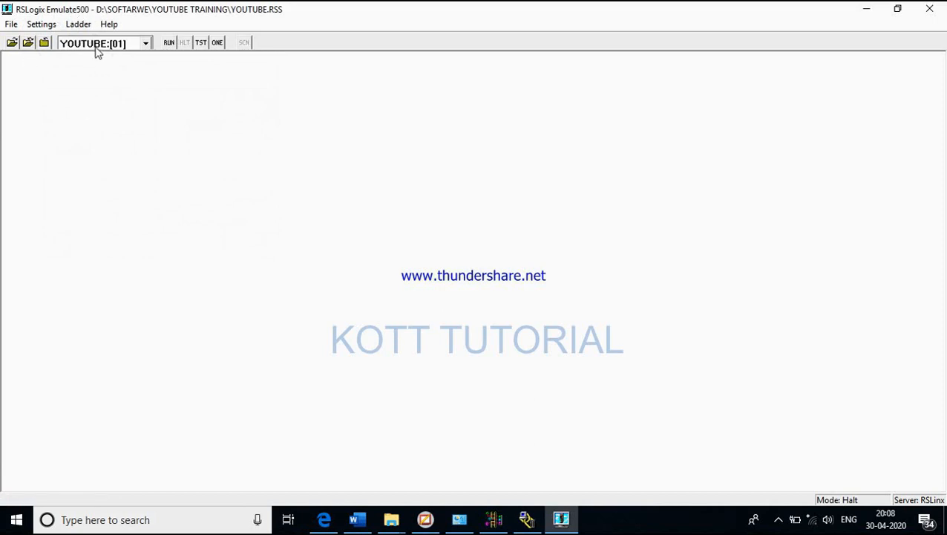
Step: Minimize RSLogix 500, switch to RSLinx Classic and add an SLC 500 (DH485) Emulator driver named EMU500-1
click(494, 520)
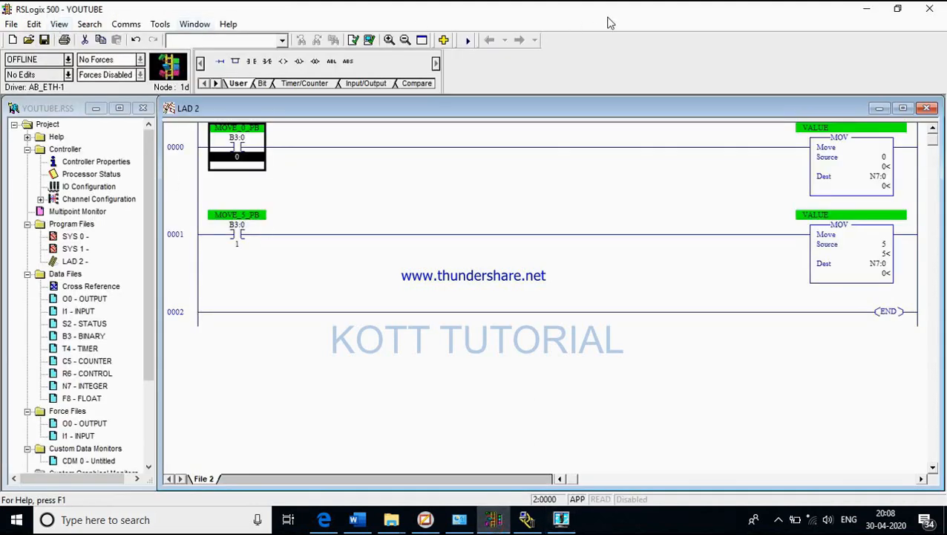
click(865, 9)
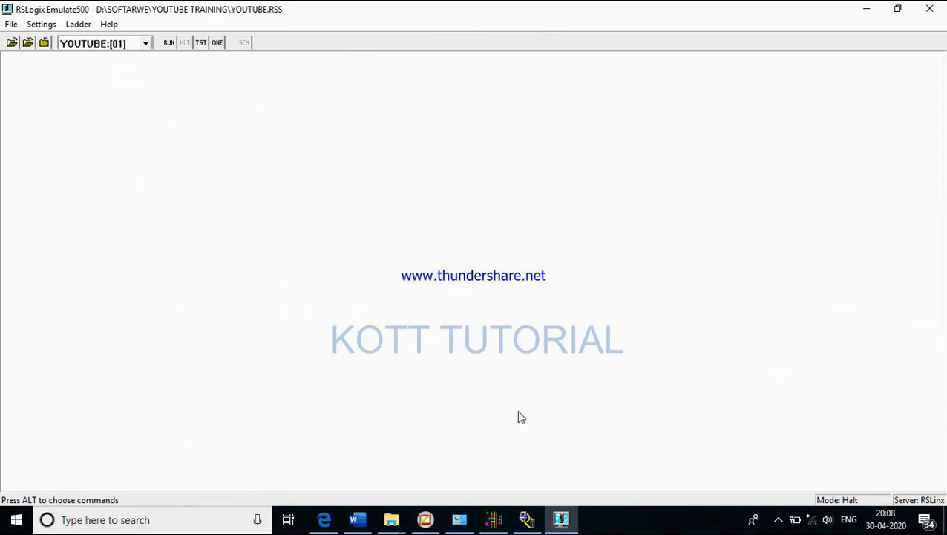
click(527, 520)
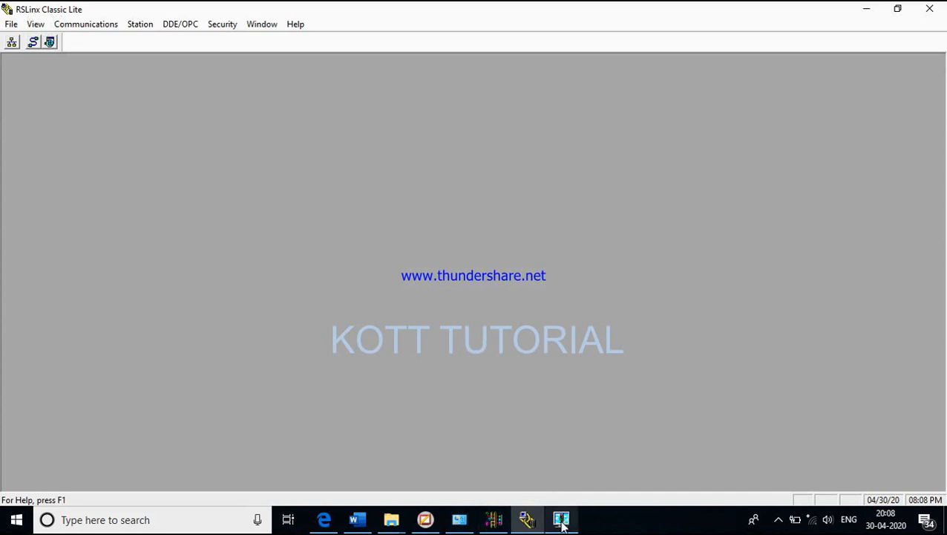
mouse_move(562, 512)
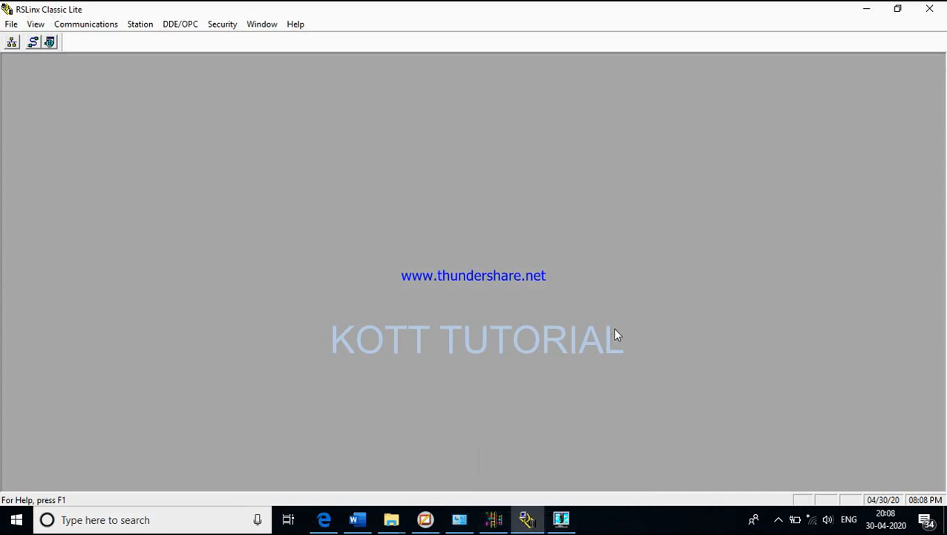
click(78, 27)
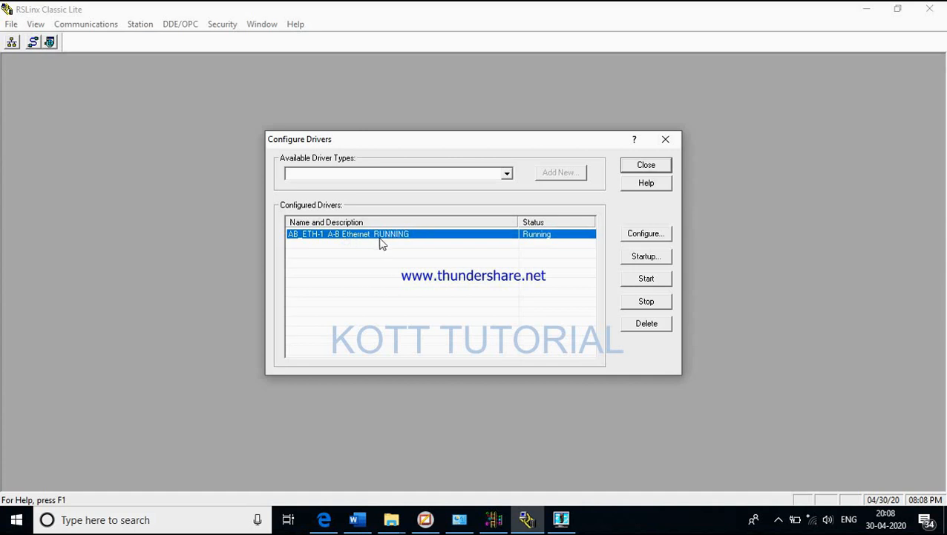
click(507, 173)
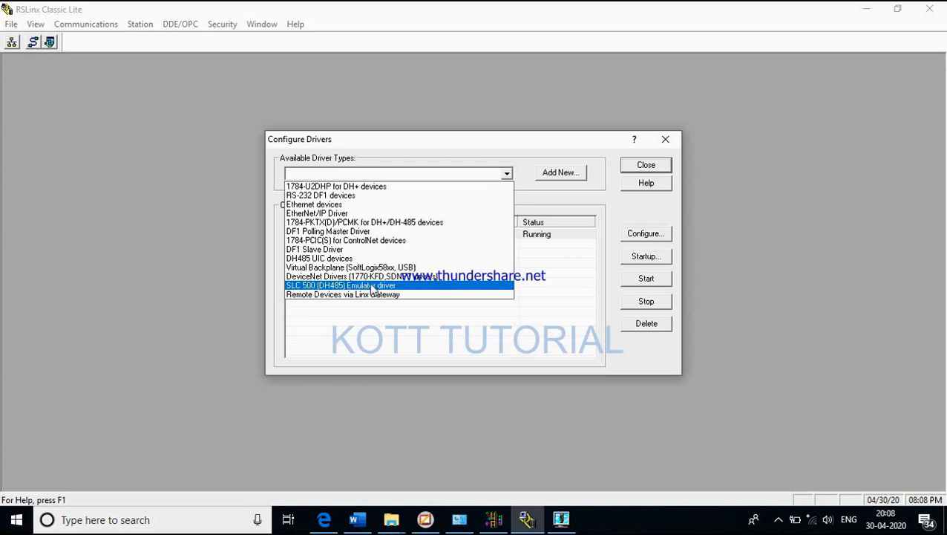
click(388, 286)
click(546, 174)
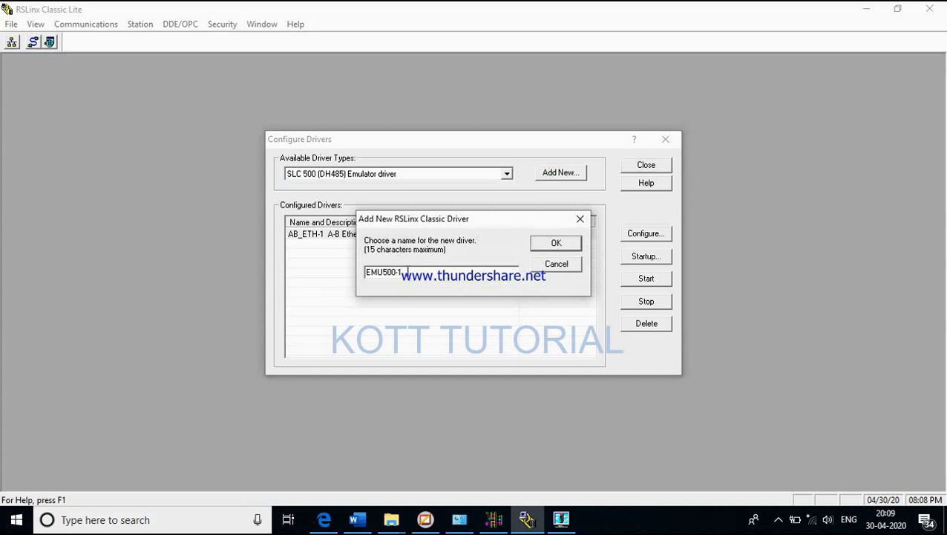
click(554, 242)
Step: Accept station number 00 with an empty station name for the emulator driver and close the driver configuration
click(452, 241)
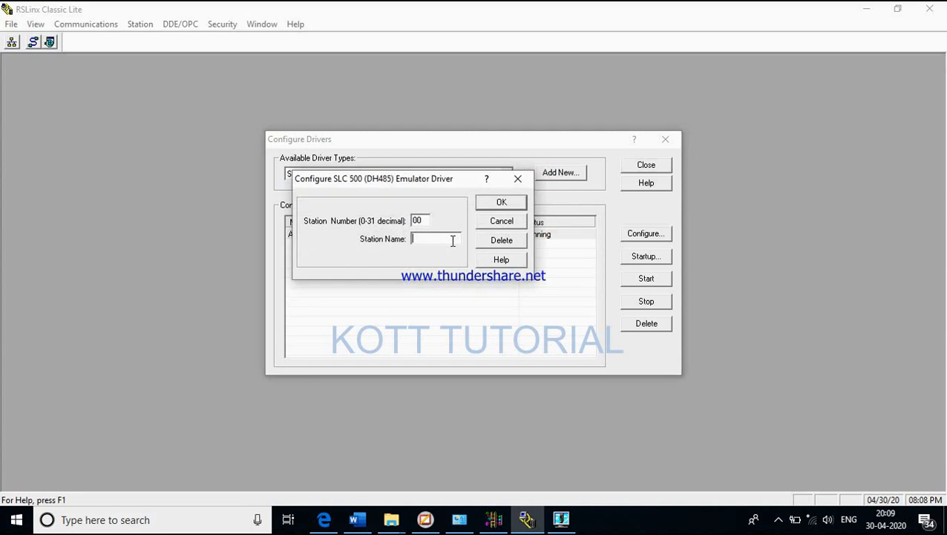
click(492, 201)
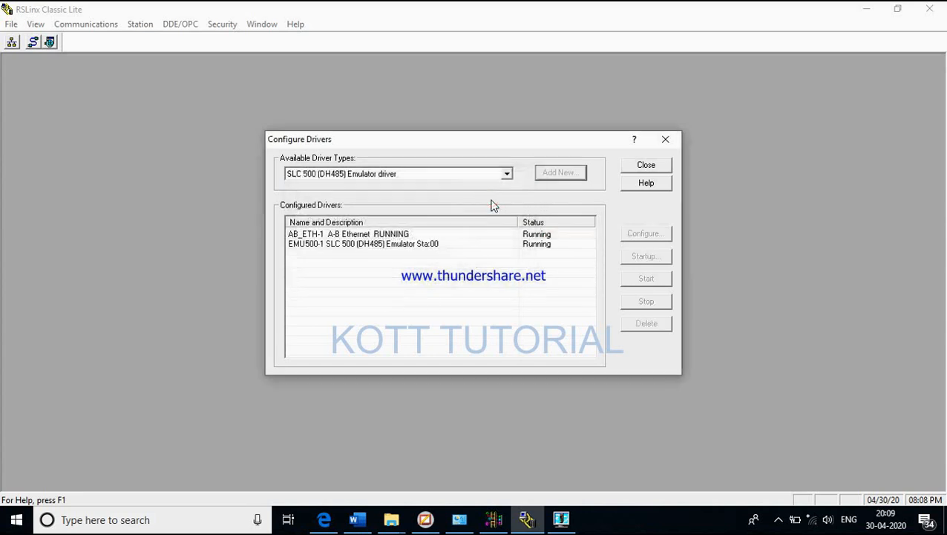
click(357, 244)
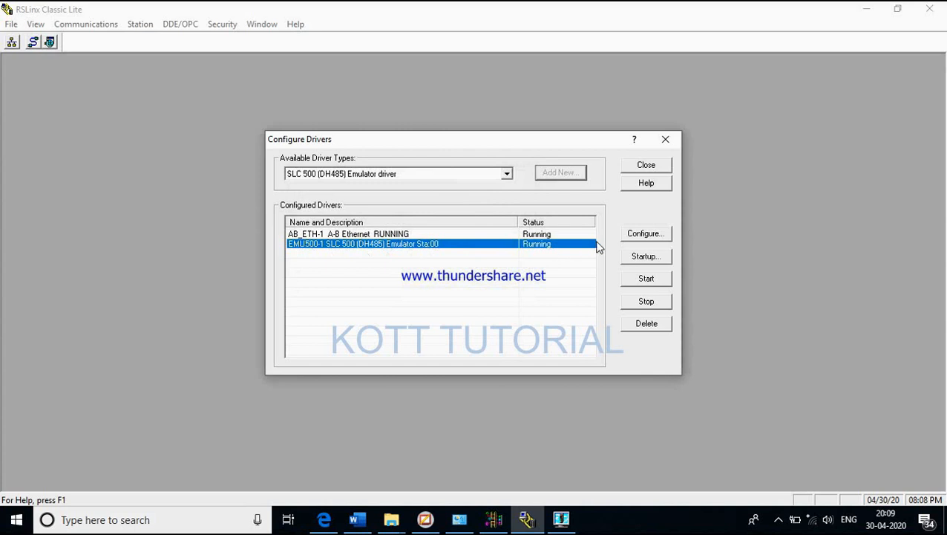
click(645, 166)
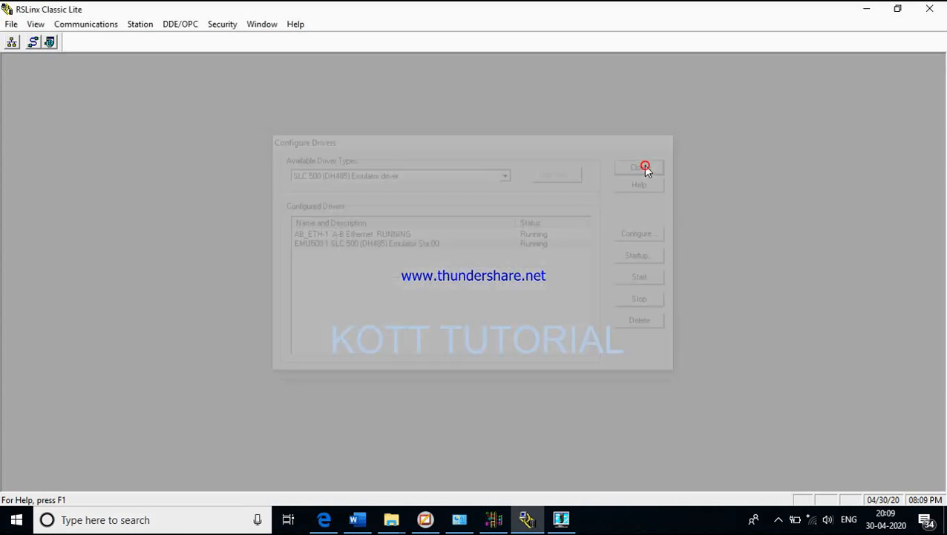
Step: Switch to RSLogix 500 and open the system communications settings to browse the available drivers
click(492, 519)
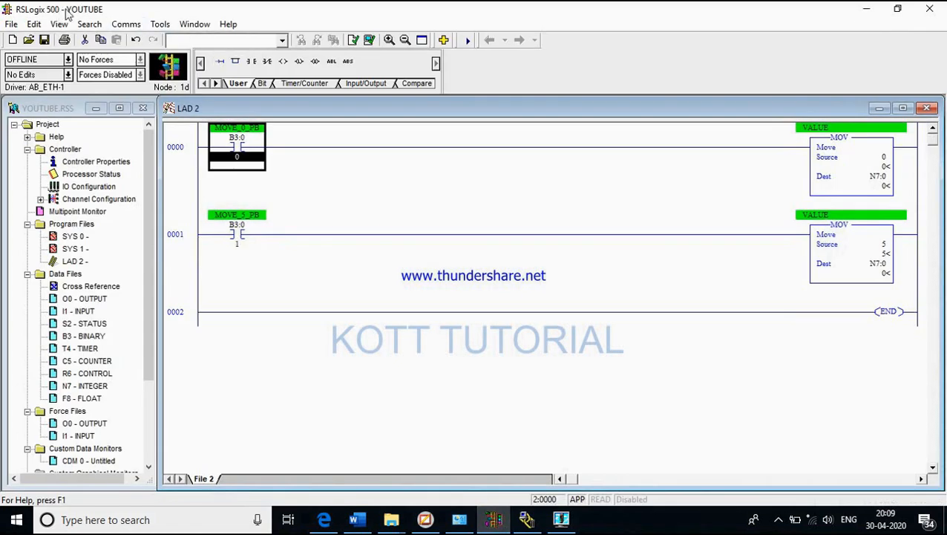
click(123, 25)
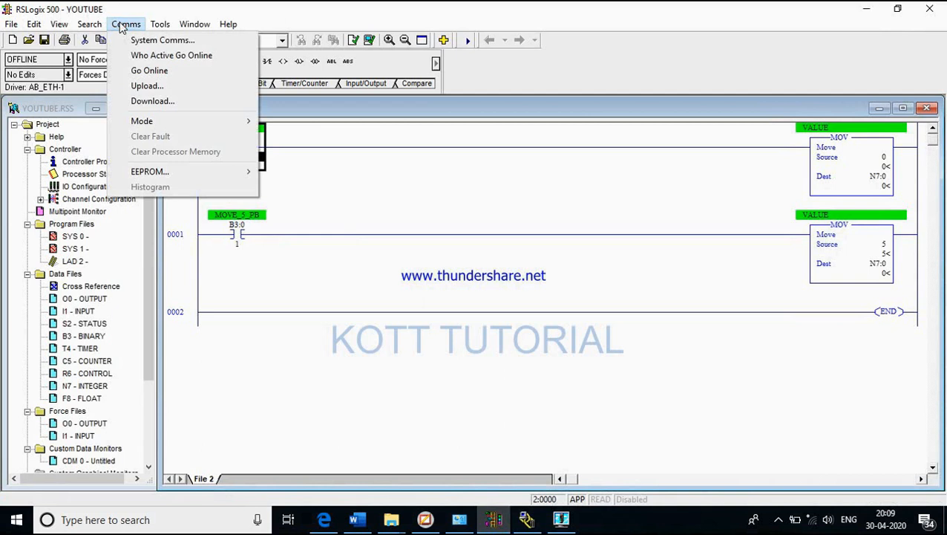
click(134, 40)
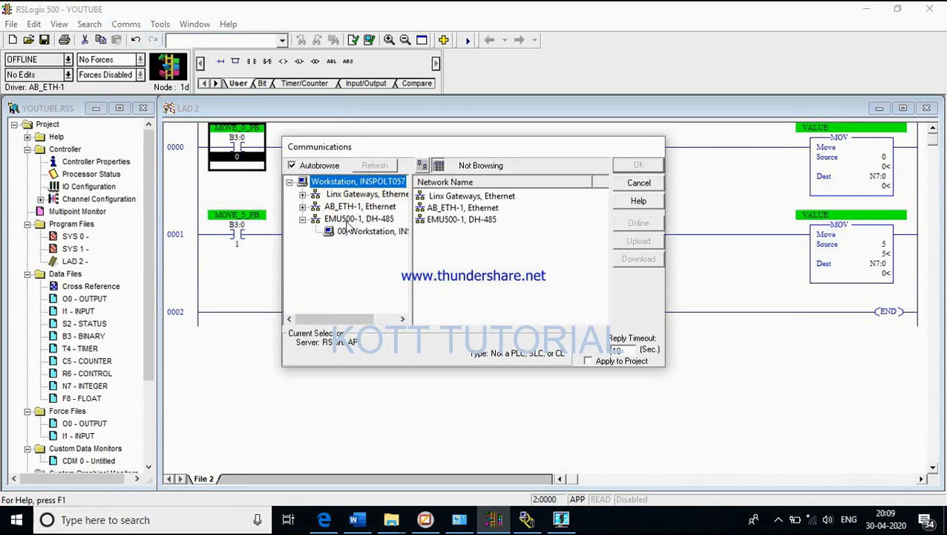
Step: Check the AB_ETH-1 and EMU500-1 entries in RSLinx Classic's configured drivers, and close the list
click(526, 518)
click(82, 26)
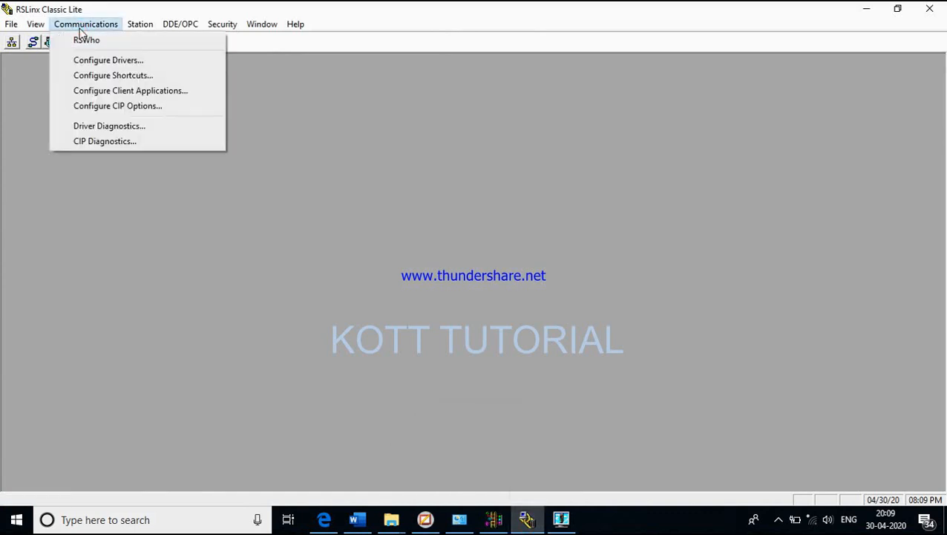
click(90, 59)
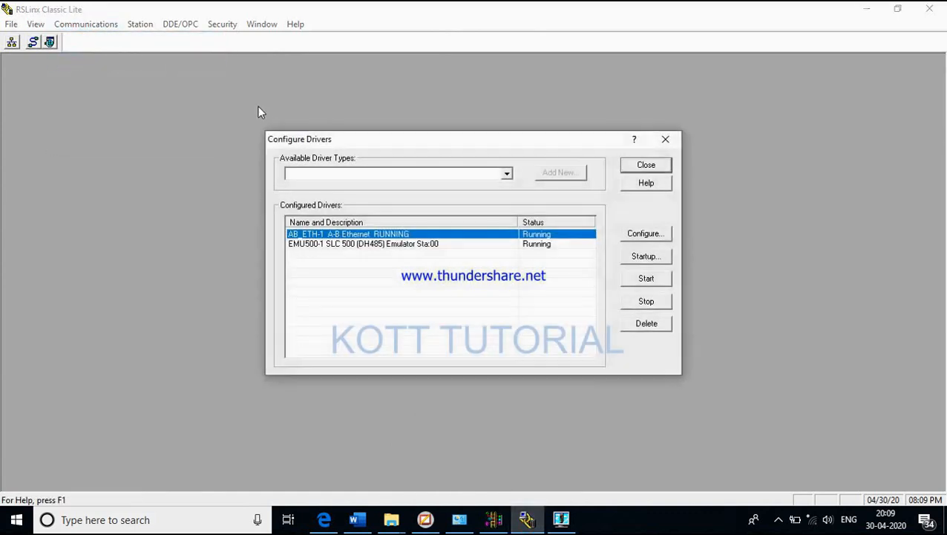
click(357, 246)
click(383, 234)
click(333, 248)
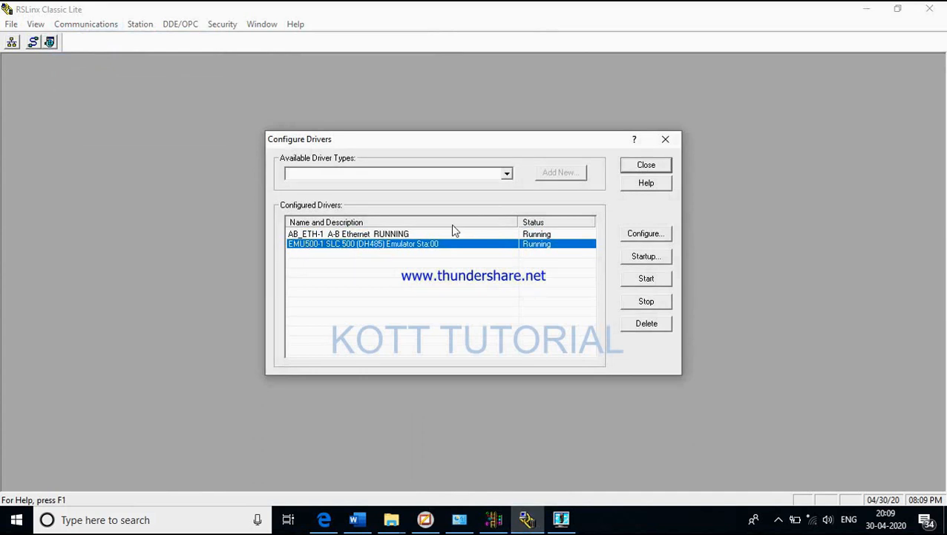
click(641, 165)
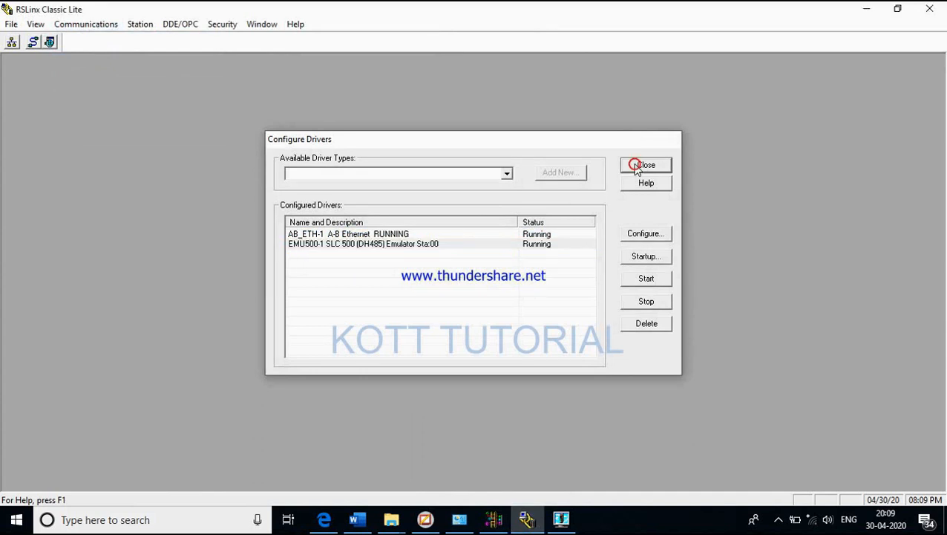
Step: Switch to RSLogix 500, reopen the system communications settings and select the 01, SLC-5/05 processor under the EMU500-1 driver
click(494, 520)
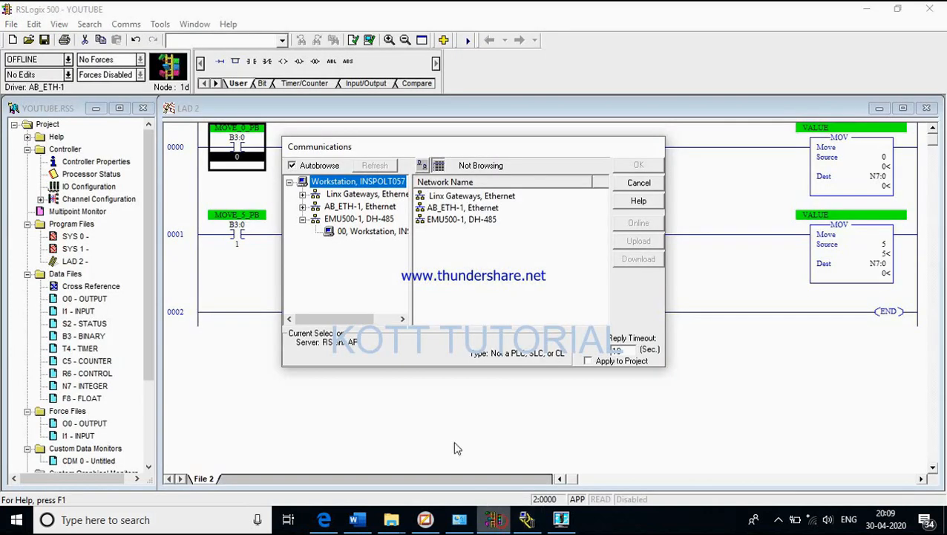
click(639, 183)
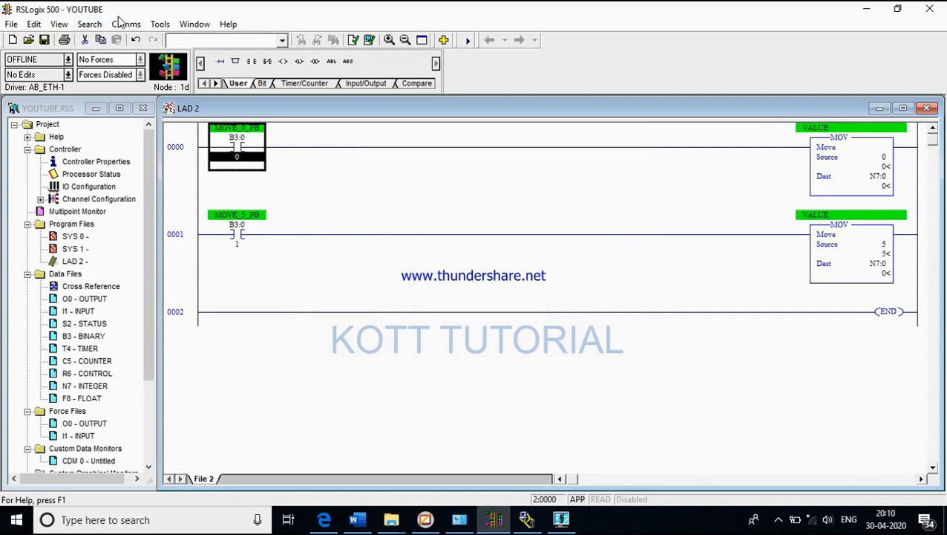
click(124, 25)
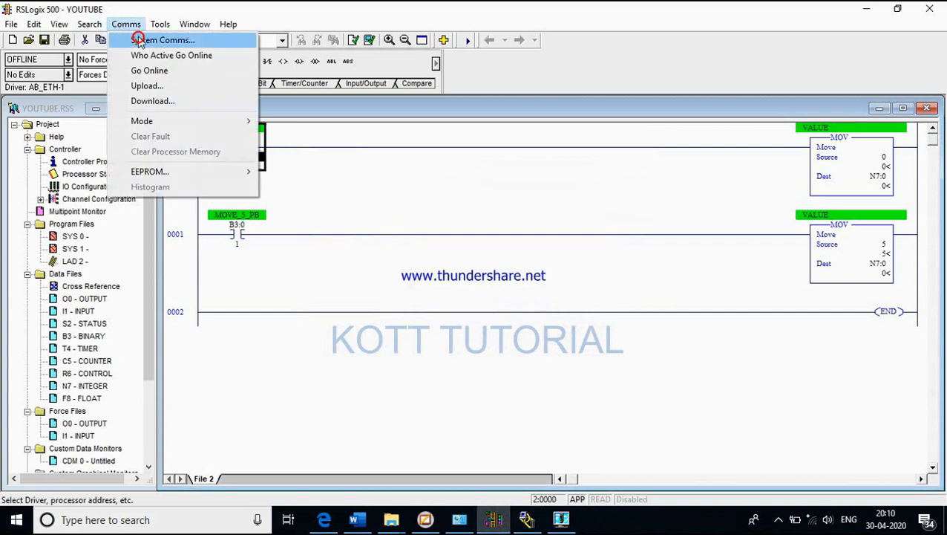
click(138, 40)
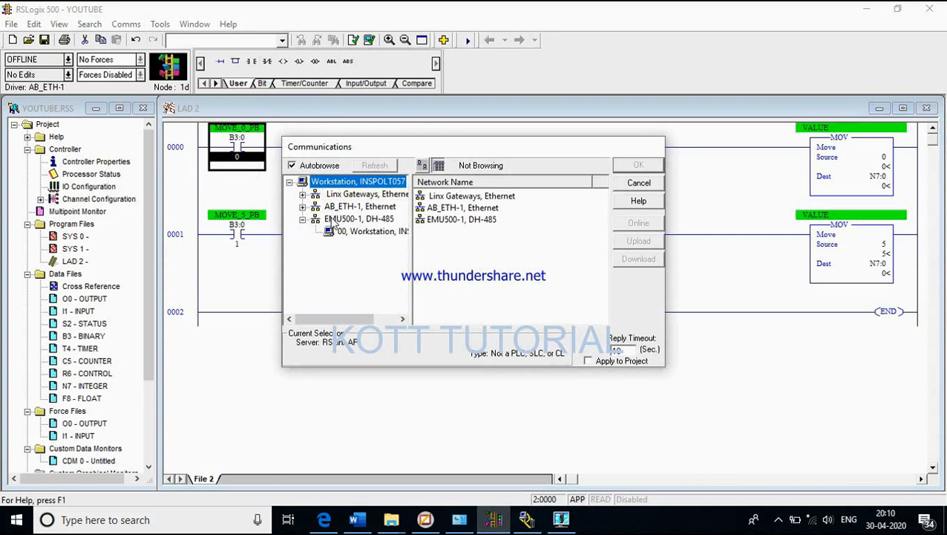
click(336, 219)
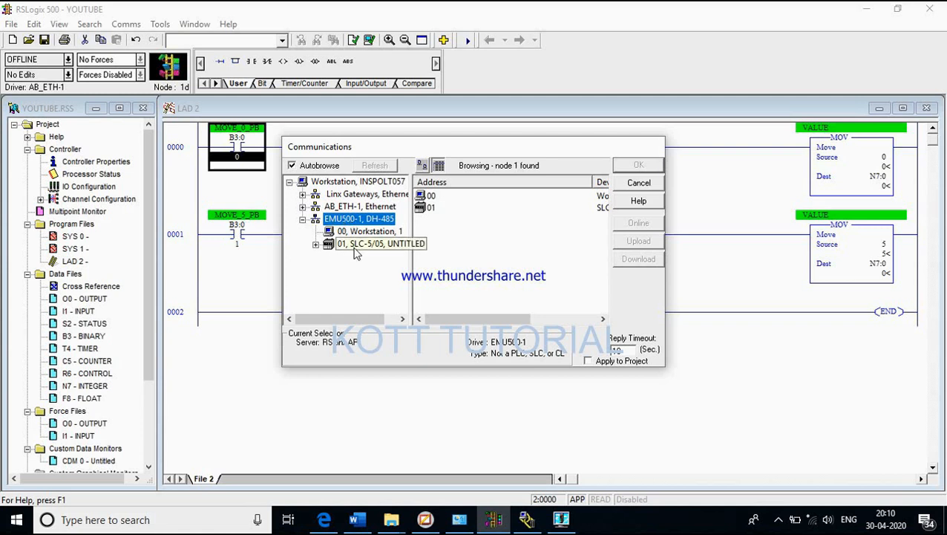
click(330, 248)
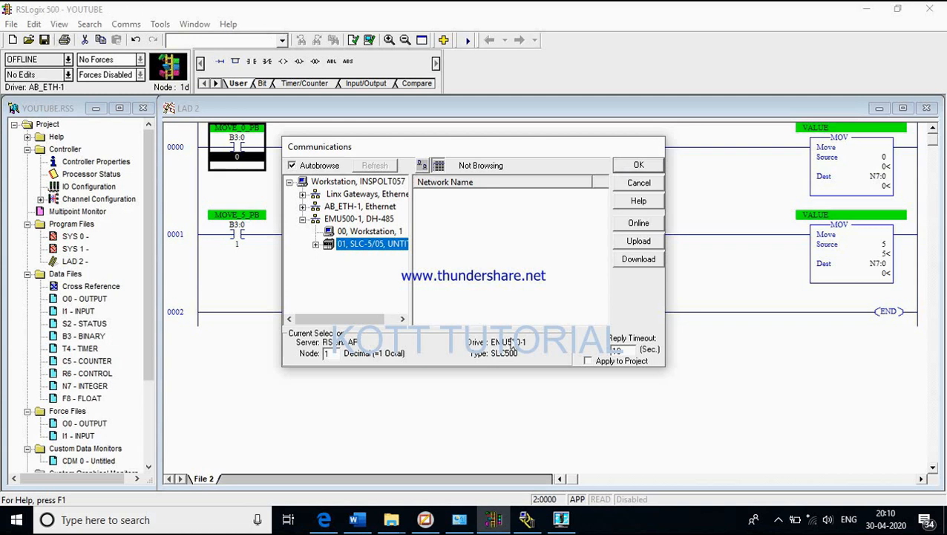
mouse_move(537, 523)
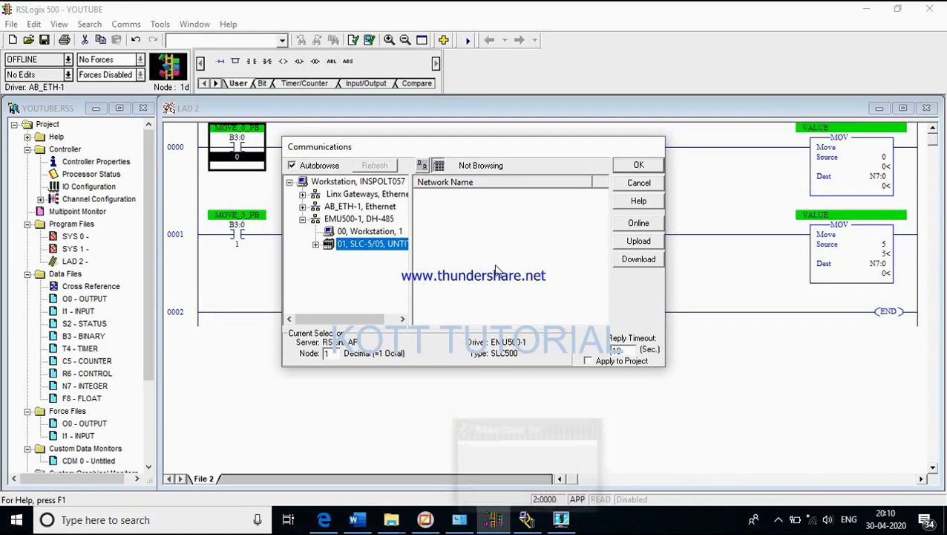
click(633, 166)
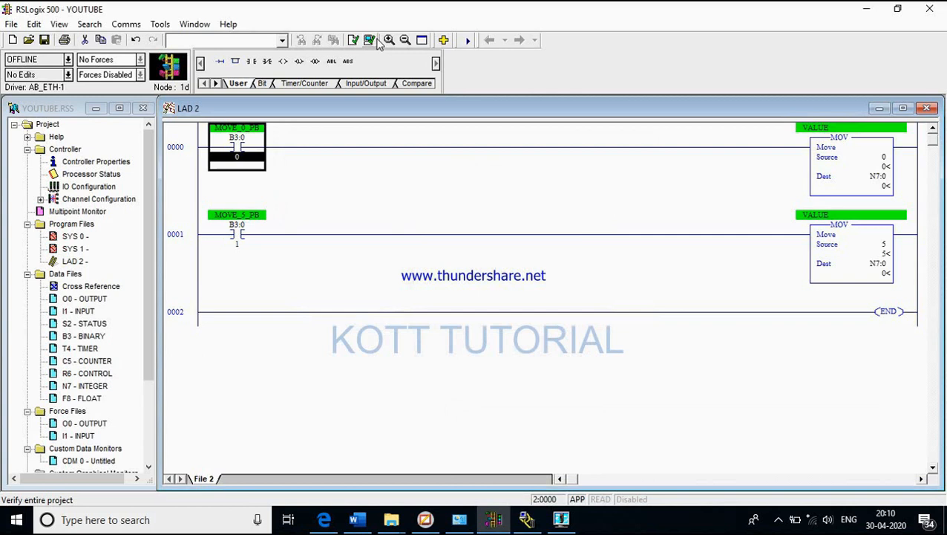
Step: Save the YOUTUBE project with a blank revision note and check the loaded program in RSLogix Emulate 500
click(43, 39)
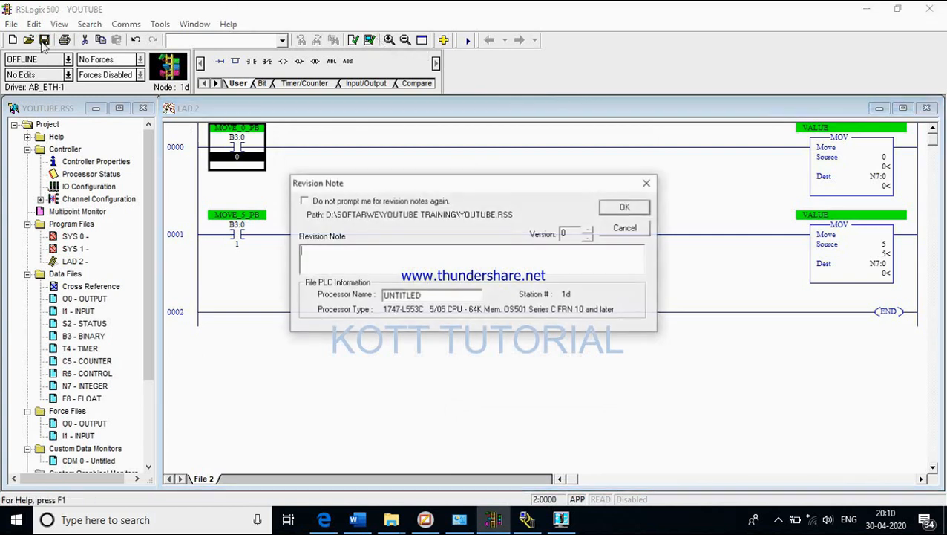
click(605, 210)
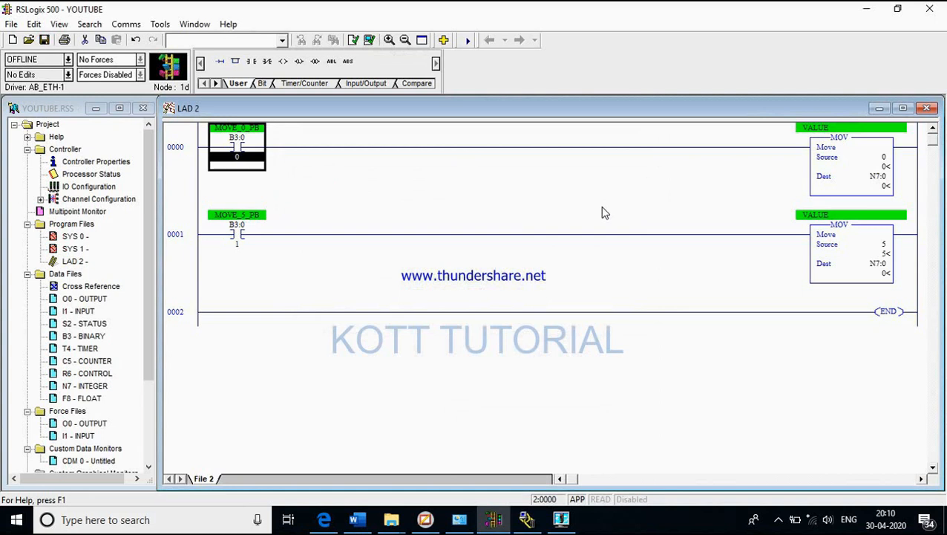
click(560, 519)
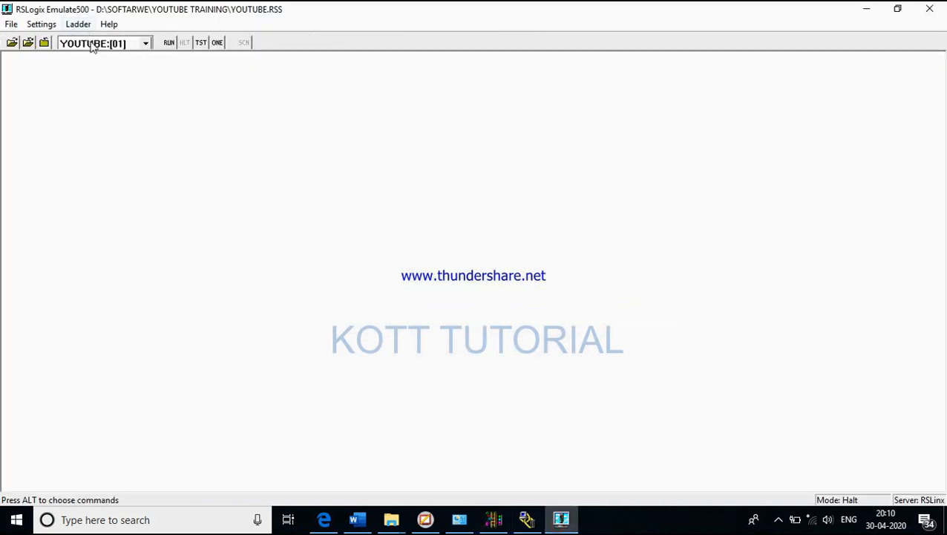
click(493, 519)
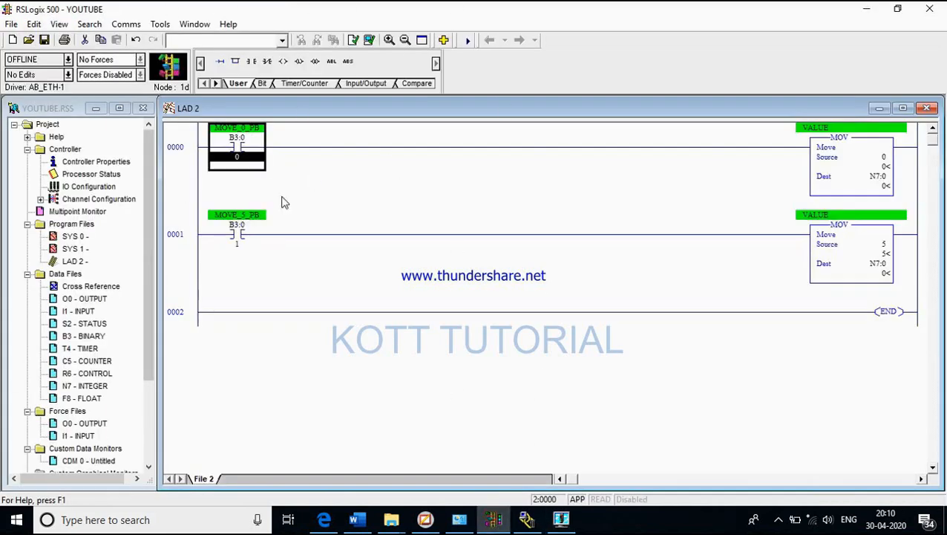
mouse_move(561, 519)
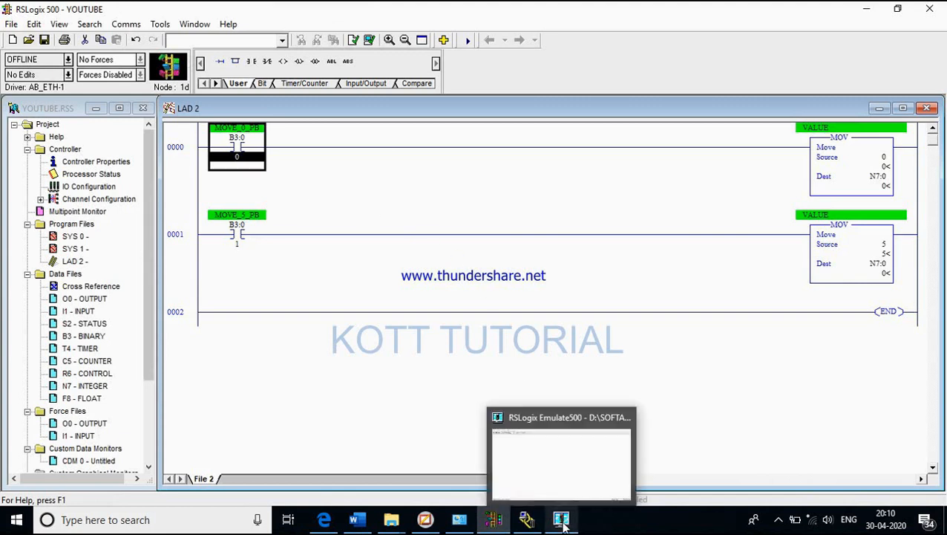
click(569, 444)
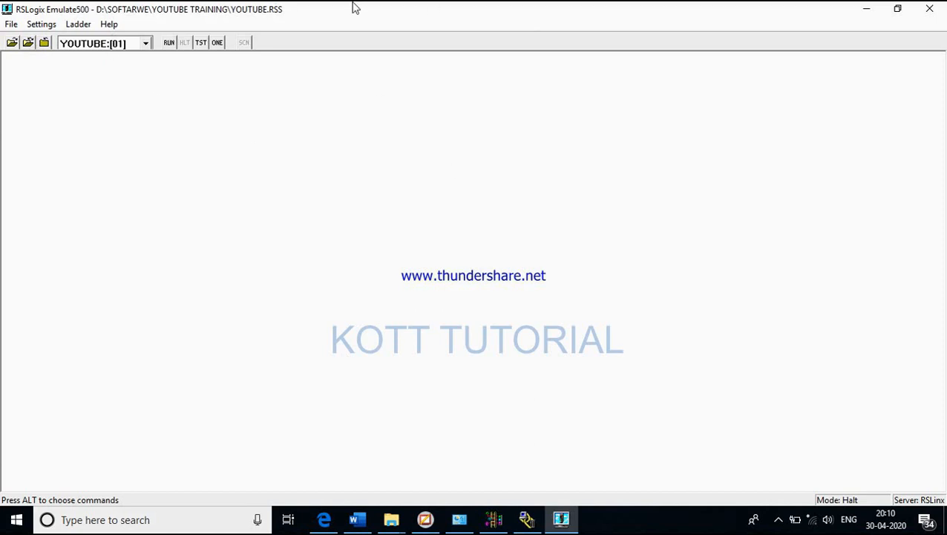
click(865, 8)
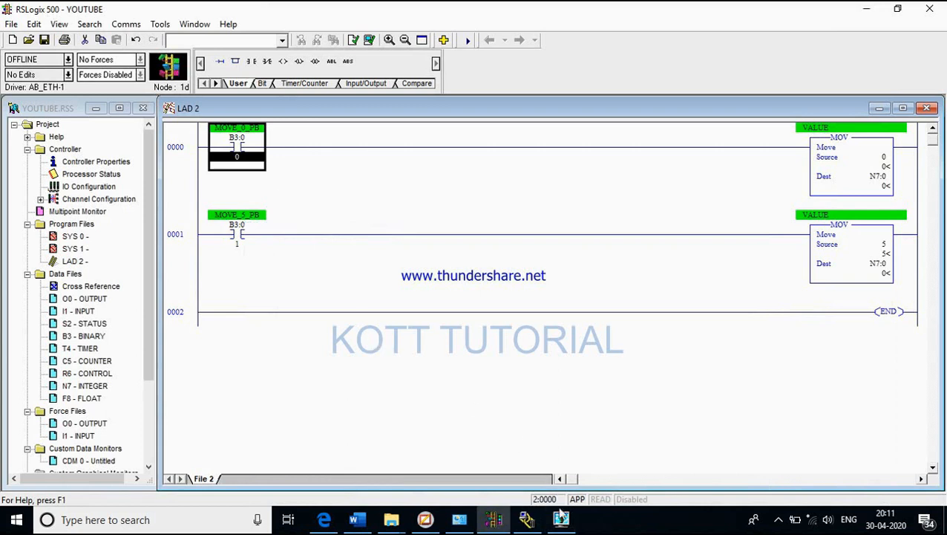
mouse_move(564, 523)
Step: Try to download the YOUTUBE program to the processor over the AB_ETH-1 driver
click(67, 59)
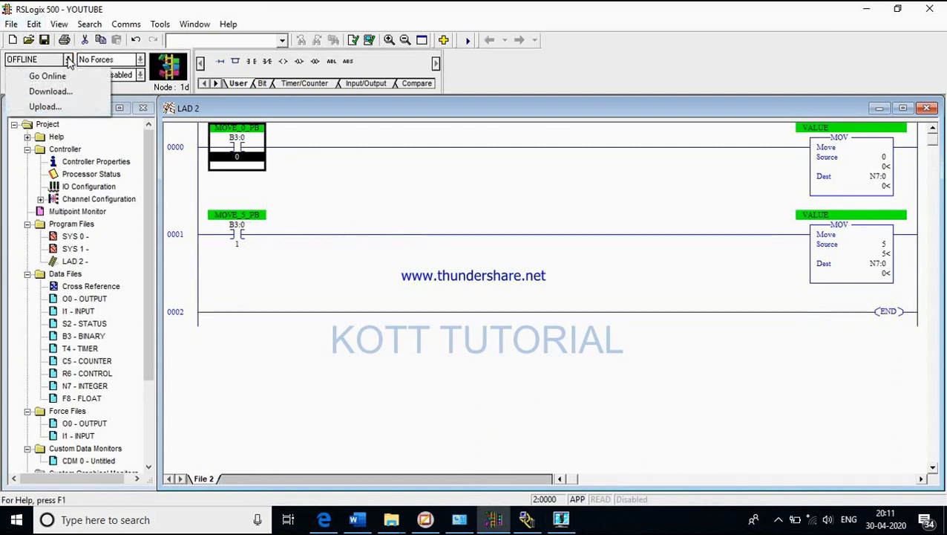
click(76, 91)
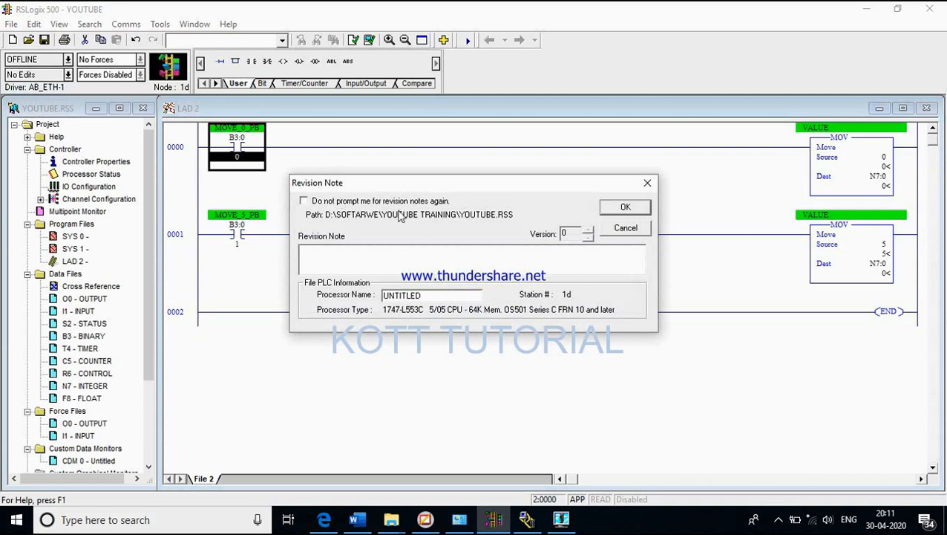
click(617, 209)
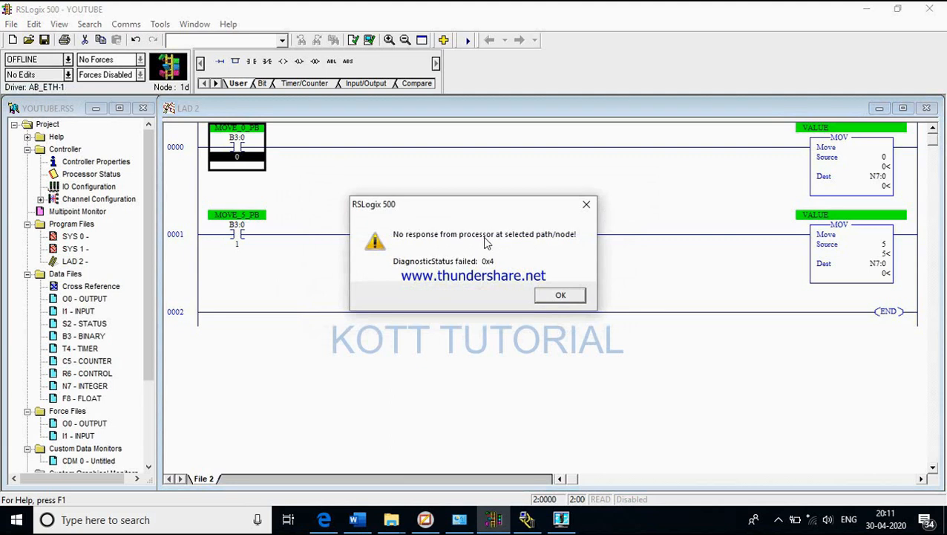
click(548, 295)
Step: Set the driver in the controller communications properties to EMU500-1 and apply the change
double_click(112, 161)
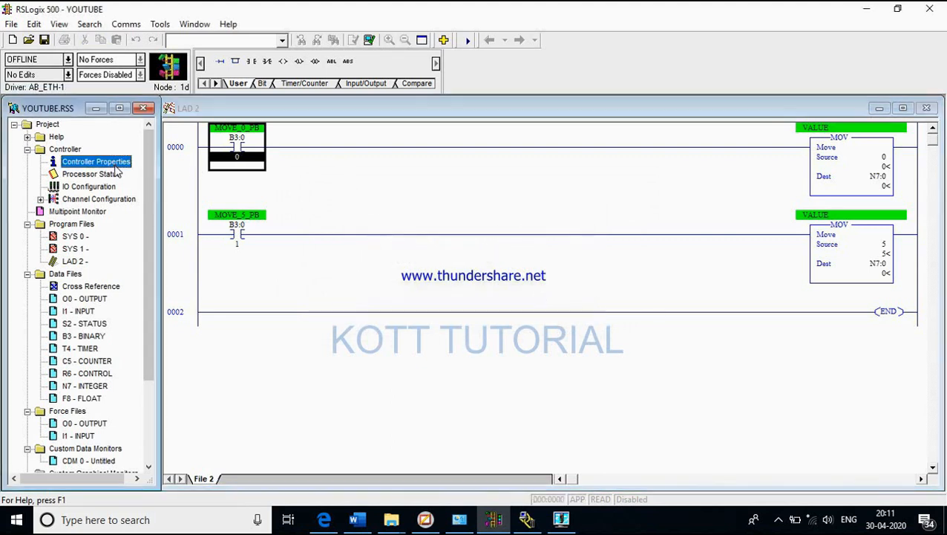
click(399, 166)
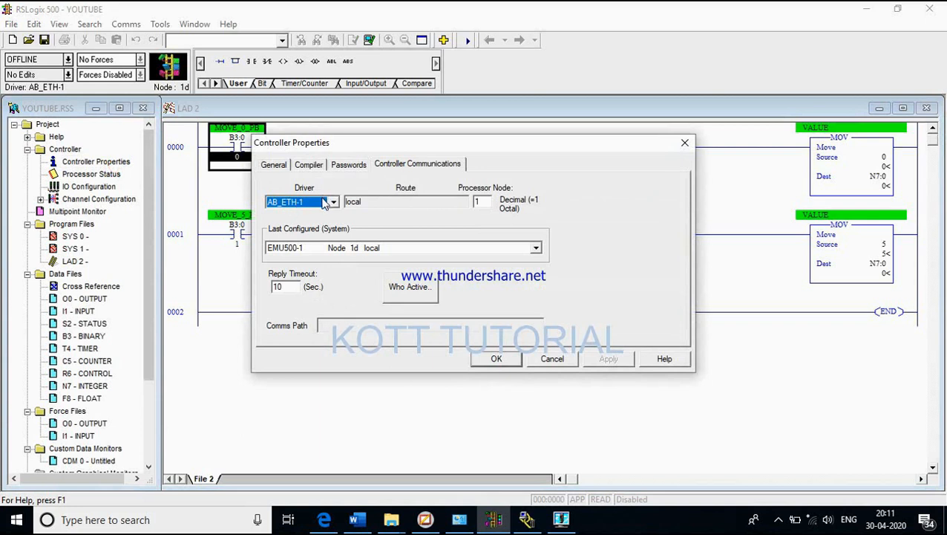
click(333, 202)
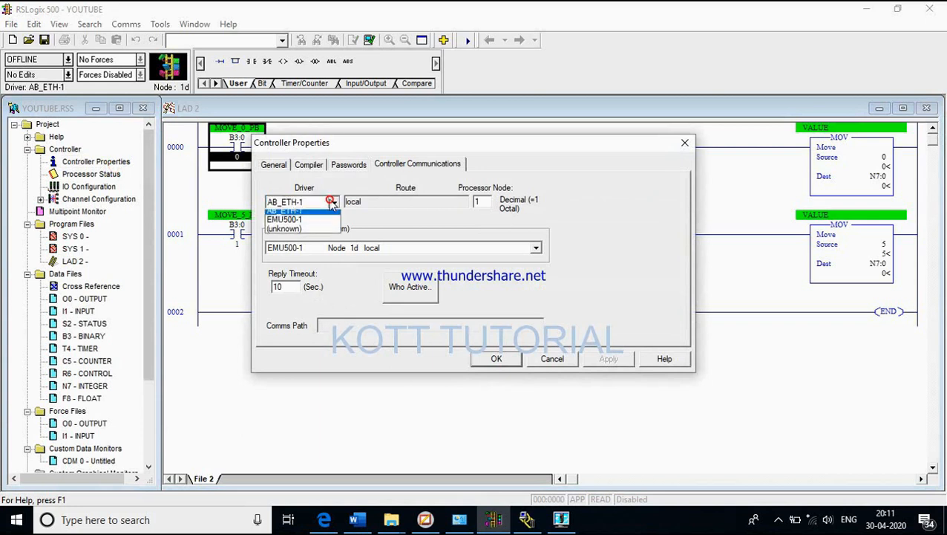
click(314, 227)
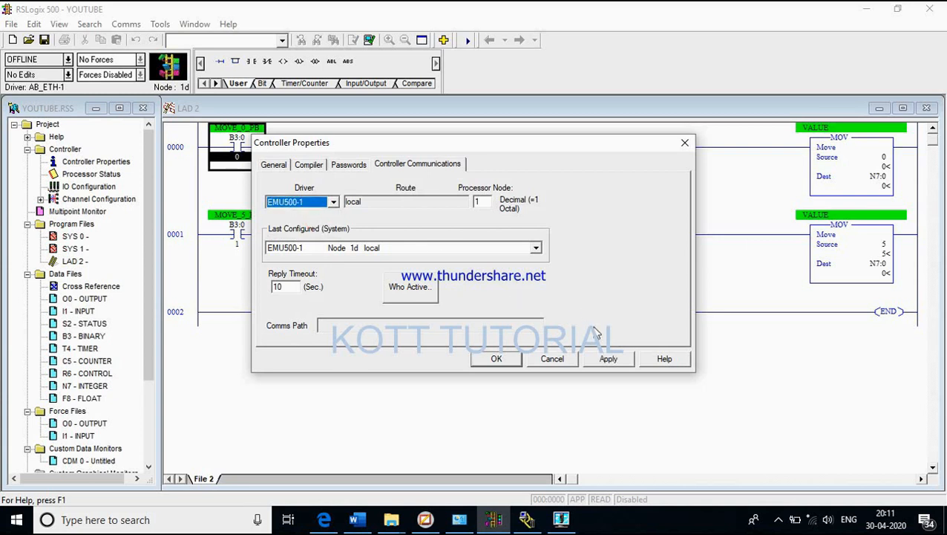
click(607, 359)
click(496, 358)
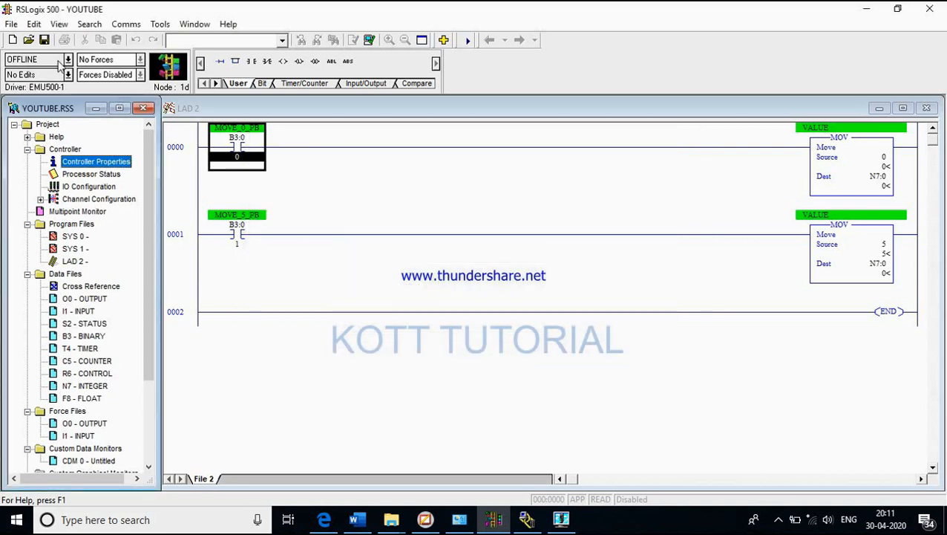
Step: Download the program to node 1 over the EMU500-1 driver with a blank revision note and try to go online
click(68, 60)
click(78, 91)
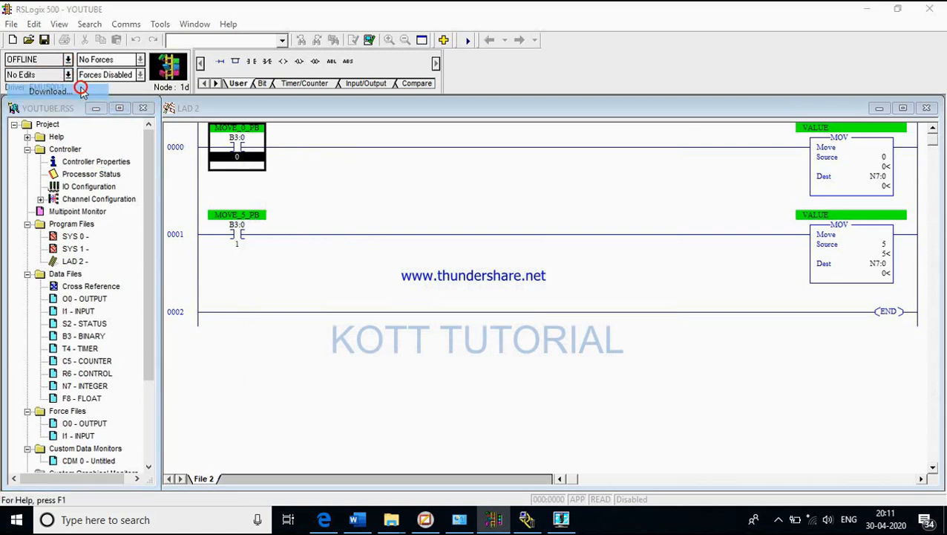
click(614, 209)
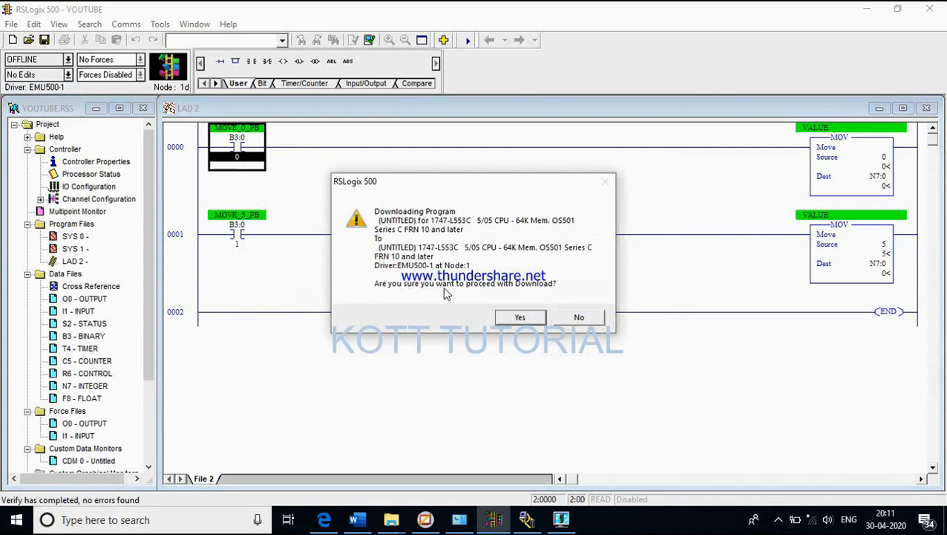
click(522, 318)
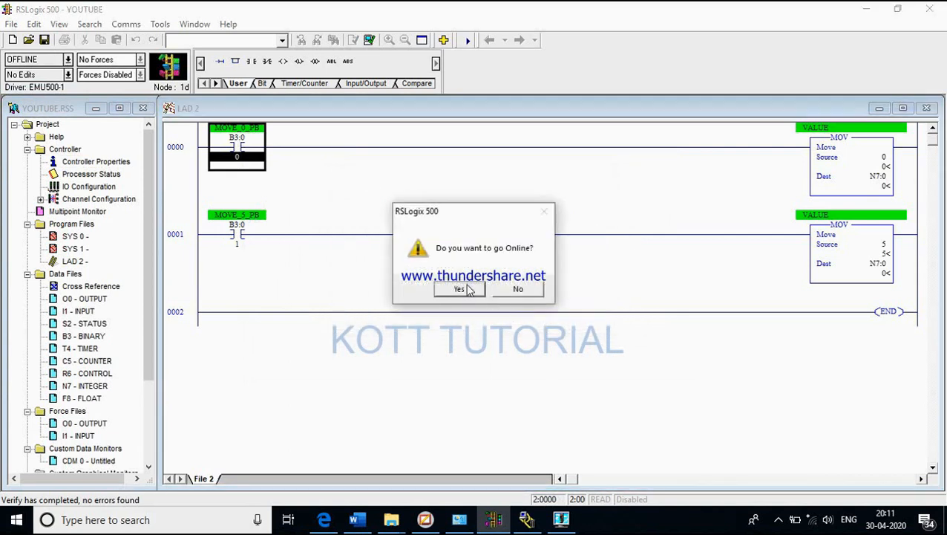
click(460, 289)
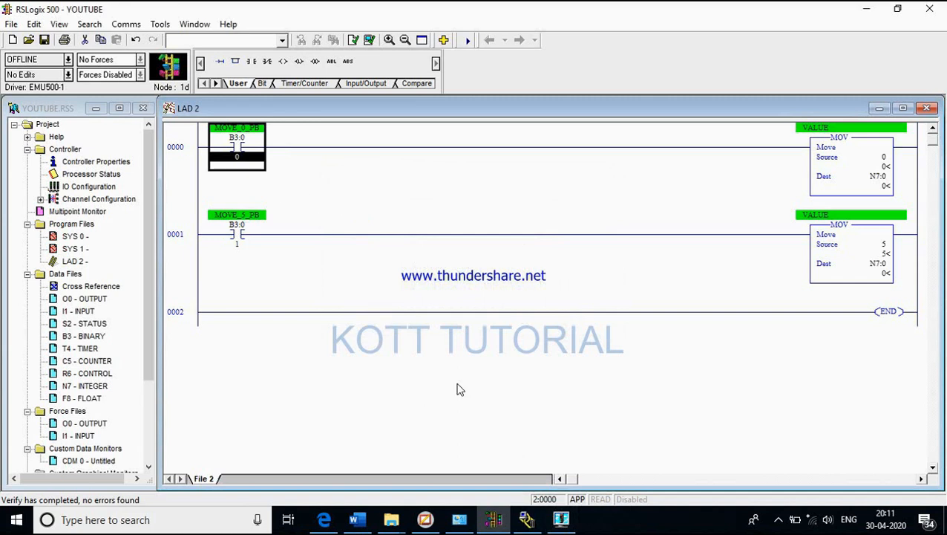
Step: Switch to RSLogix Emulate 500, put the YOUTUBE program at station 01 into run mode, and return to RSLogix 500
click(561, 520)
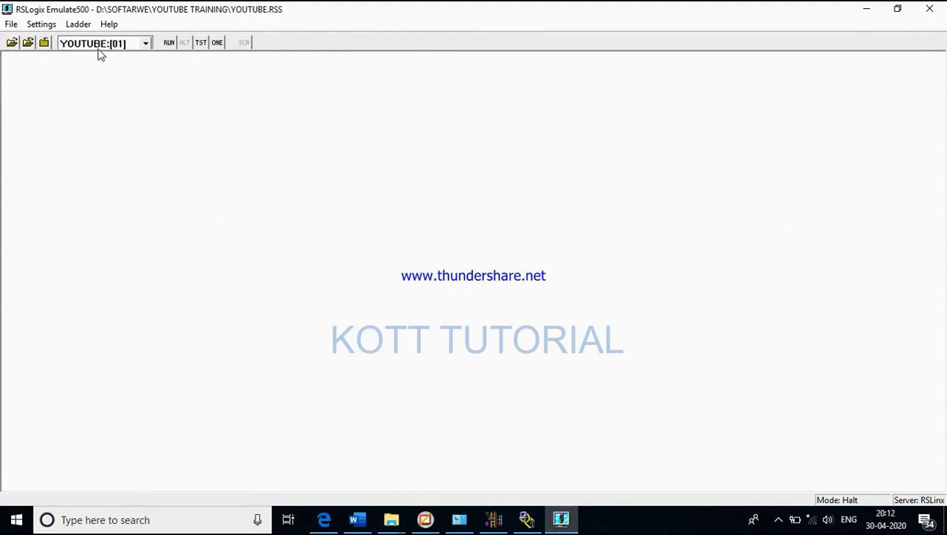
click(170, 43)
click(494, 518)
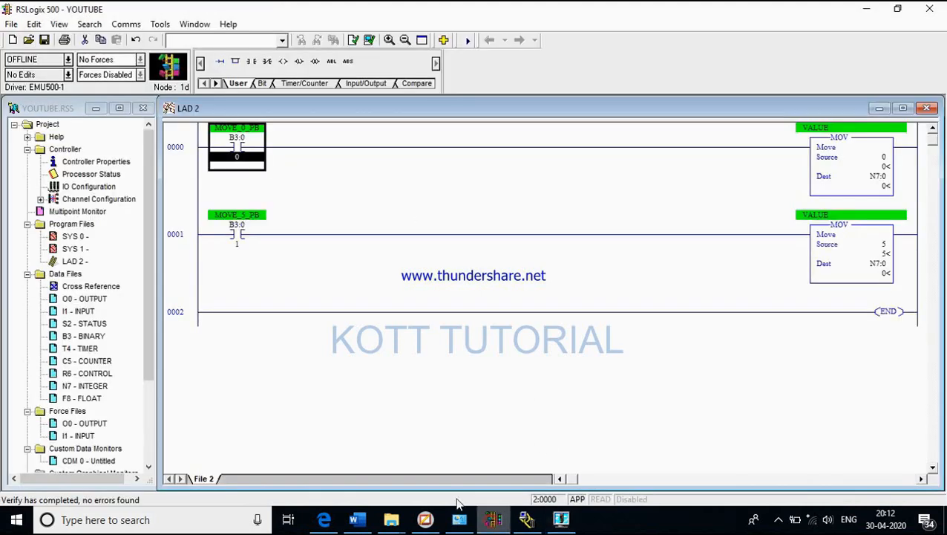
Step: Download the program again over EMU500-1, go online with the emulated processor, and check its mode in RSLogix Emulate 500
click(67, 59)
click(78, 92)
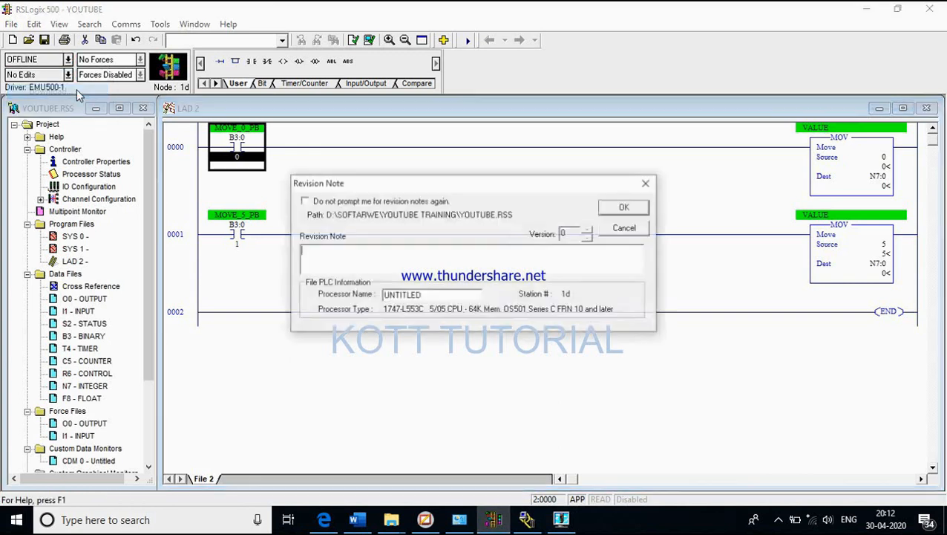
click(610, 212)
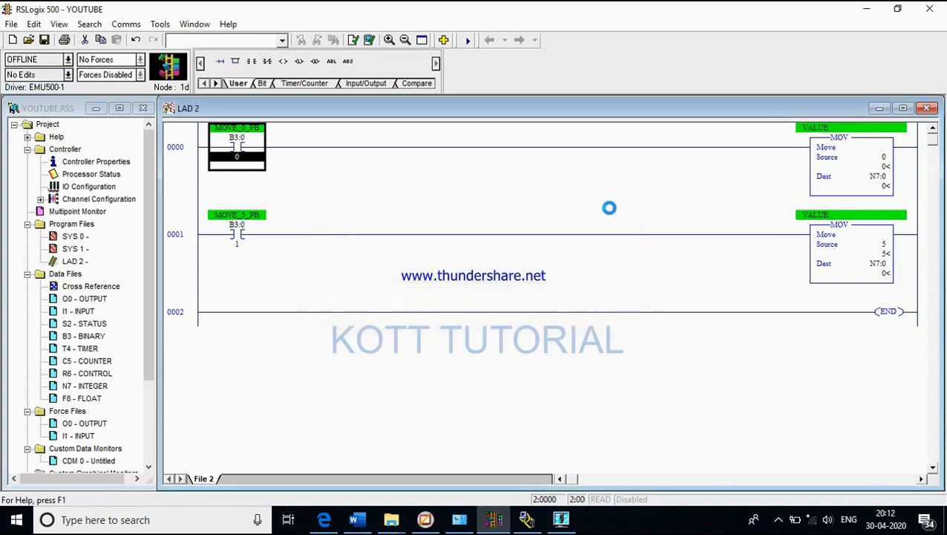
click(522, 313)
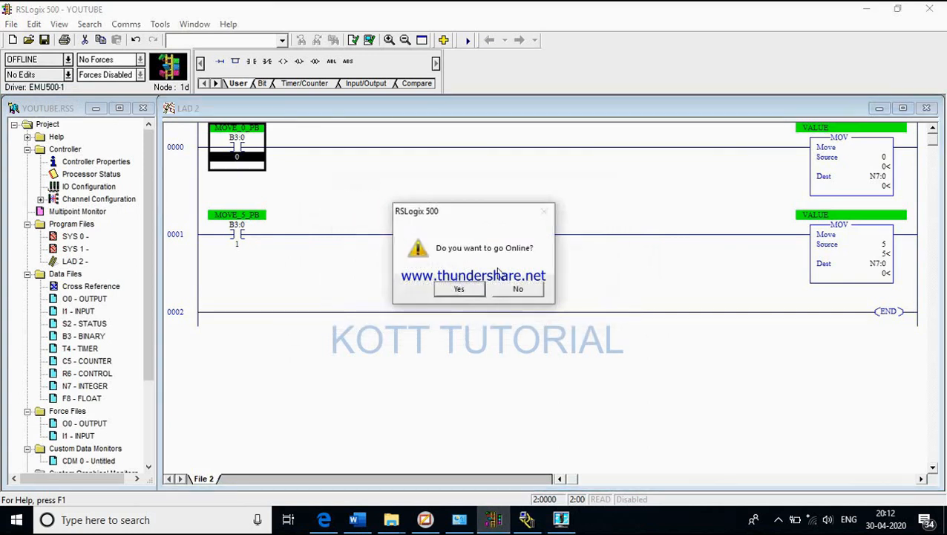
click(459, 289)
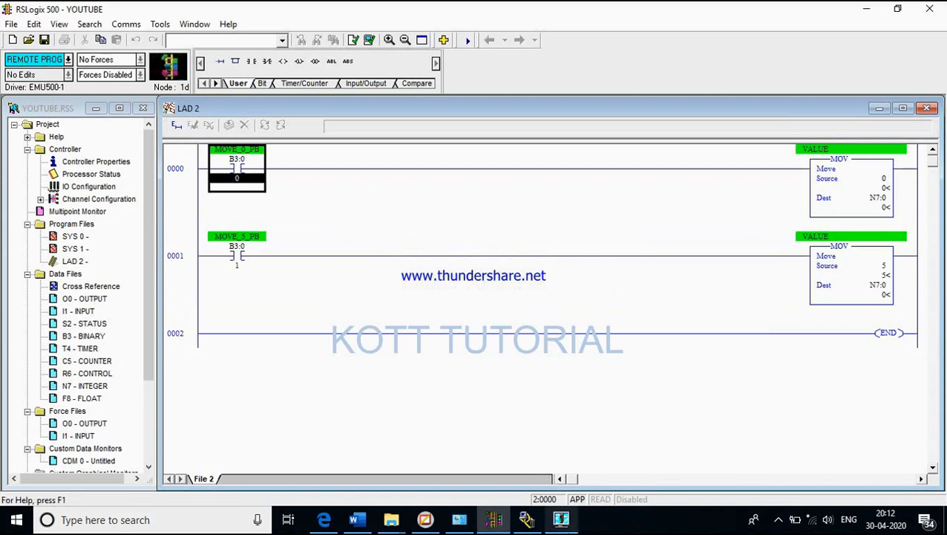
click(561, 519)
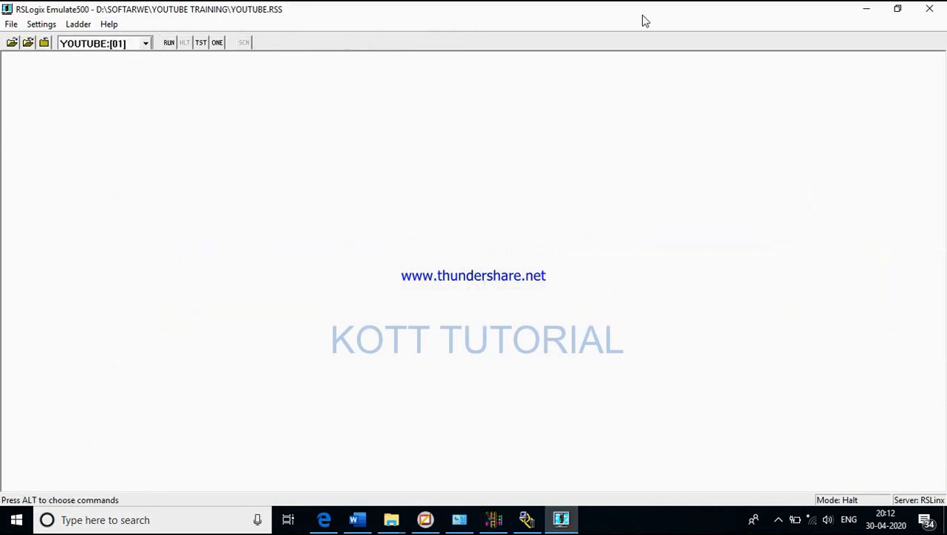
click(868, 8)
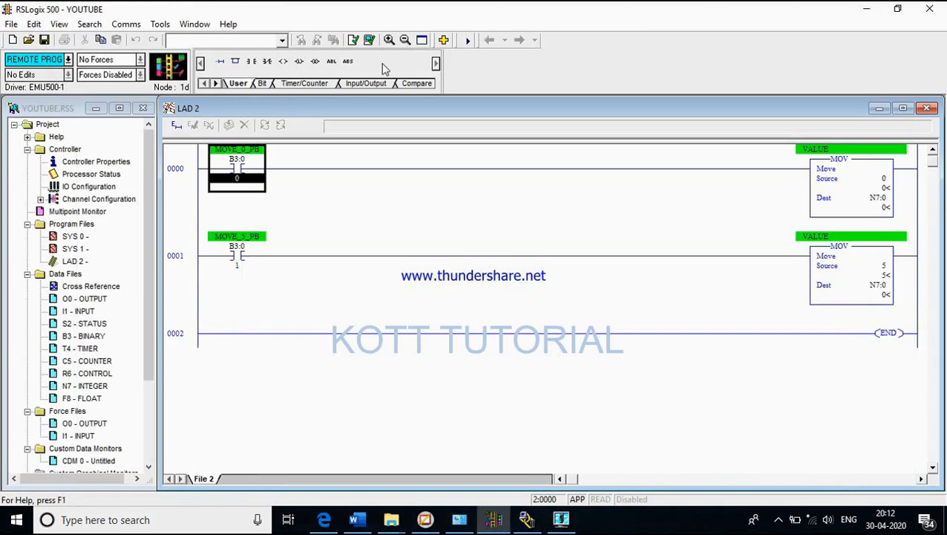
Step: Change the online emulated processor to Run mode and confirm the change
click(67, 60)
click(72, 123)
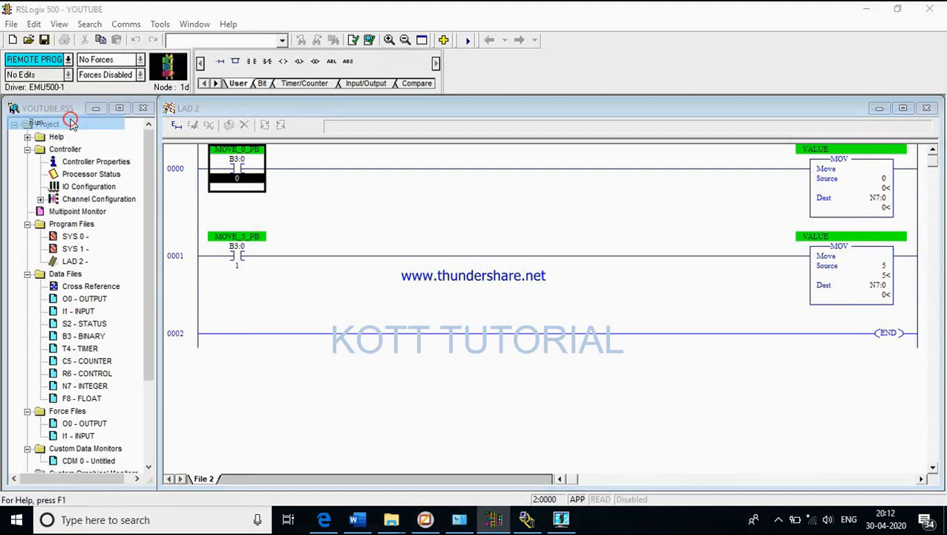
click(515, 289)
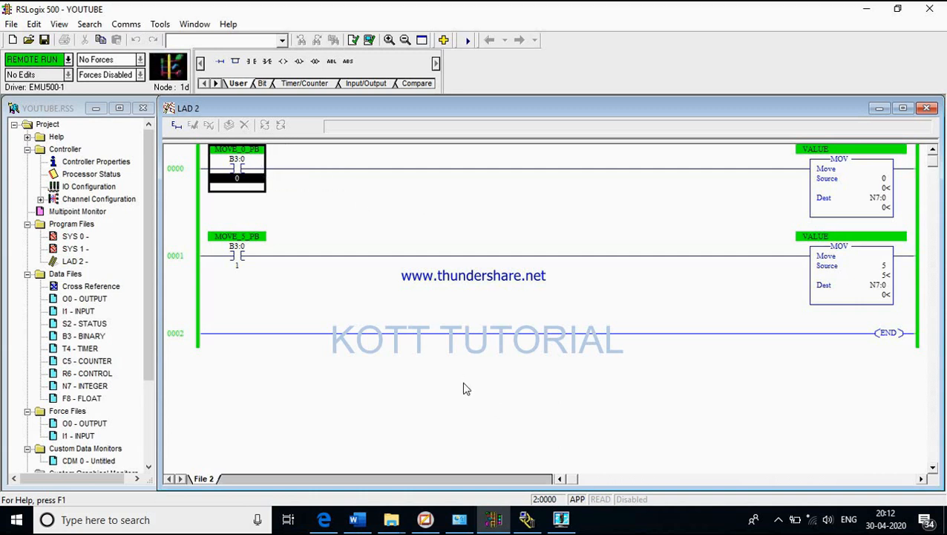
mouse_move(562, 525)
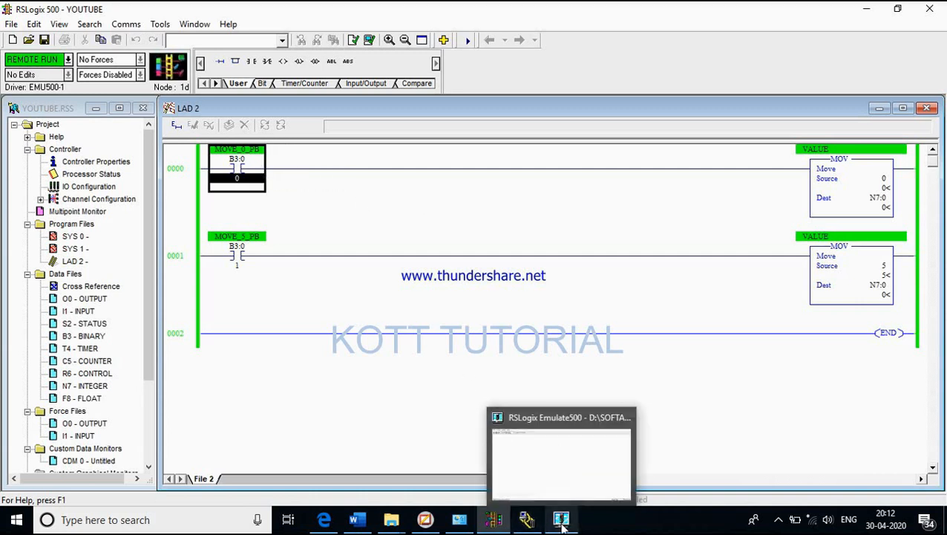
Step: Test rung 0000 by toggling bit B3:0/0 (MOVE_0_PB) on and back off
right_click(251, 183)
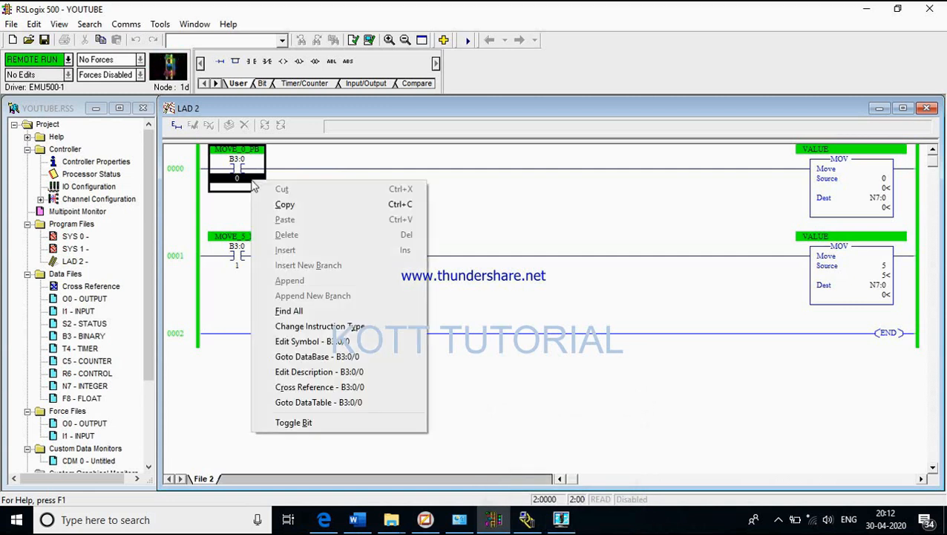
click(327, 422)
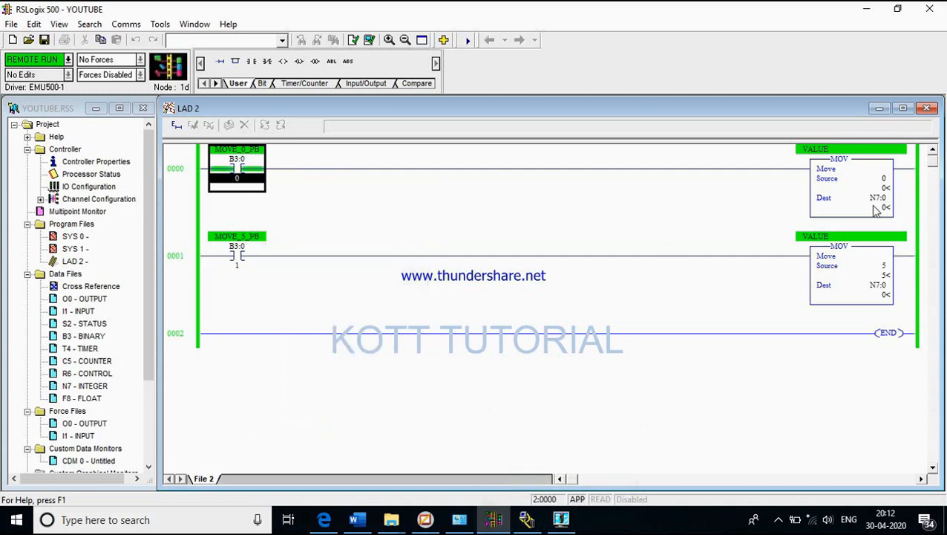
right_click(246, 167)
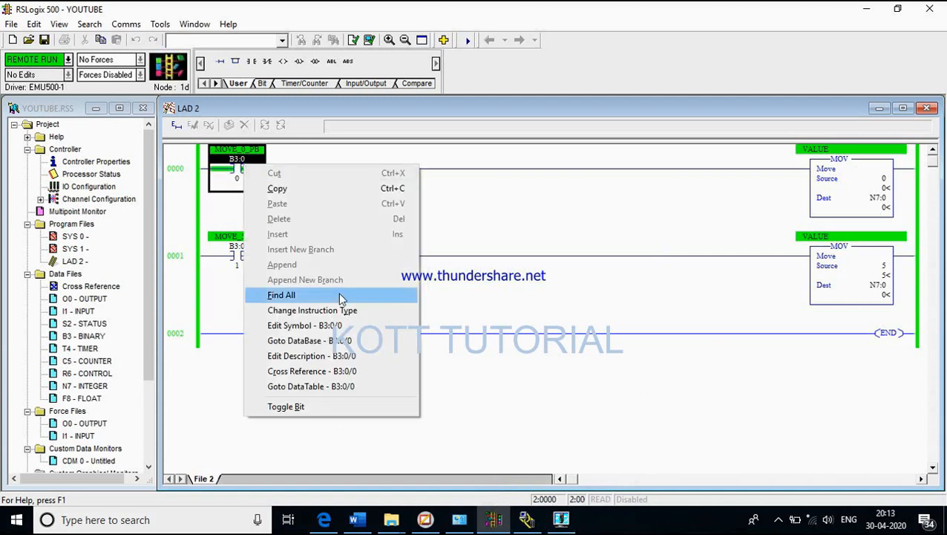
click(334, 407)
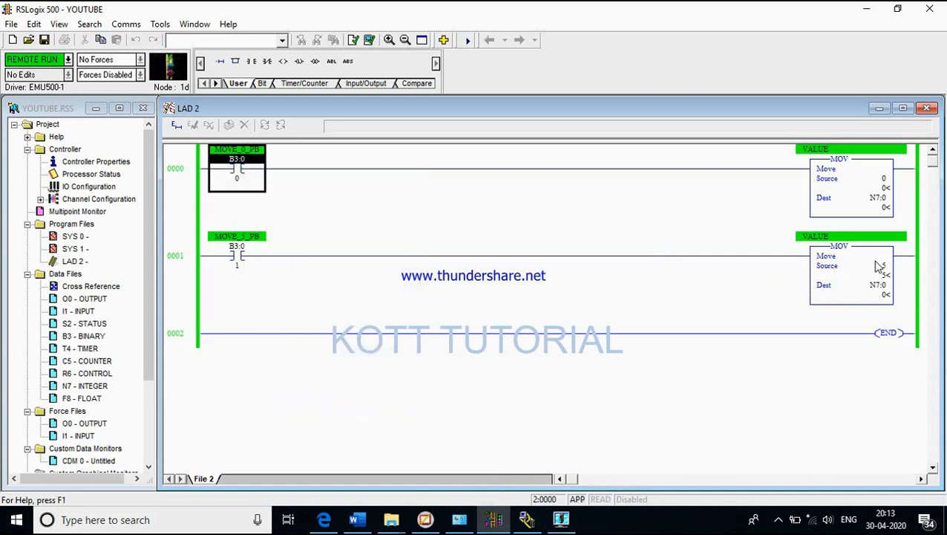
Step: Test rung 0001 by toggling bit B3:0/1 (MOVE_5_PB) on and back off, moving 5 into N7:0
right_click(239, 253)
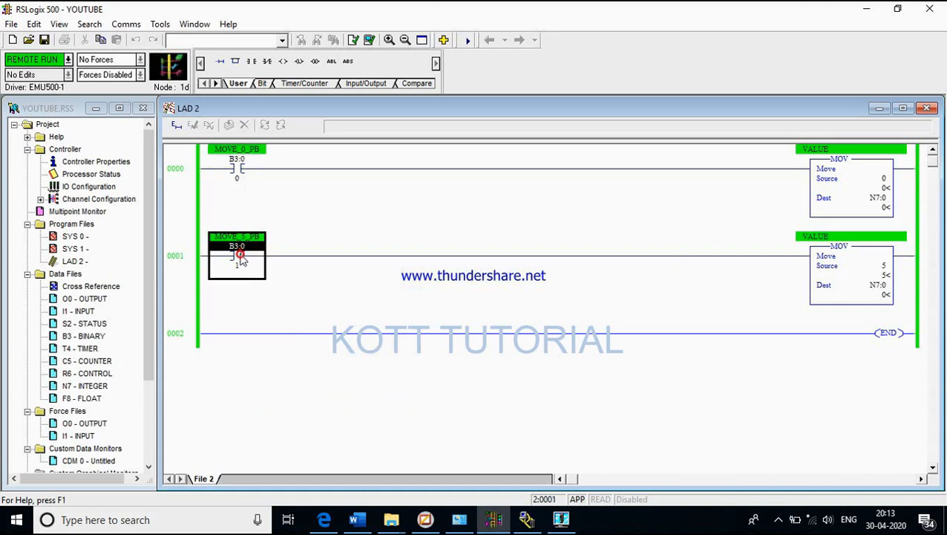
click(308, 496)
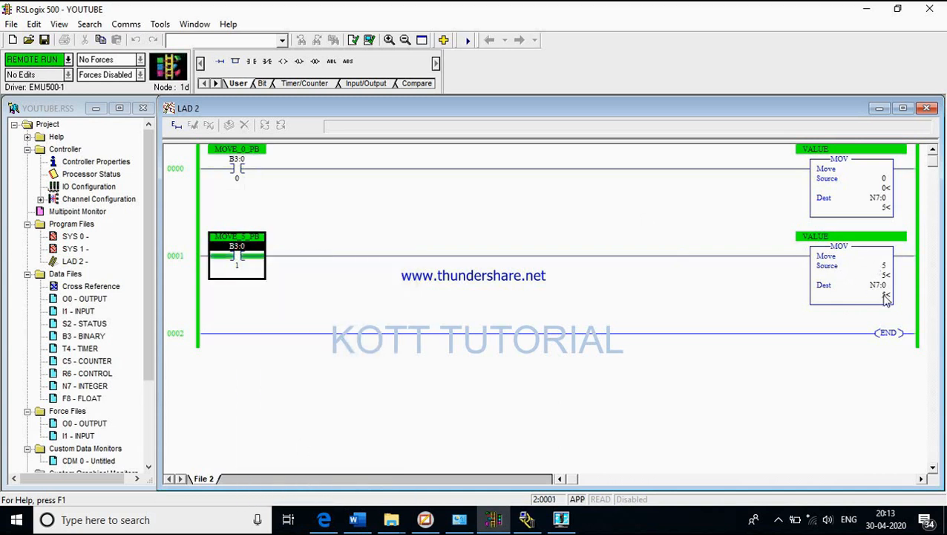
right_click(241, 256)
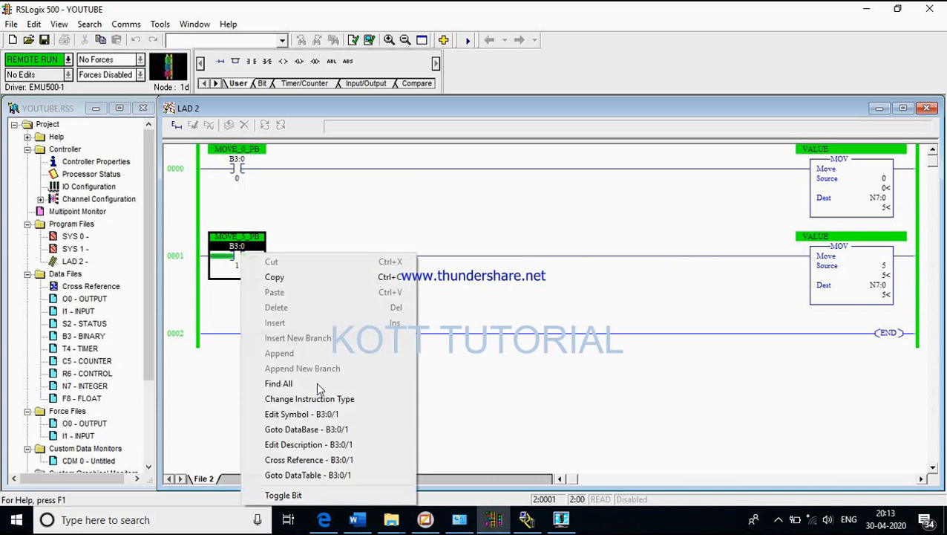
click(345, 494)
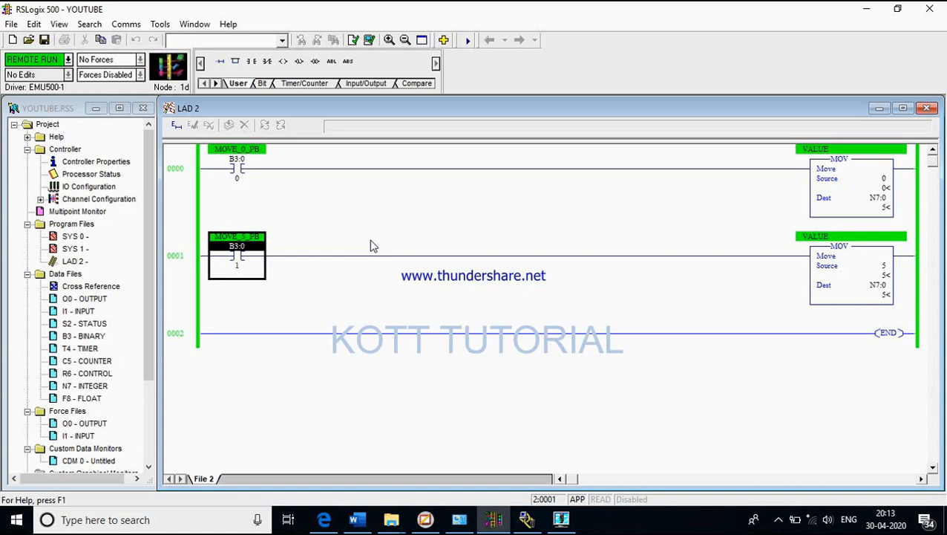
Step: Switch to FactoryTalk View Studio and start a new Machine Edition application, closing the open Training application
click(173, 521)
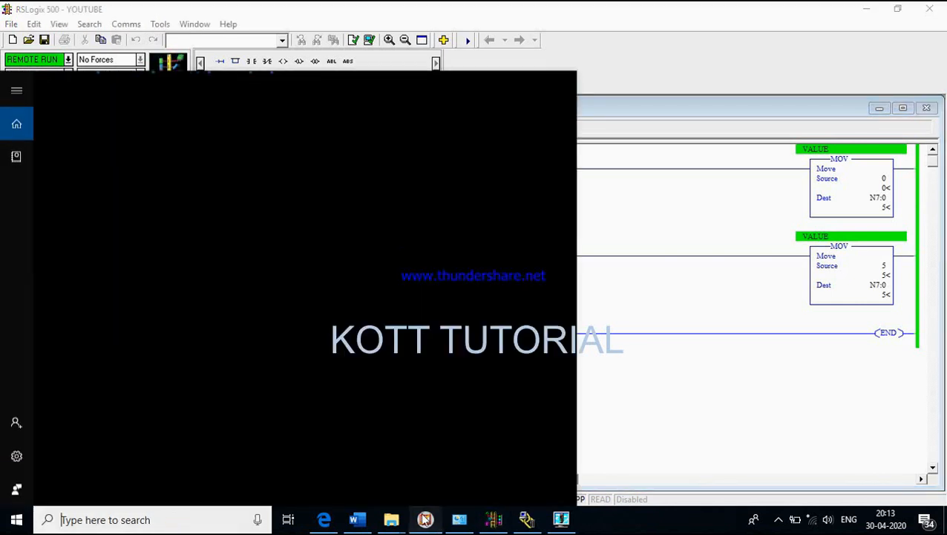
click(425, 518)
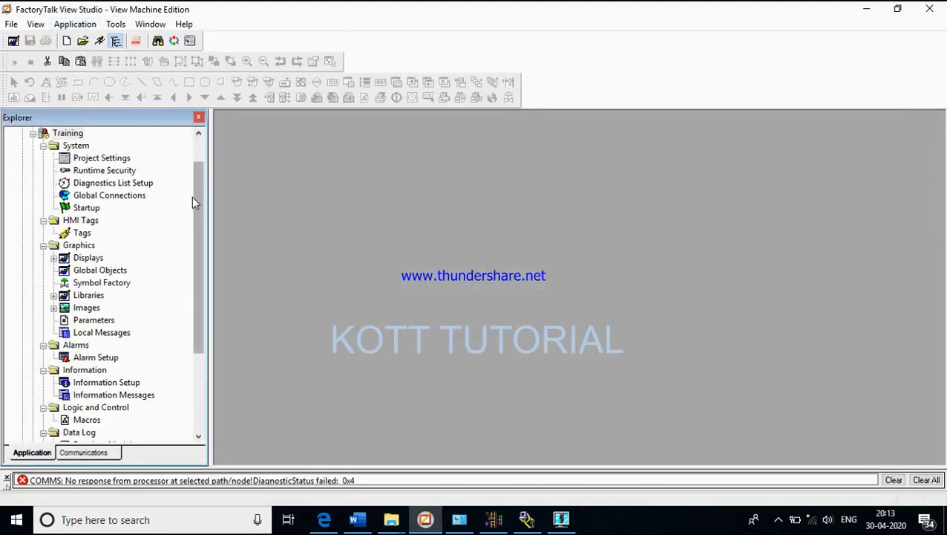
drag(200, 199, 200, 143)
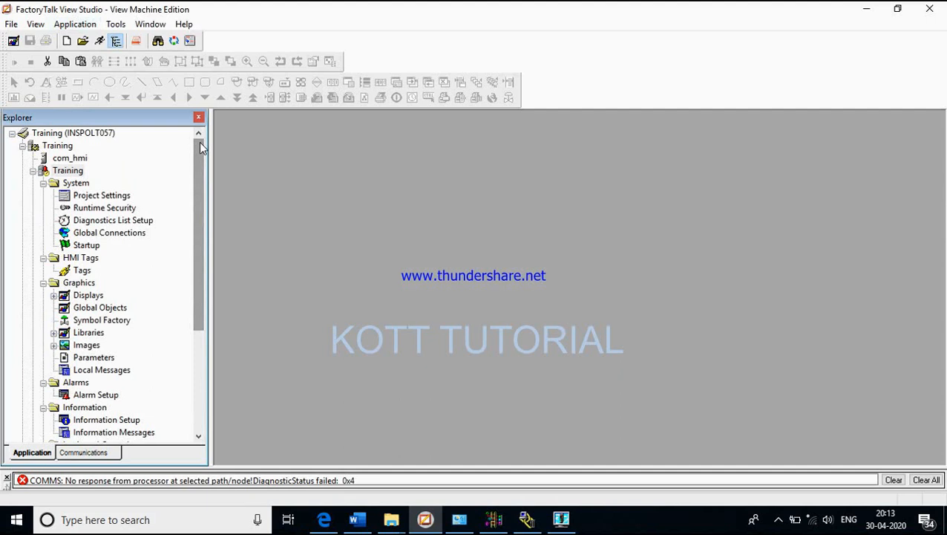
click(11, 24)
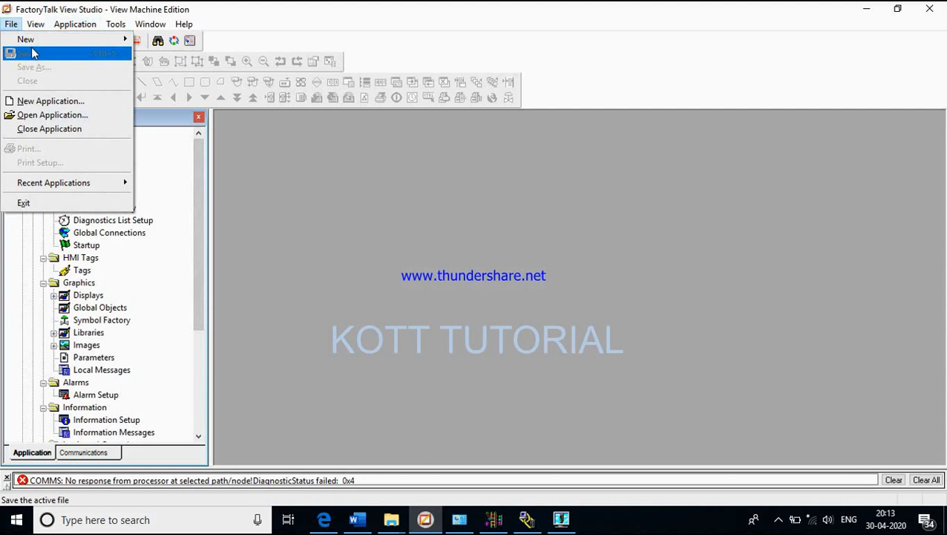
mouse_move(56, 43)
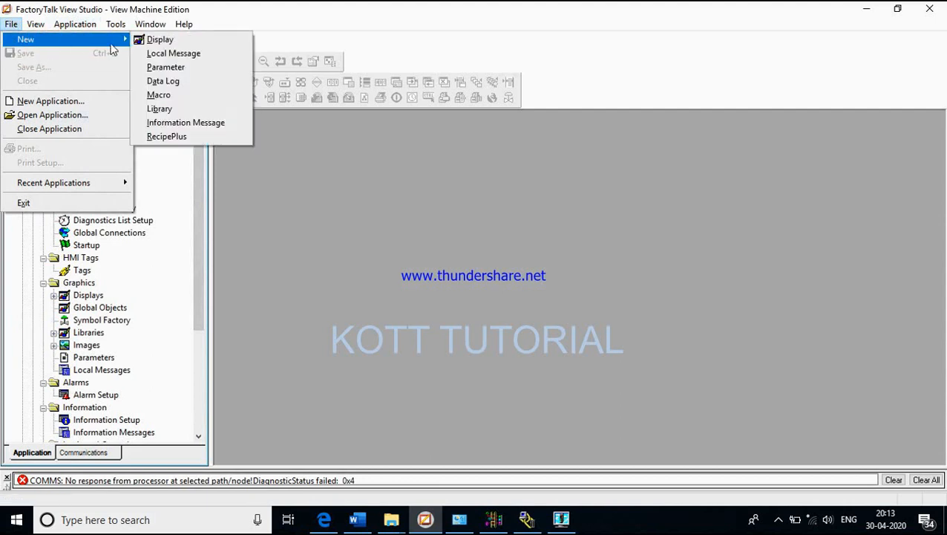
click(251, 3)
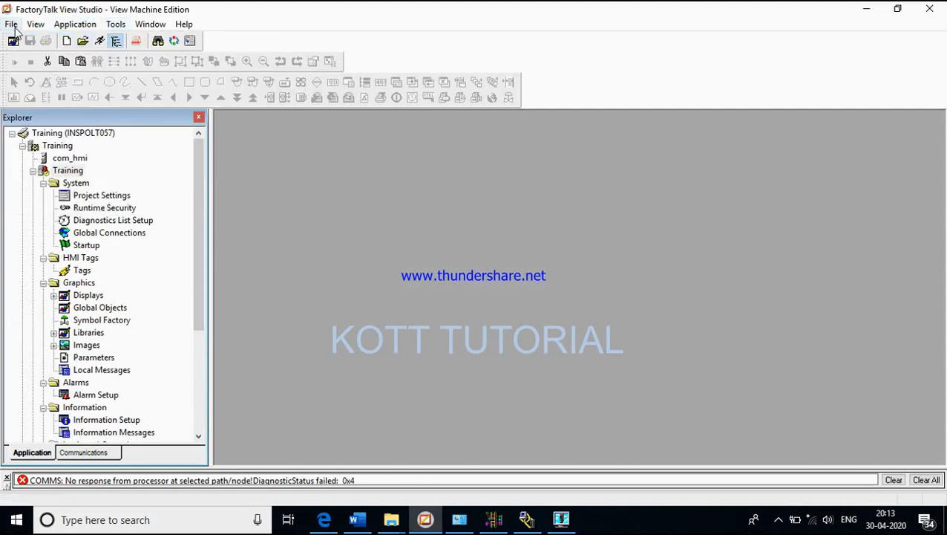
click(14, 26)
mouse_move(41, 44)
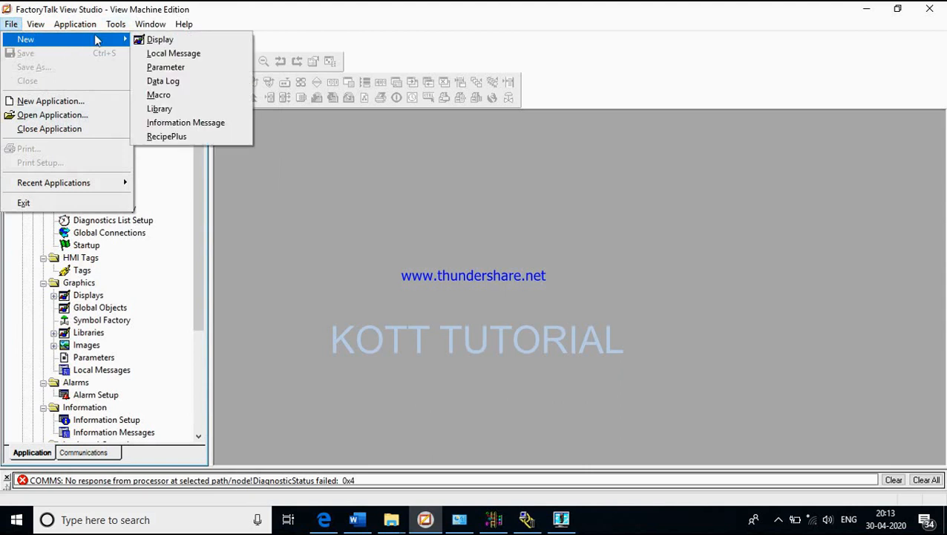
click(89, 101)
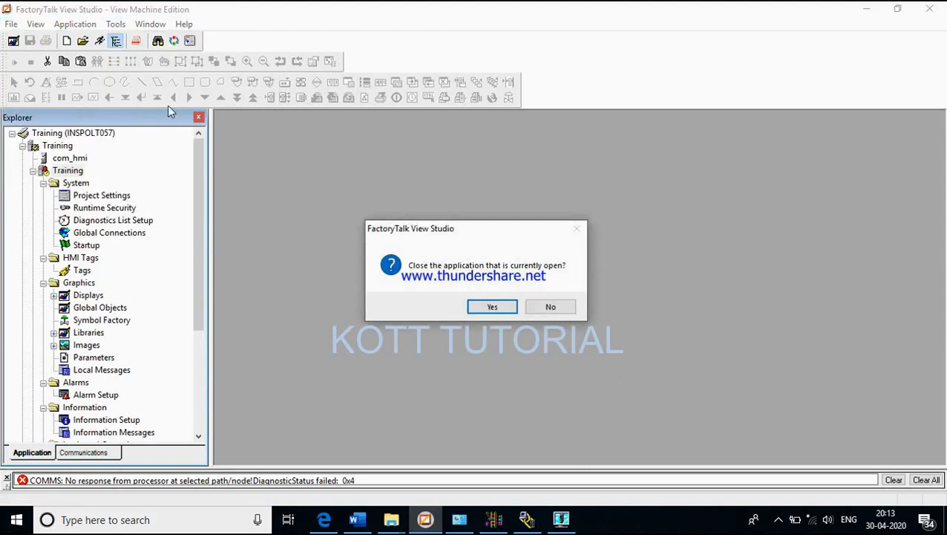
click(492, 307)
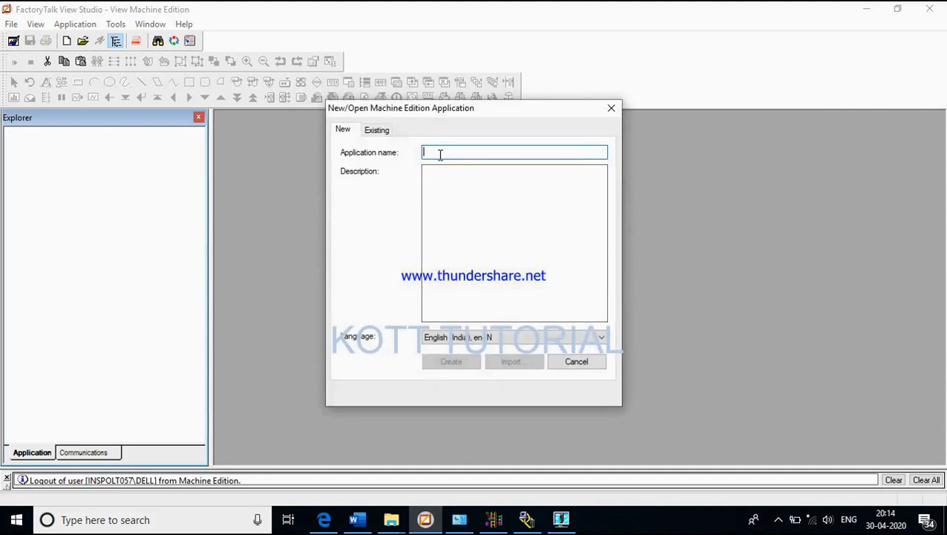
Step: Name the new application Youtube_HMI and create it with the default language
text(You)
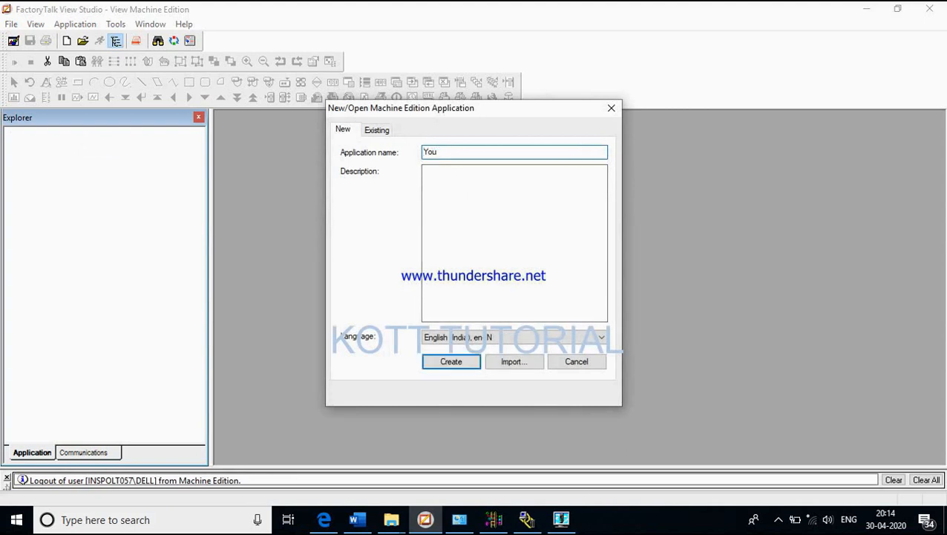
text(tube_HMI)
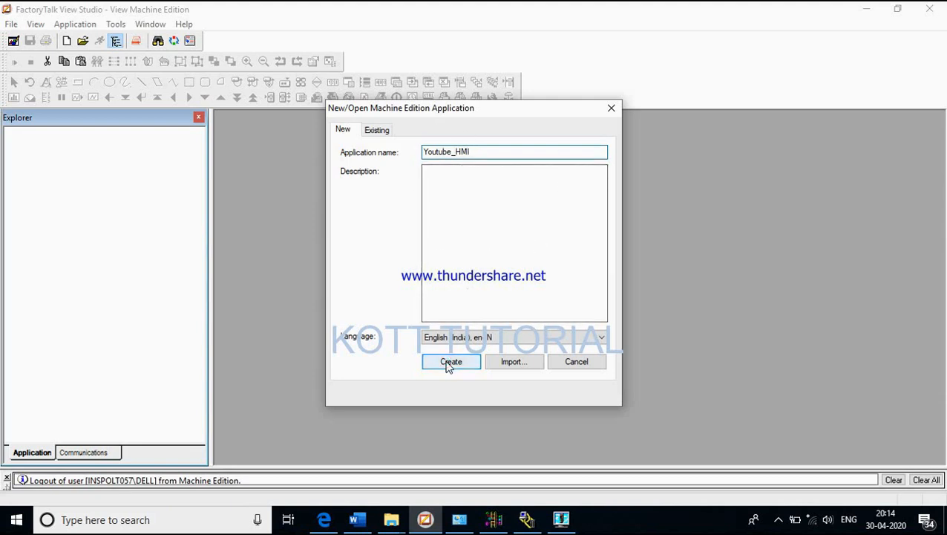
click(450, 362)
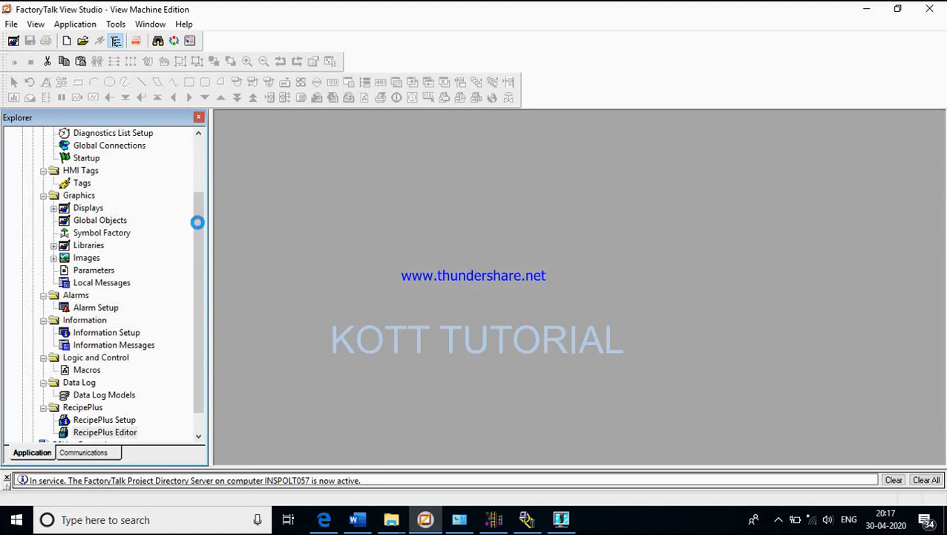
Step: Expand the graphic displays of Youtube_HMI and open the MAIN display
scroll(197, 222, down, 2)
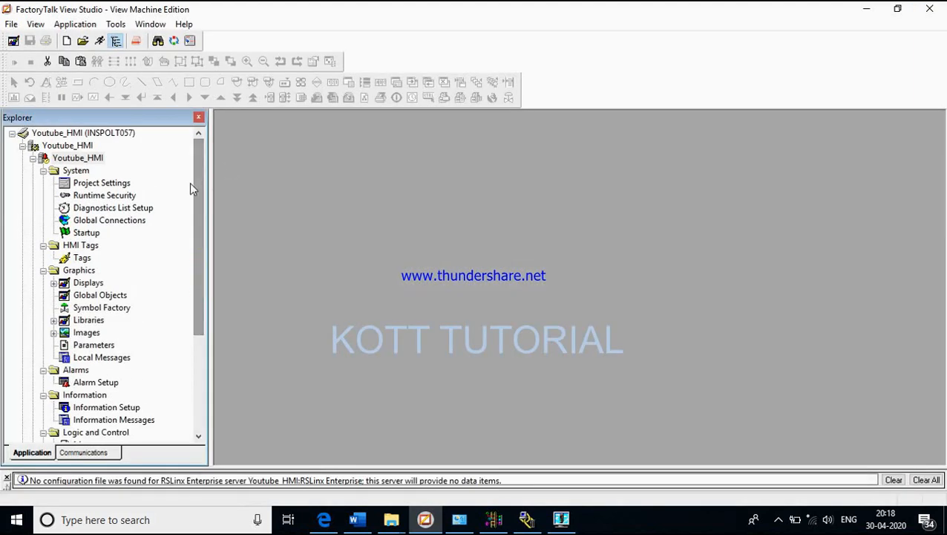
drag(199, 202, 199, 179)
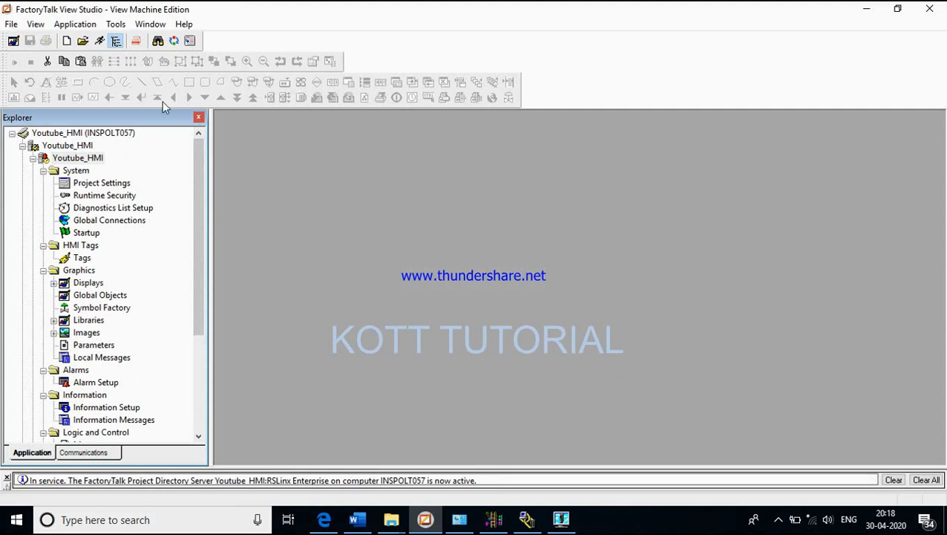
mouse_move(198, 158)
mouse_down()
mouse_move(199, 275)
mouse_move(183, 161)
mouse_move(212, 197)
mouse_move(201, 266)
mouse_move(197, 141)
mouse_up()
click(54, 283)
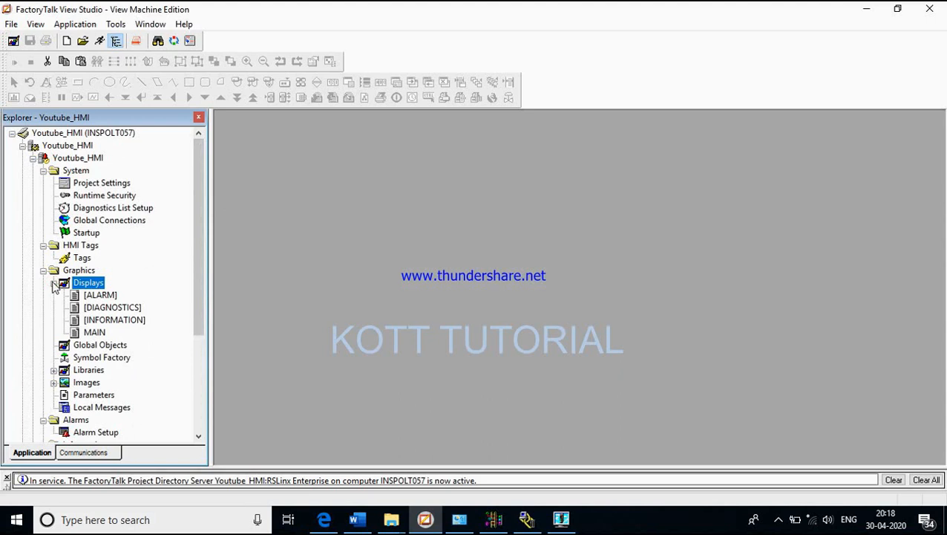
double_click(94, 332)
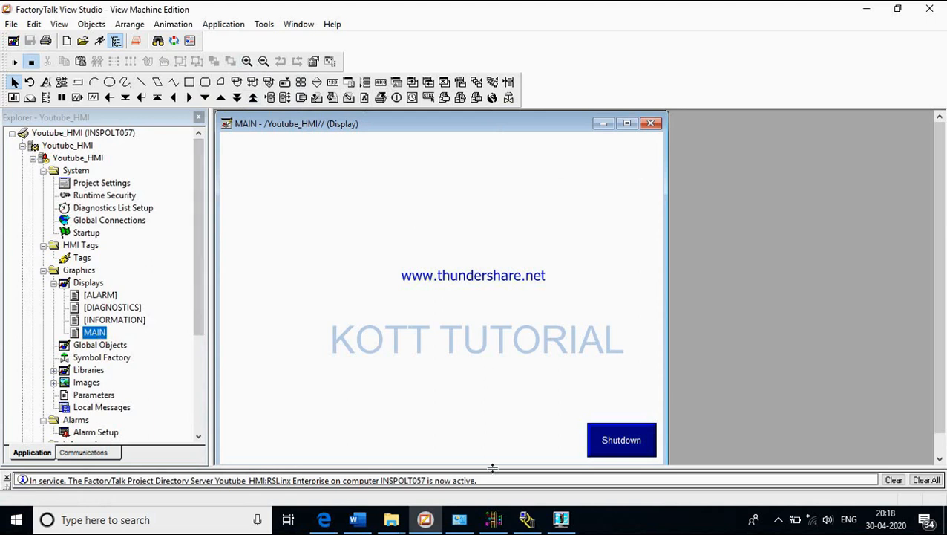
Step: Review the ladder rungs in RSLogix 500 against the MAIN display, then minimize RSLogix 500 to return to FactoryTalk View Studio
click(493, 518)
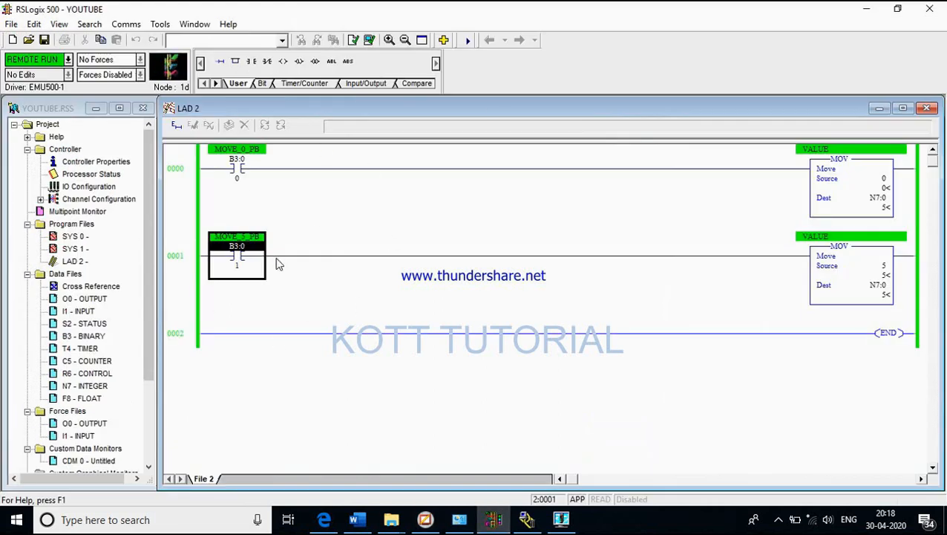
click(434, 521)
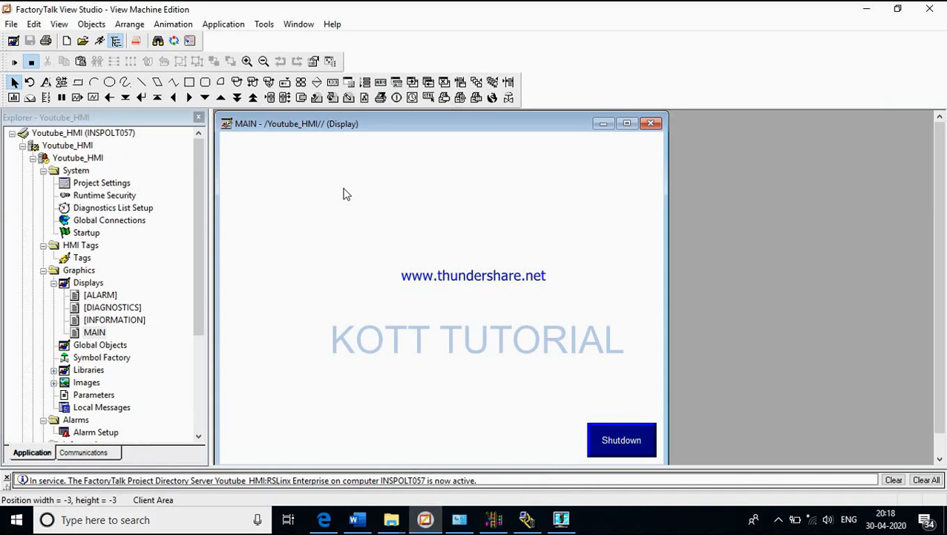
click(493, 519)
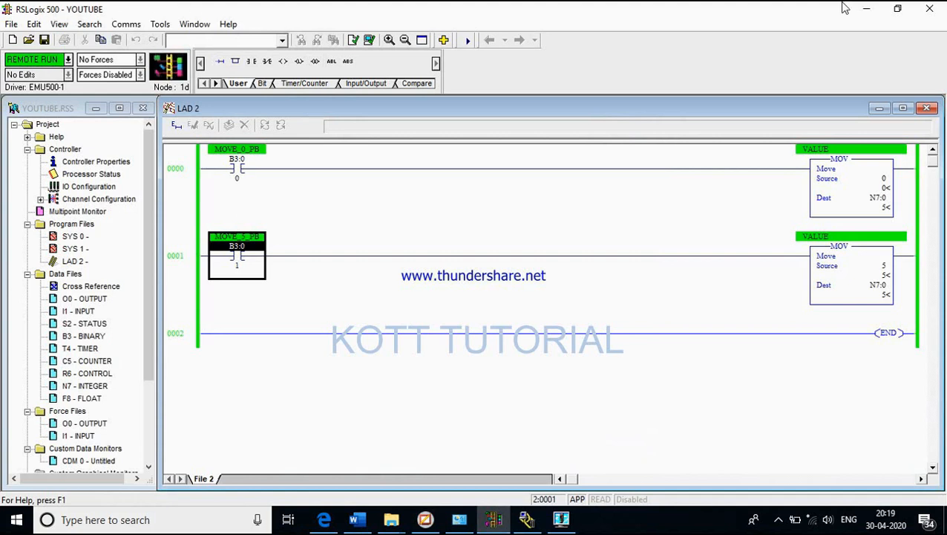
click(867, 9)
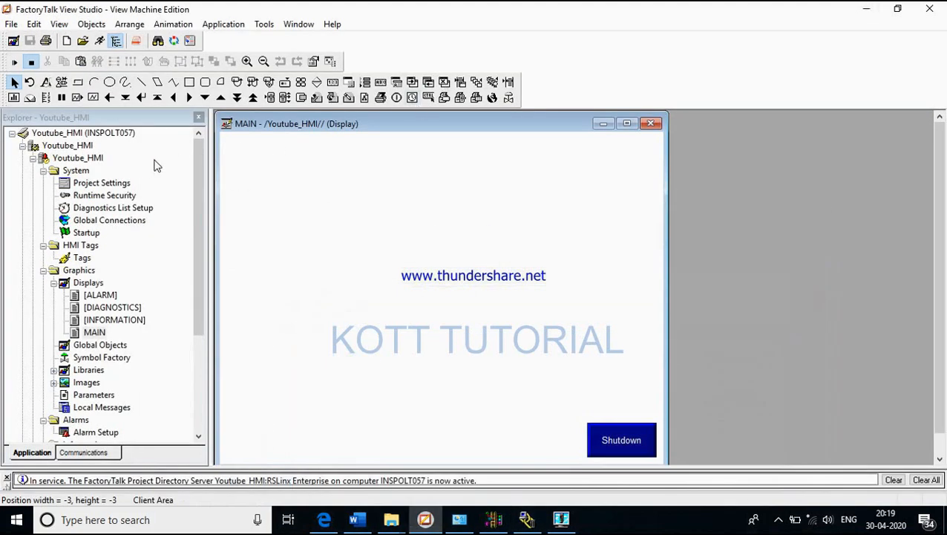
Step: Open the HMI Tags editor of Youtube_HMI and reposition its window over the MAIN display
click(199, 188)
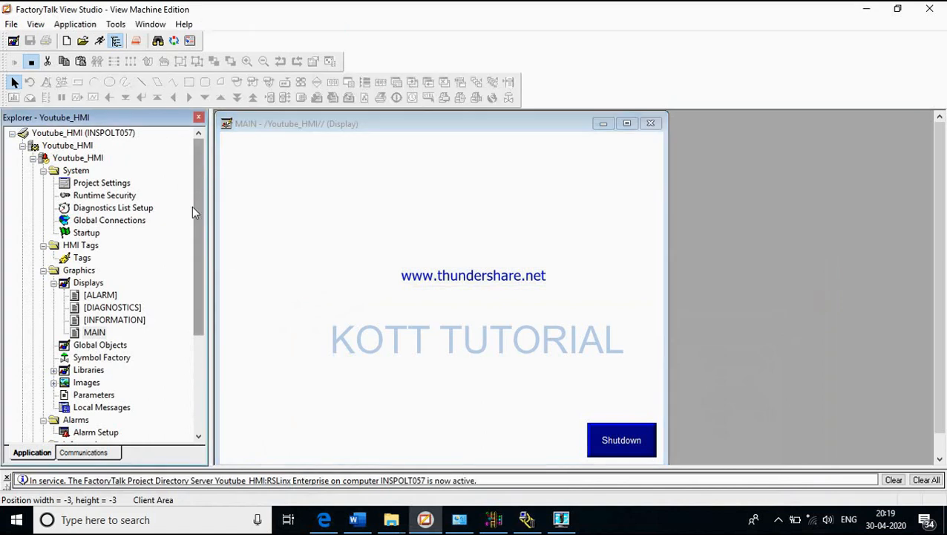
click(82, 259)
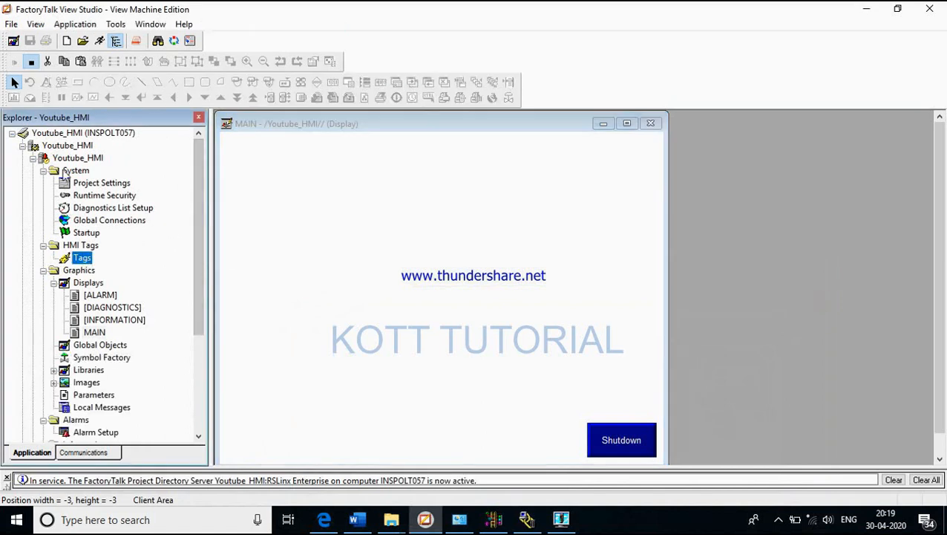
double_click(82, 258)
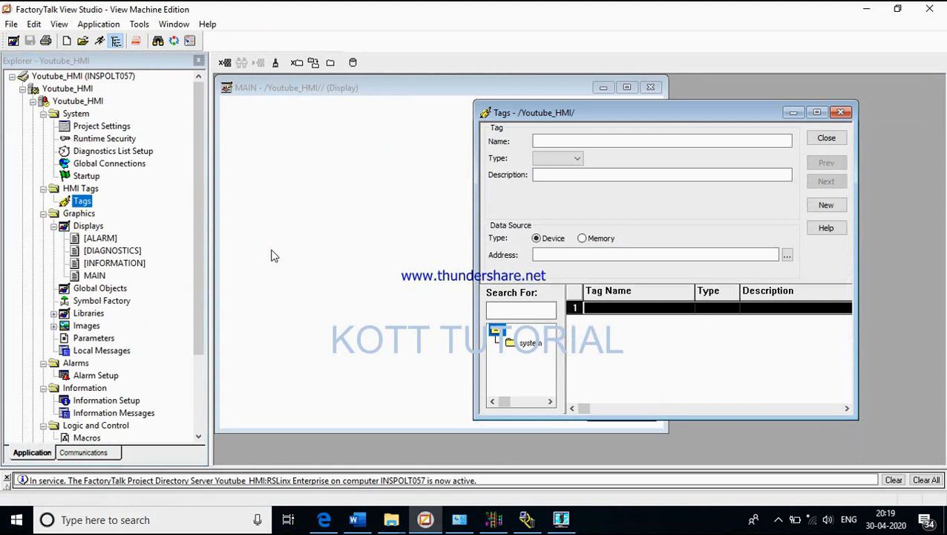
drag(515, 116, 432, 116)
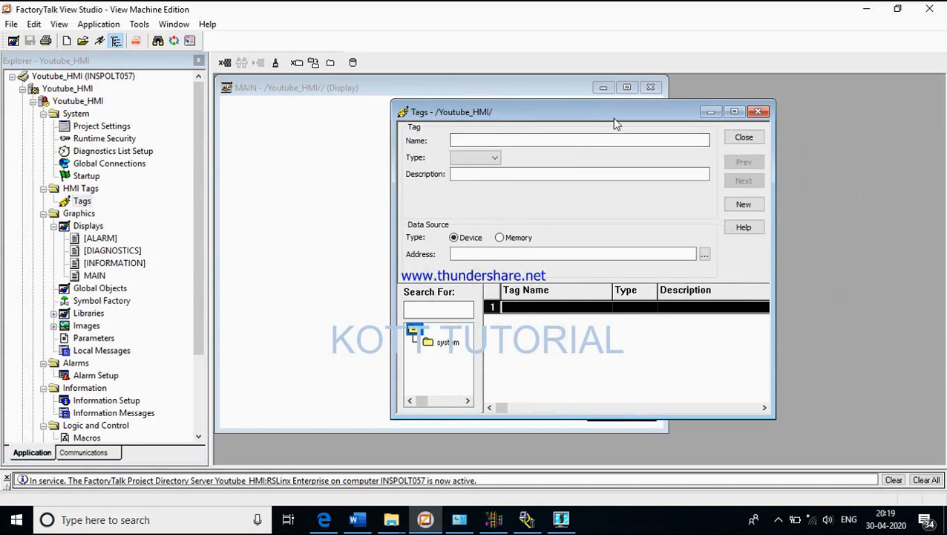
Step: Maximize the HMI Tags editor window of Youtube_HMI
click(734, 111)
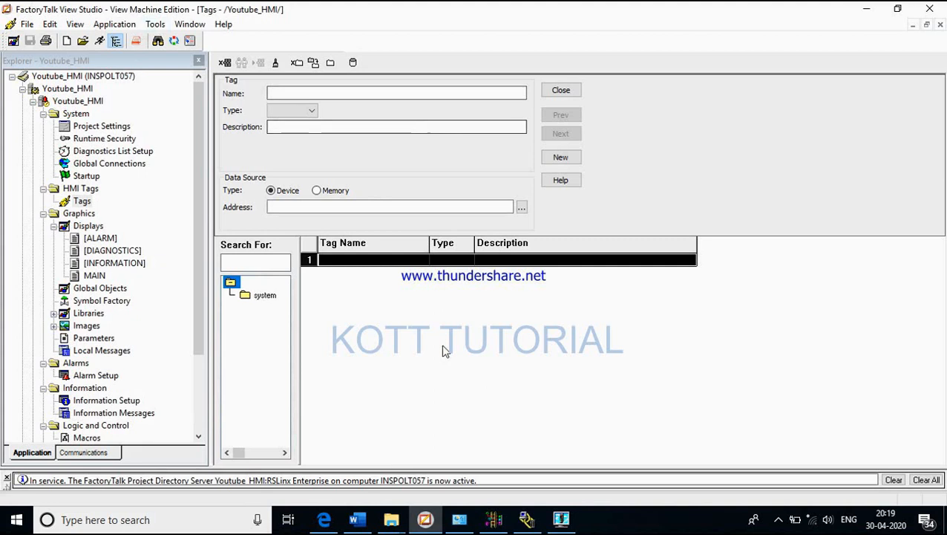
click(527, 521)
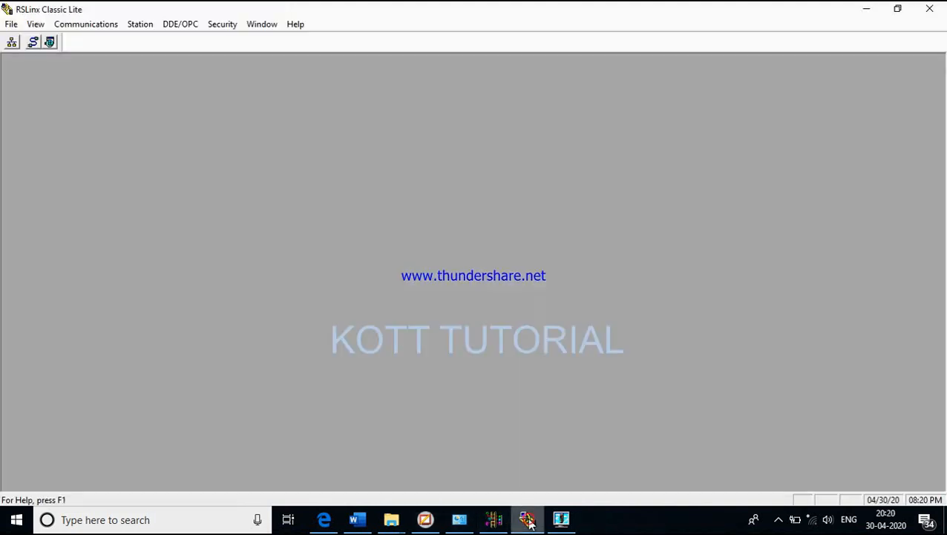
click(855, 8)
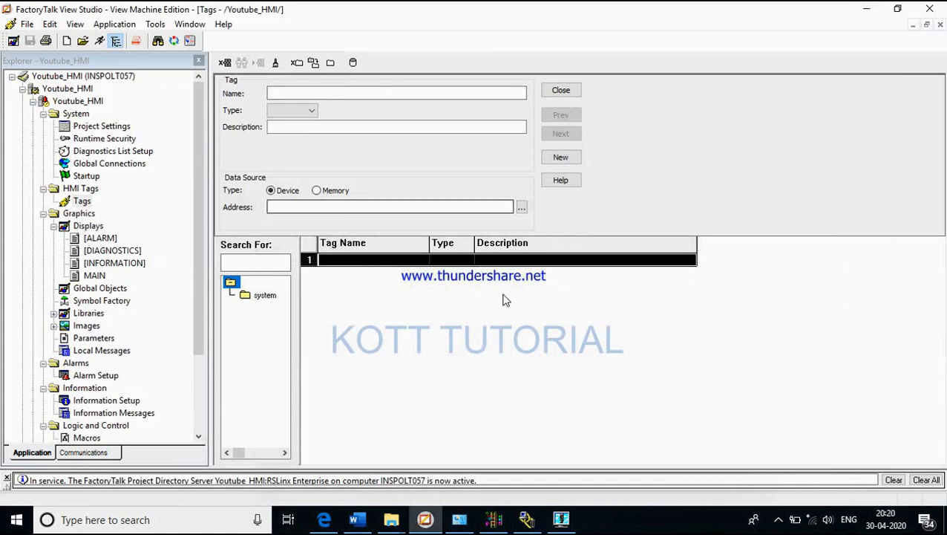
Step: Switch to RSLinx Classic, open RSWho and select the SLC-5/05 station 01 under the EMU500-1, DH-485 driver
click(527, 519)
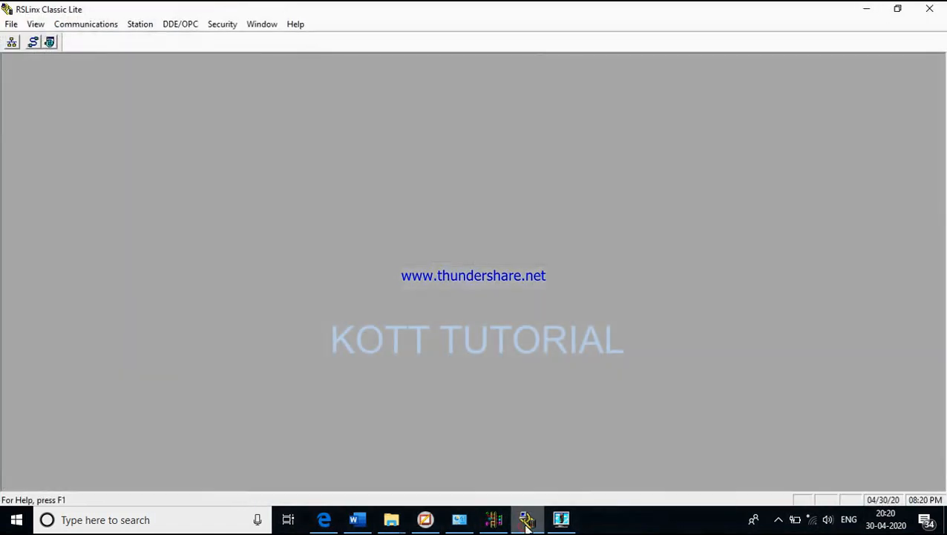
click(85, 26)
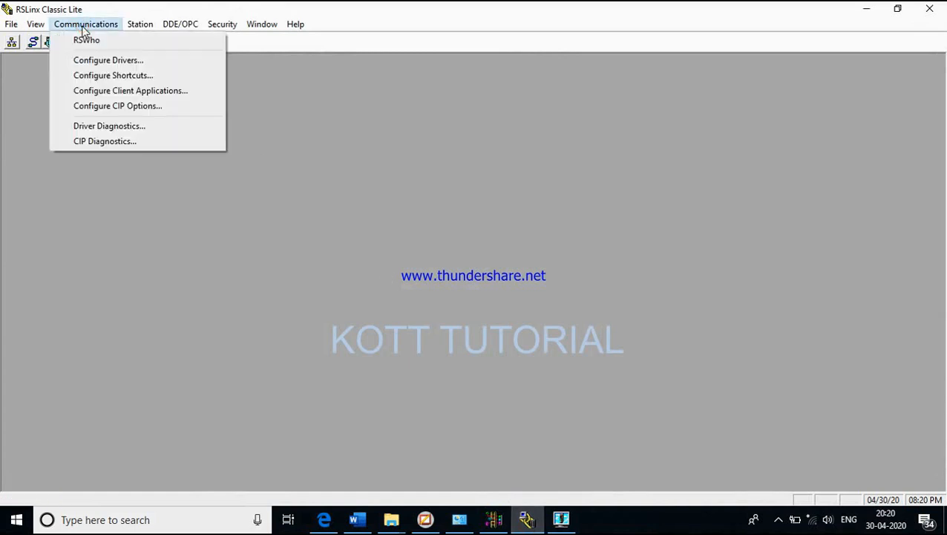
click(125, 8)
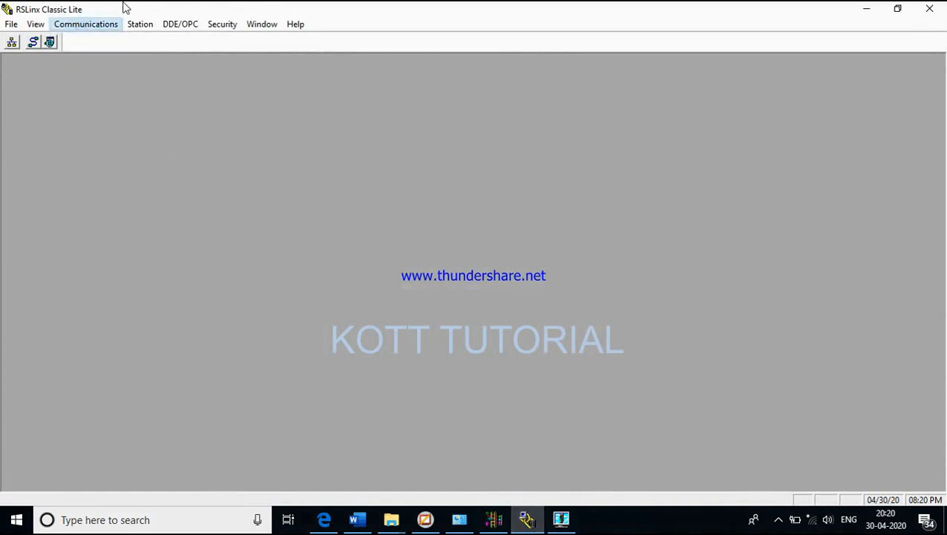
click(12, 43)
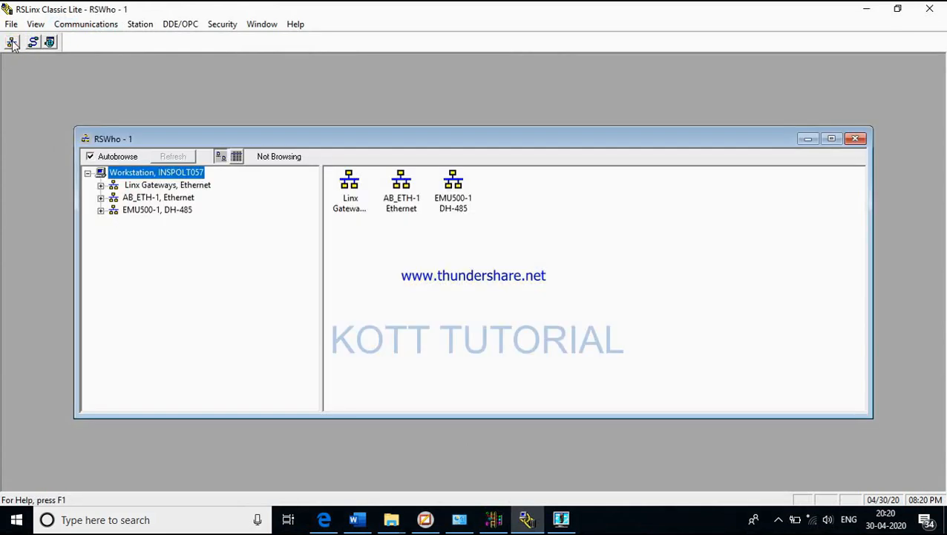
double_click(113, 211)
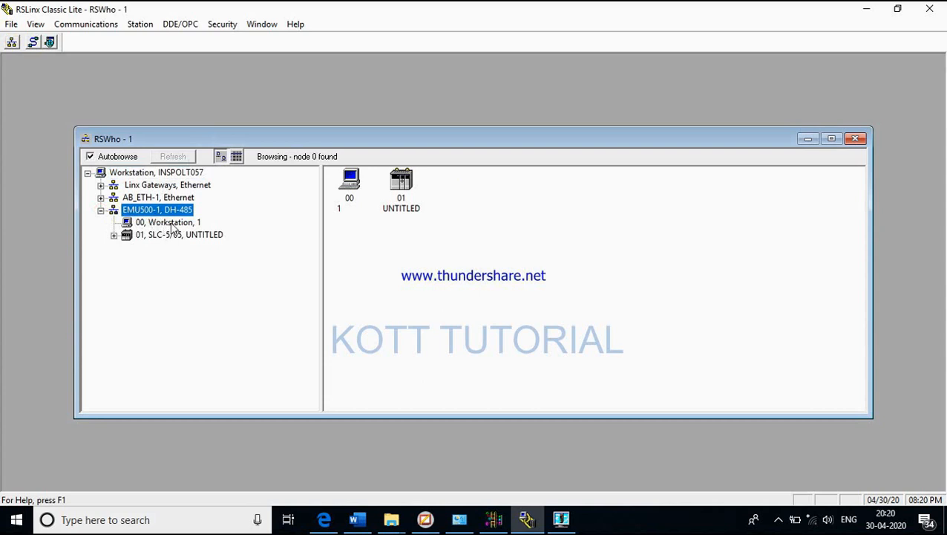
click(165, 236)
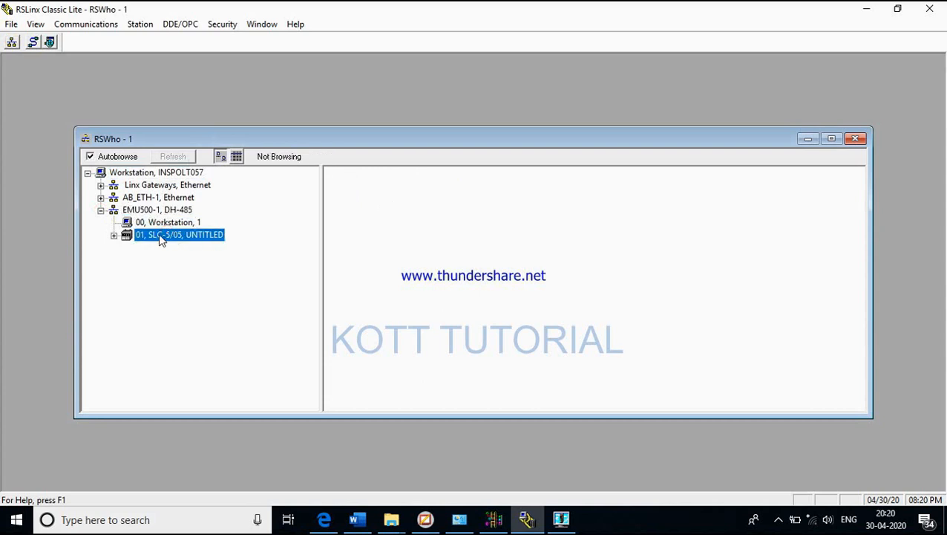
click(156, 211)
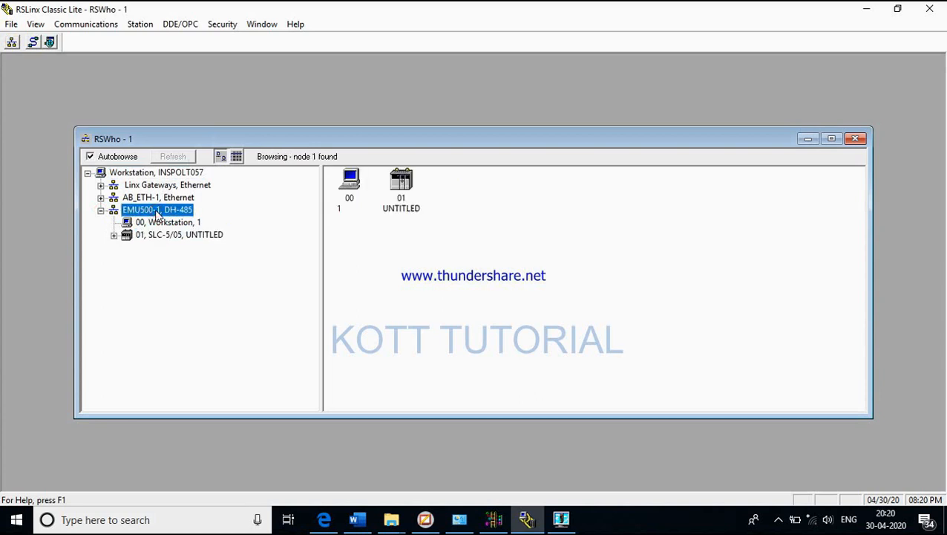
click(407, 203)
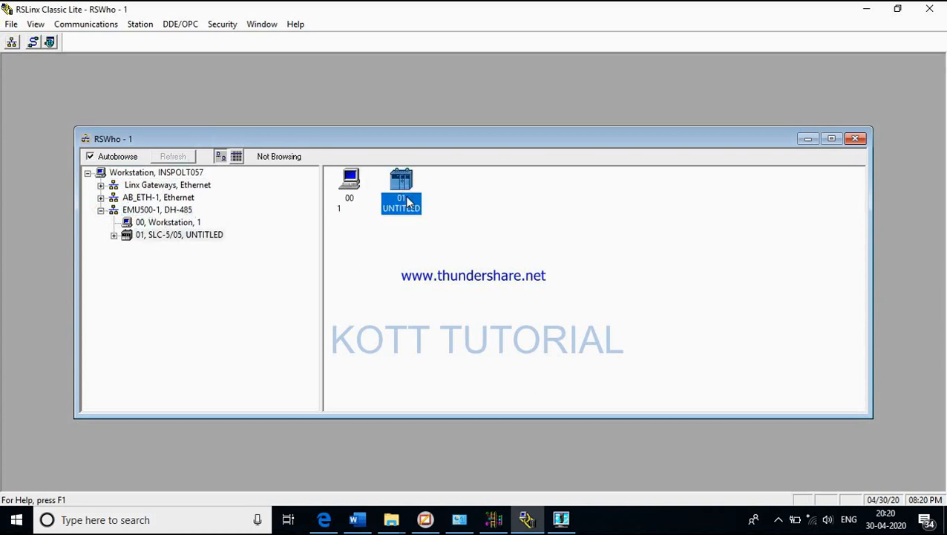
Step: Configure a new DDE/OPC topic named YOUTUBE_2 for the SLC-5/05 station 01 and accept the topic update
right_click(408, 202)
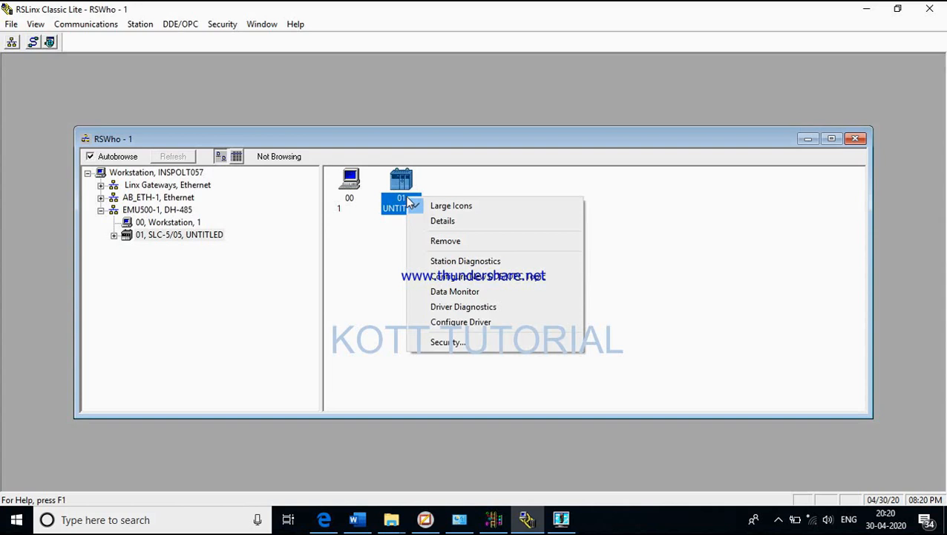
click(528, 278)
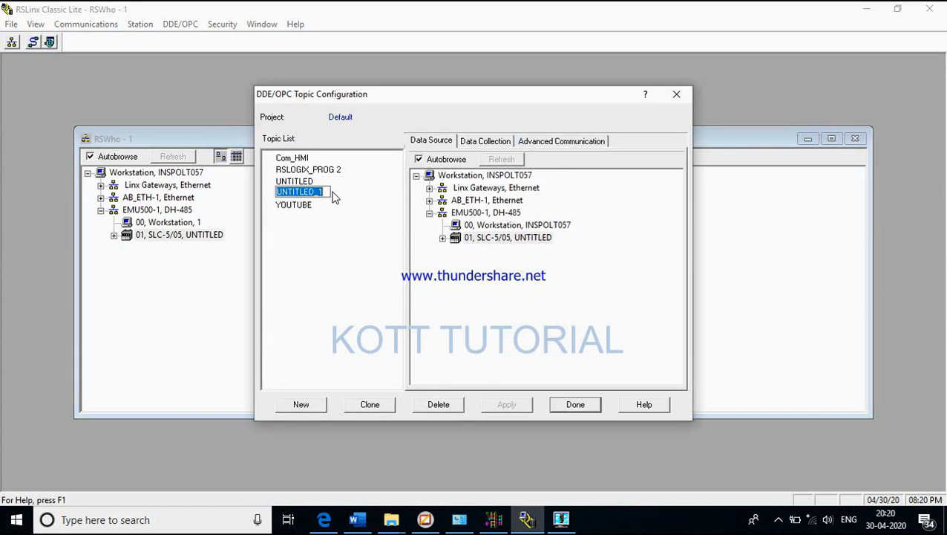
text(Y)
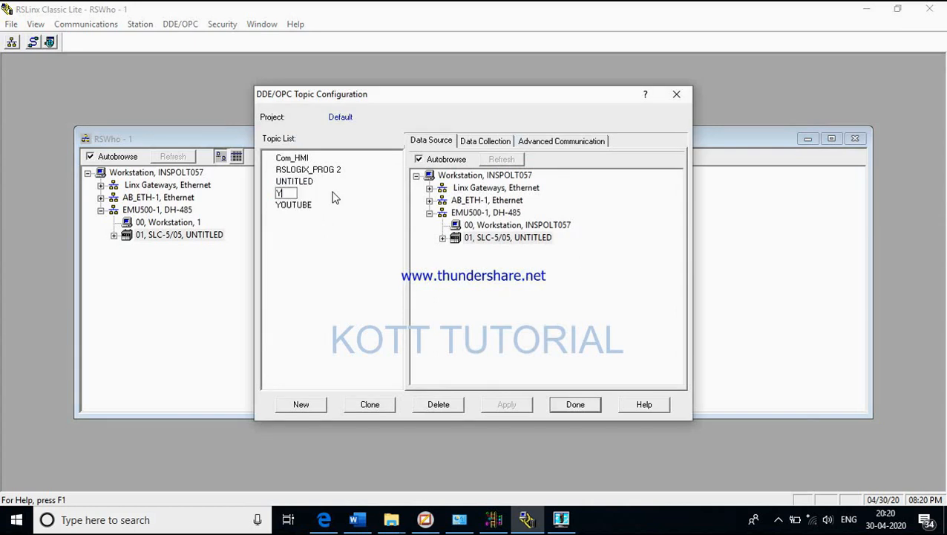
text(OUTUBE_2)
key(Return)
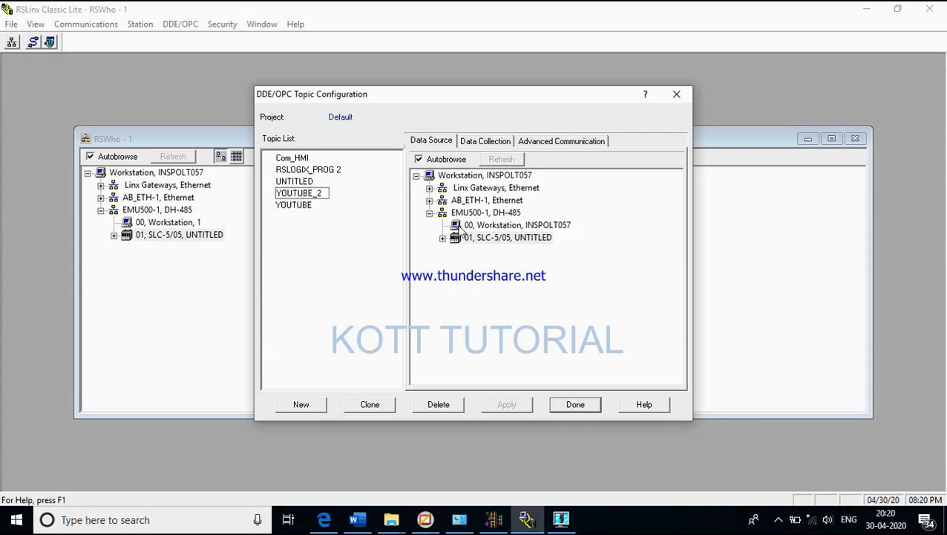
click(568, 410)
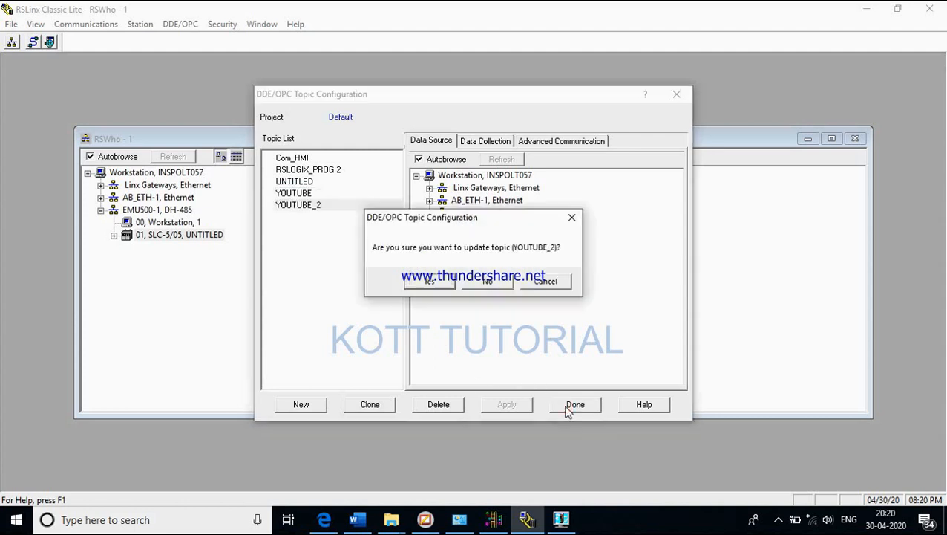
click(445, 283)
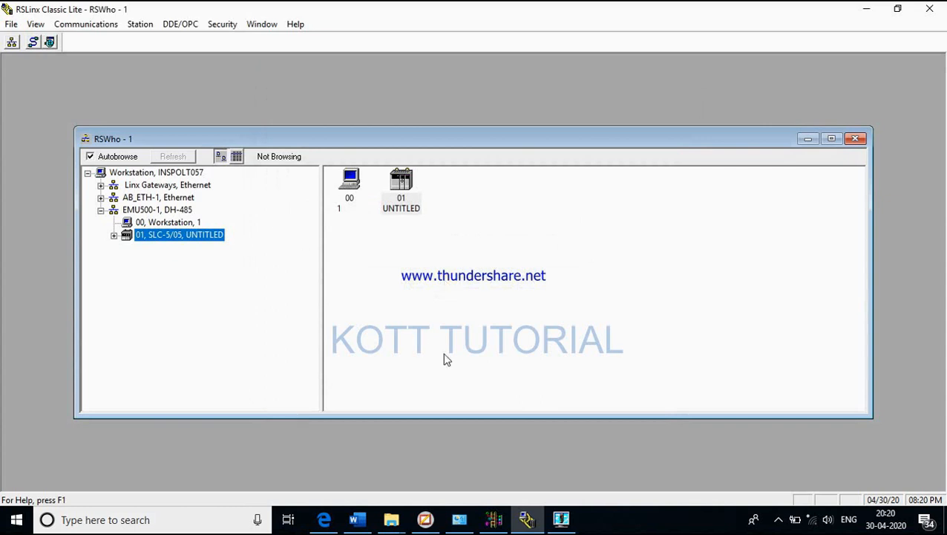
Step: Return to FactoryTalk View Studio and examine the server options of Youtube_HMI and the RSLinx Enterprise entry in the application tree
click(426, 519)
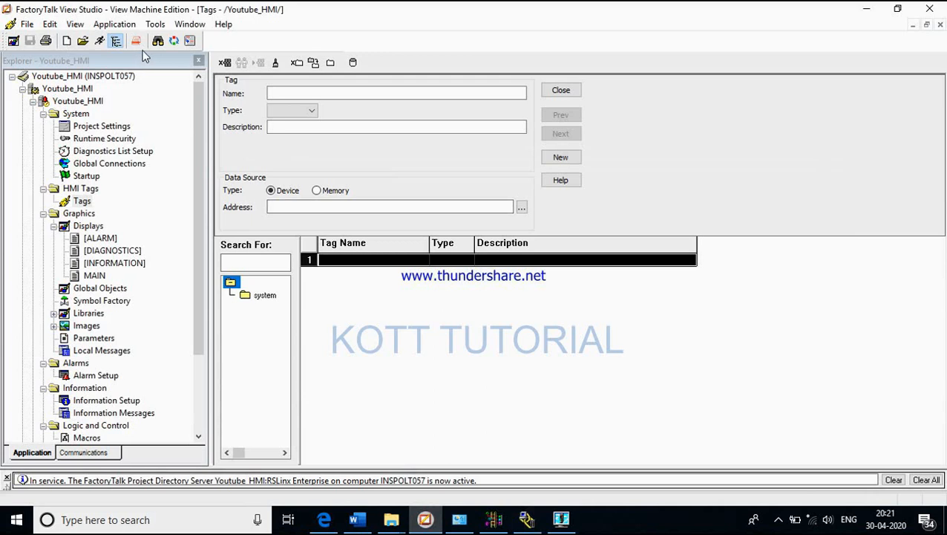
click(50, 78)
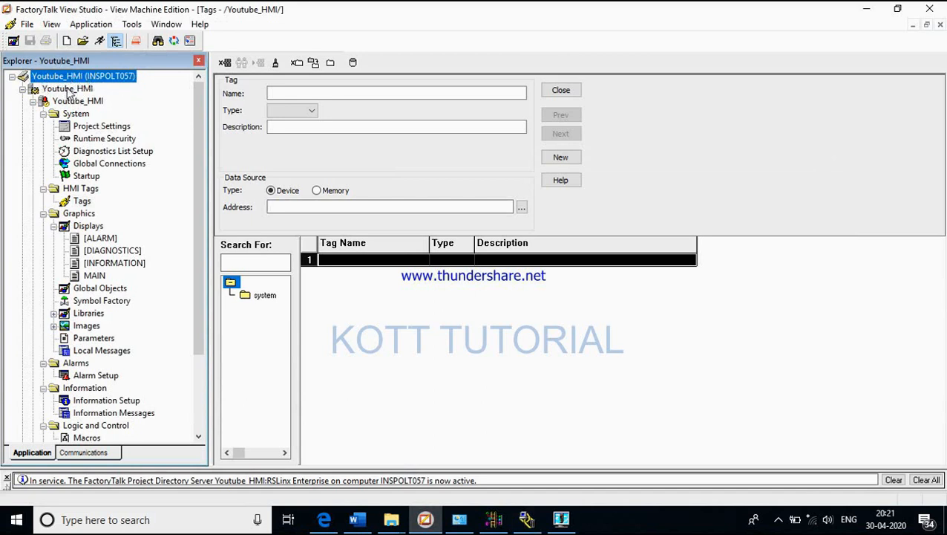
click(68, 89)
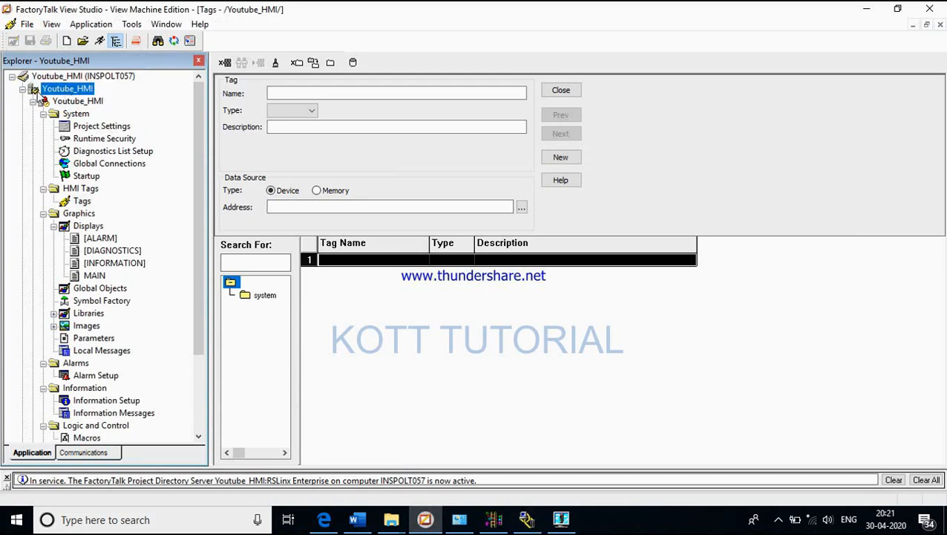
right_click(64, 90)
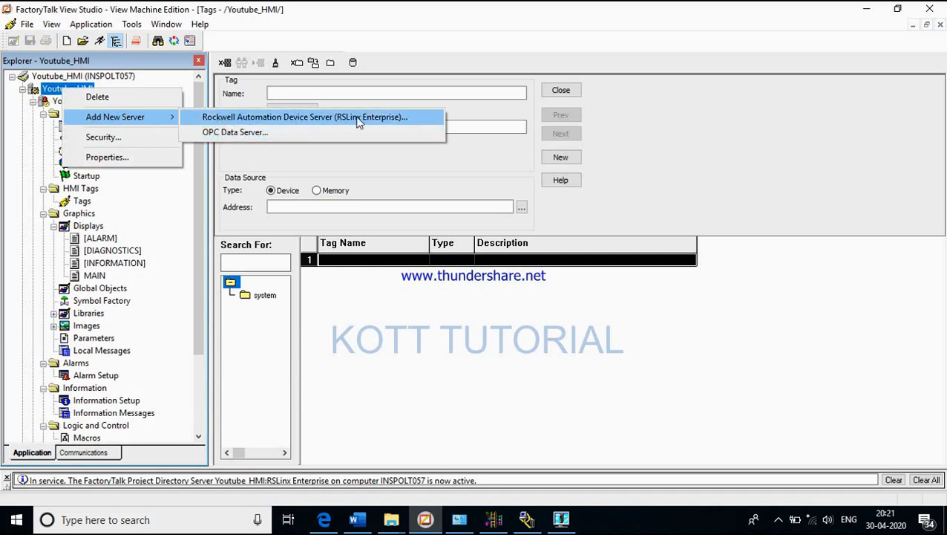
click(195, 218)
scroll(195, 216, down, 3)
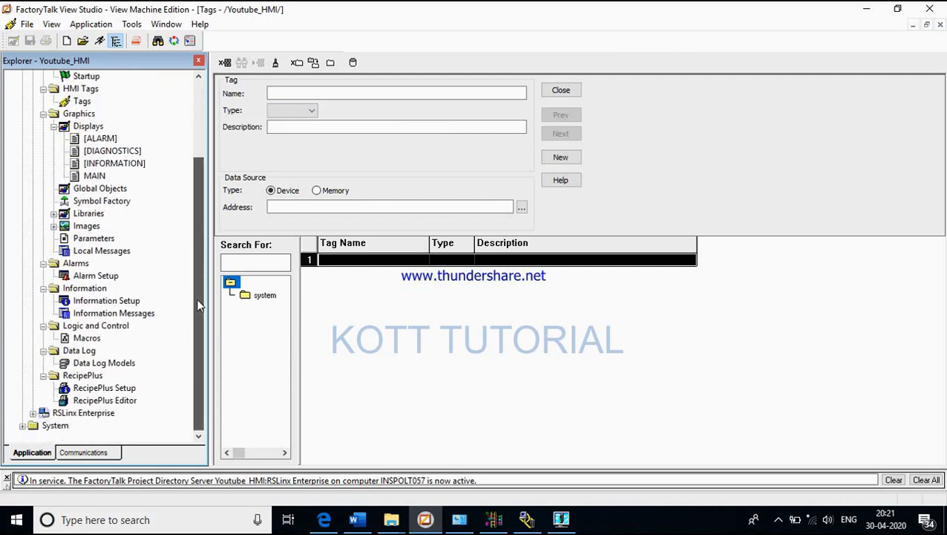
double_click(42, 415)
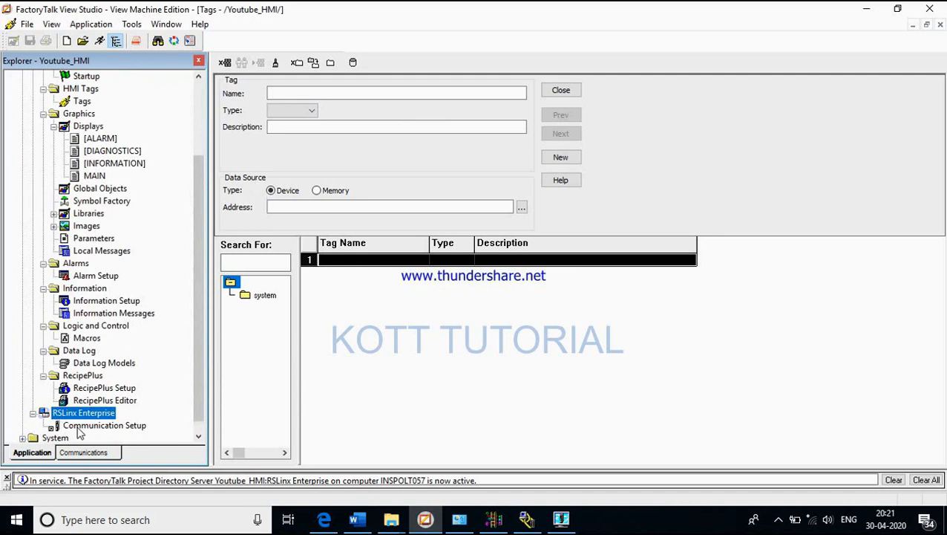
drag(199, 396, 223, 245)
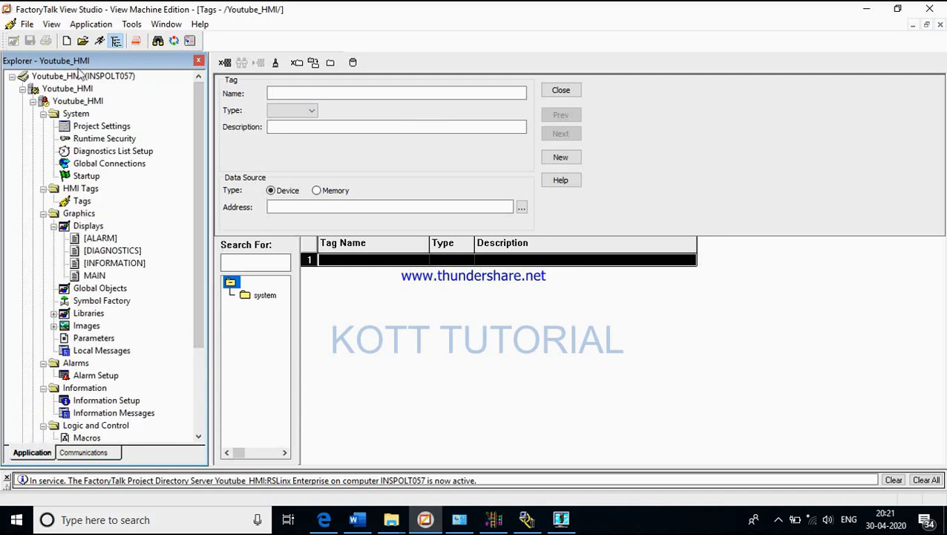
Step: Start a new OPC Data Server for the Youtube_HMI application and name it YOUTUBE_2
click(71, 90)
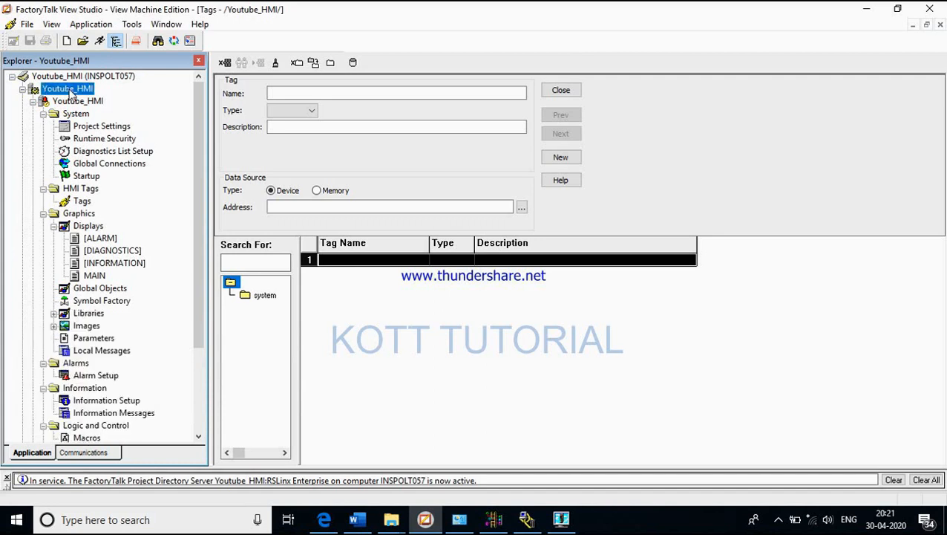
right_click(70, 91)
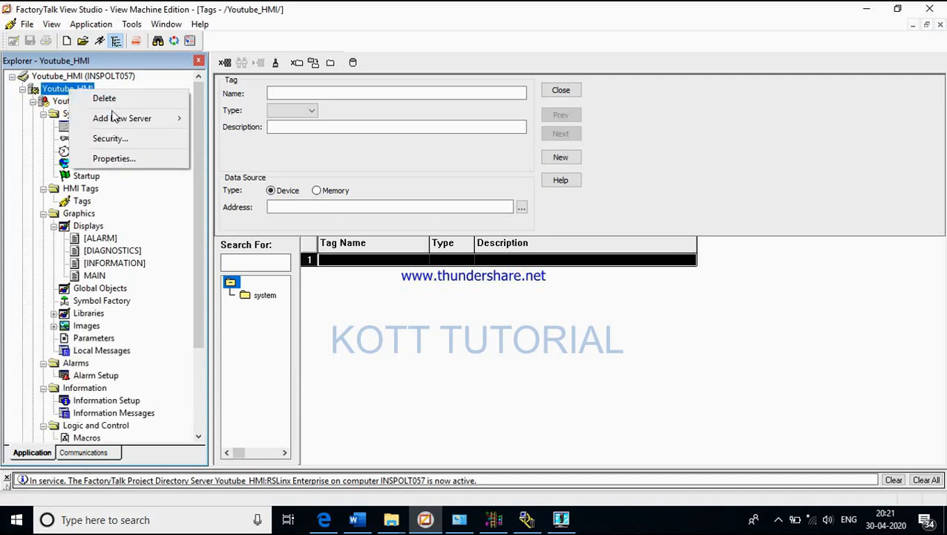
mouse_move(115, 120)
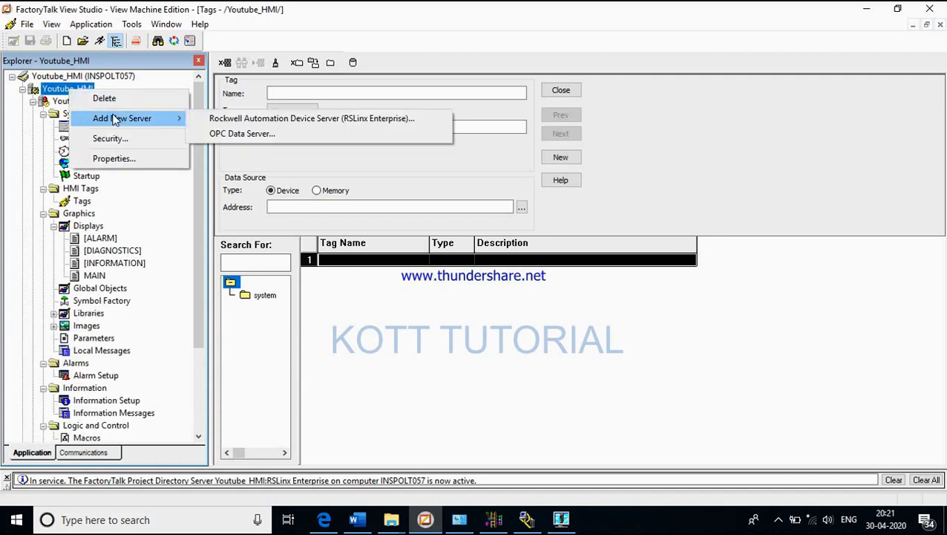
click(213, 136)
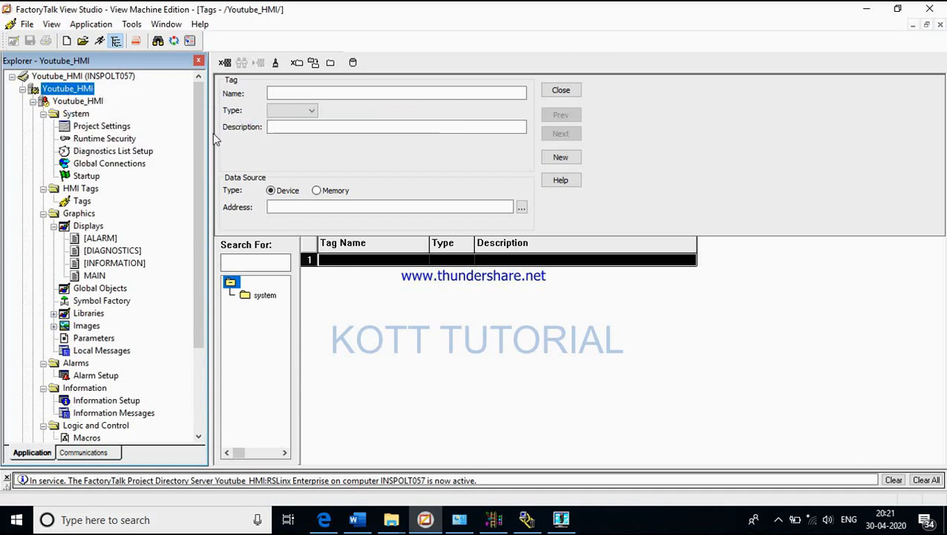
drag(107, 17, 435, 162)
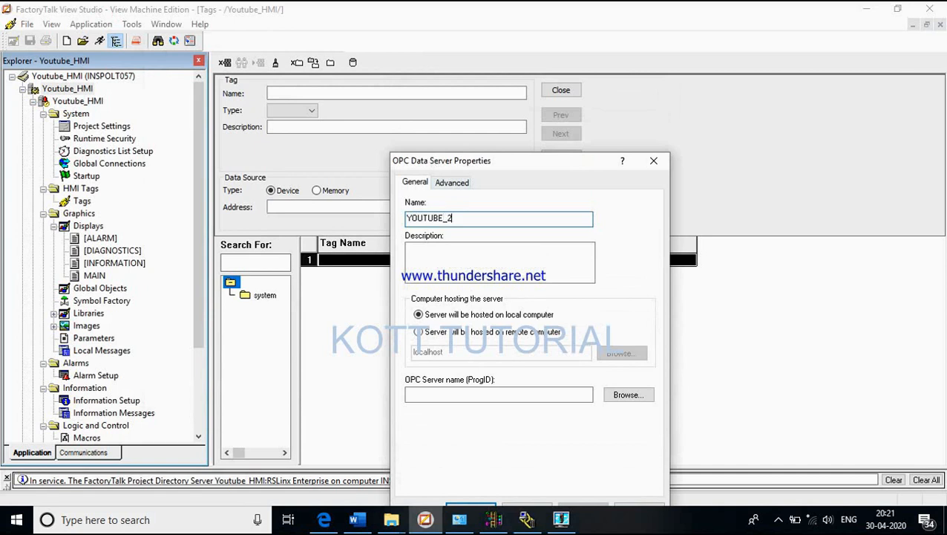
Step: Check the name of the station's topic in the RSLinx Classic DDE/OPC topic list, discarding the newly started topic
click(527, 520)
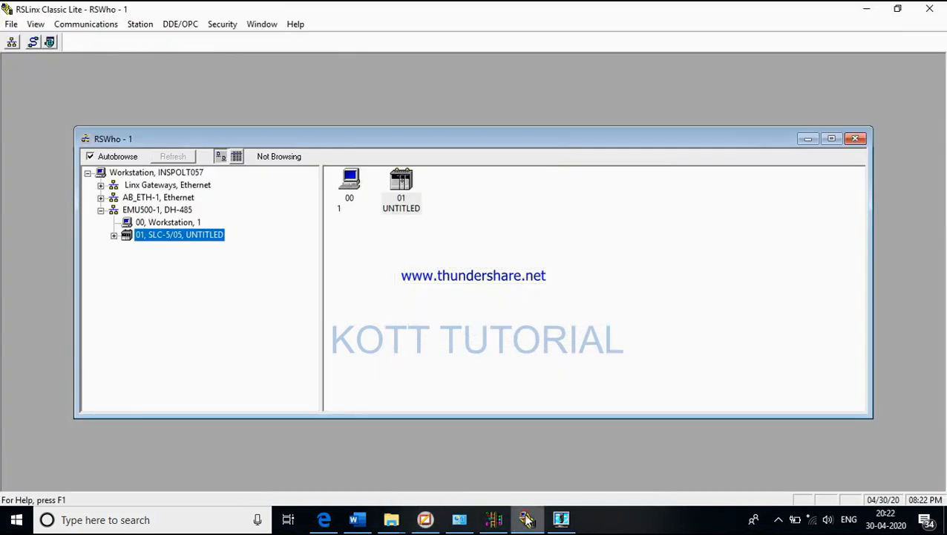
click(407, 192)
right_click(407, 191)
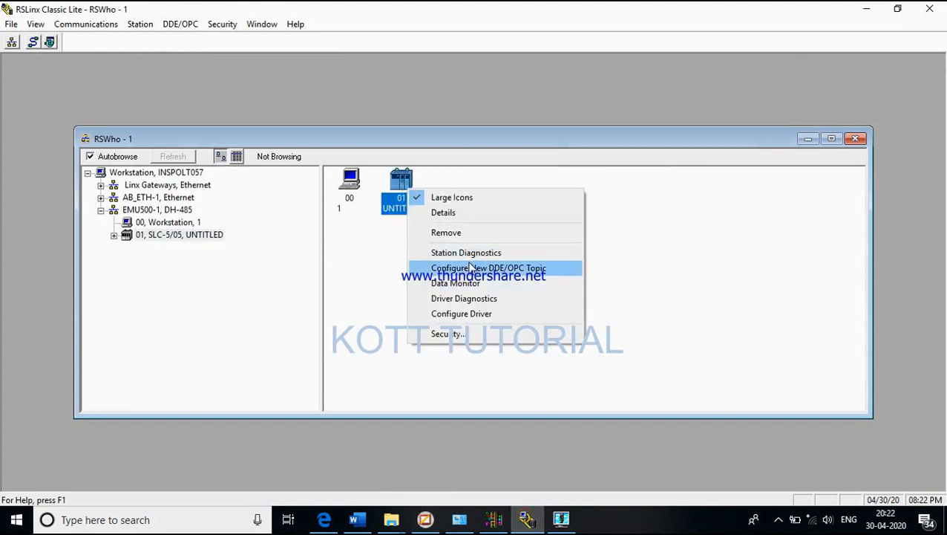
click(472, 269)
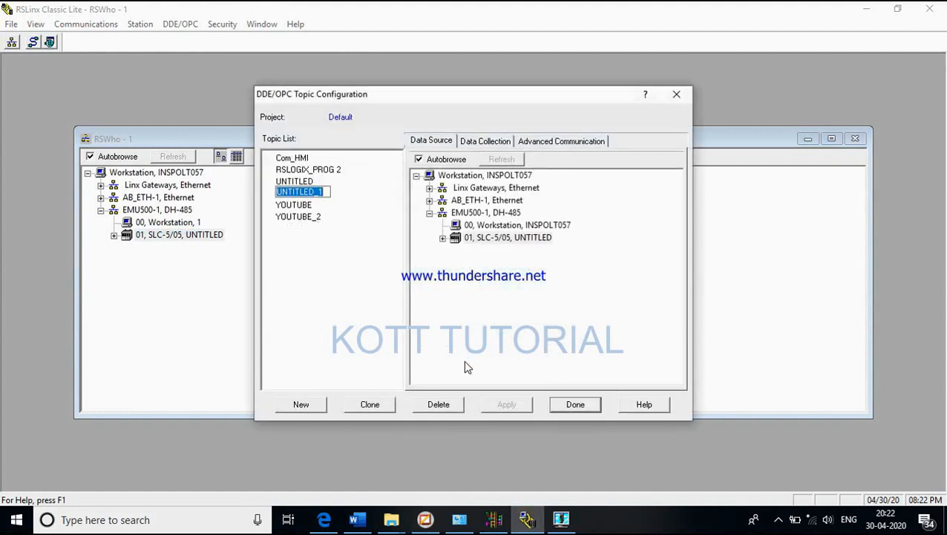
click(675, 98)
click(635, 241)
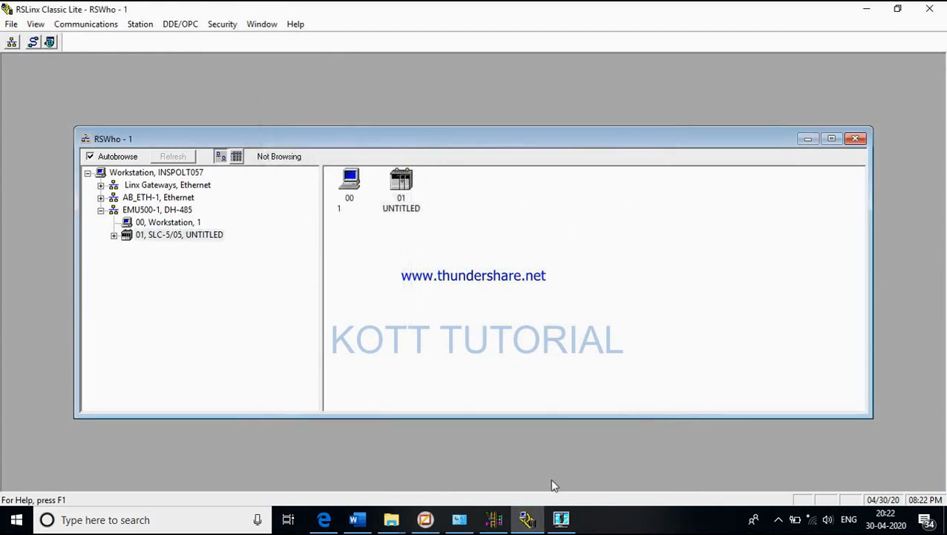
Step: Return to FactoryTalk View Studio, complete the OPC data server name as YOUTUBE_2 and move the properties dialog fully into view
click(426, 519)
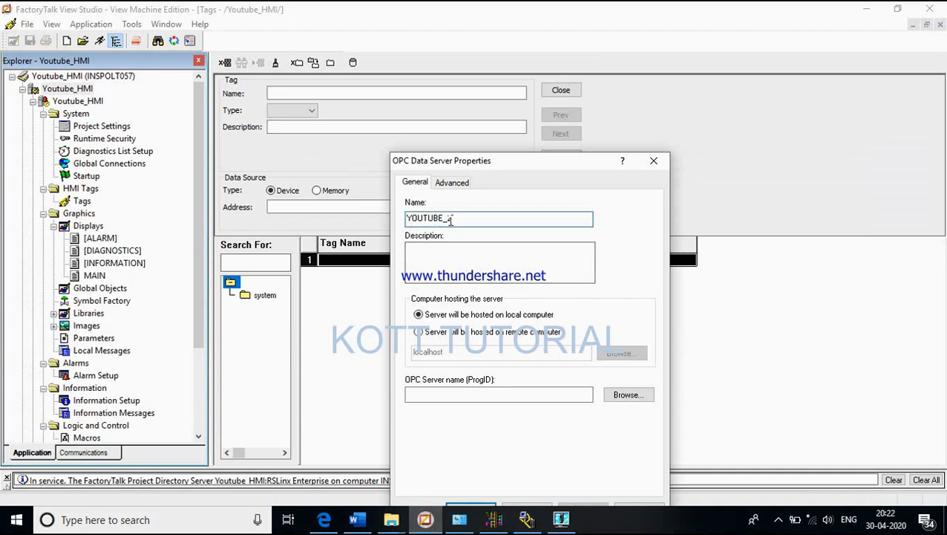
text(2)
drag(443, 162, 484, 90)
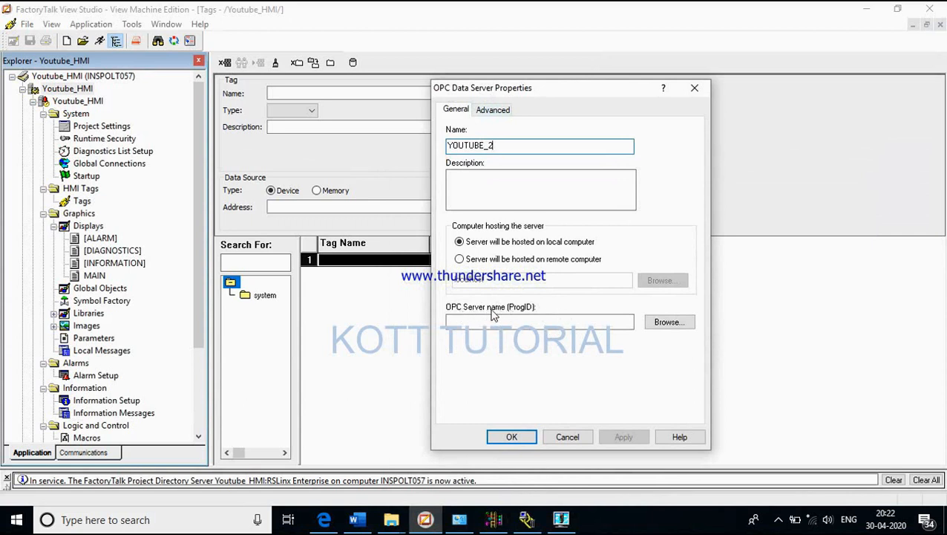
Step: Assign RSLinx OPC Server on the local computer to the YOUTUBE_2 data server and save its properties
click(651, 322)
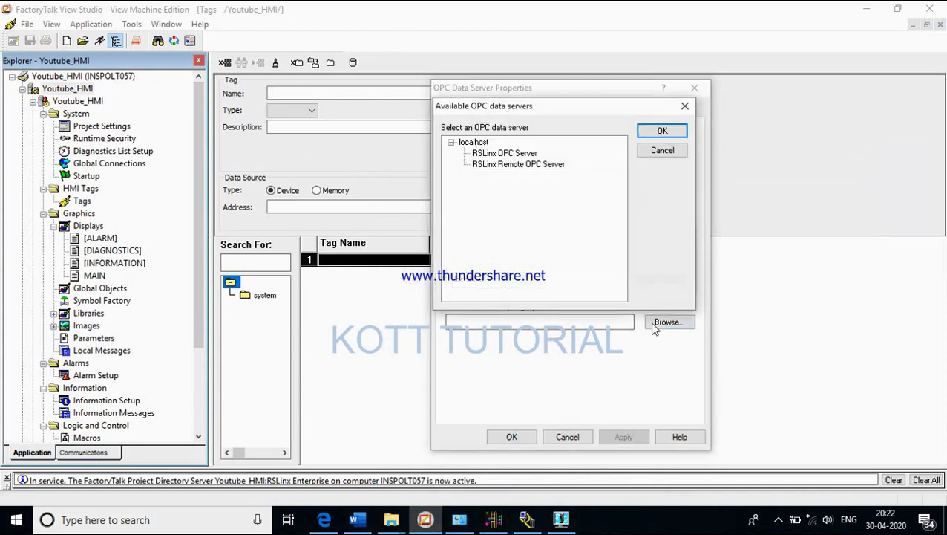
click(510, 155)
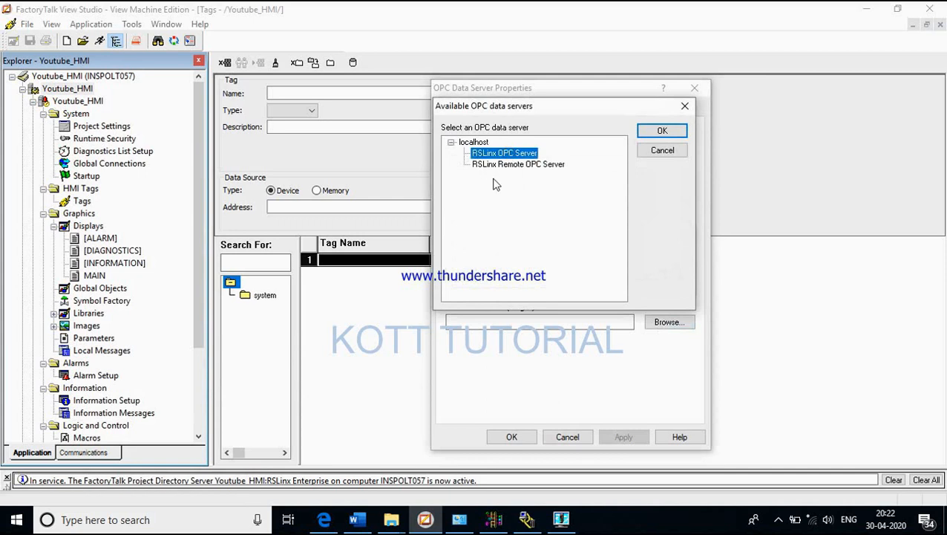
click(656, 132)
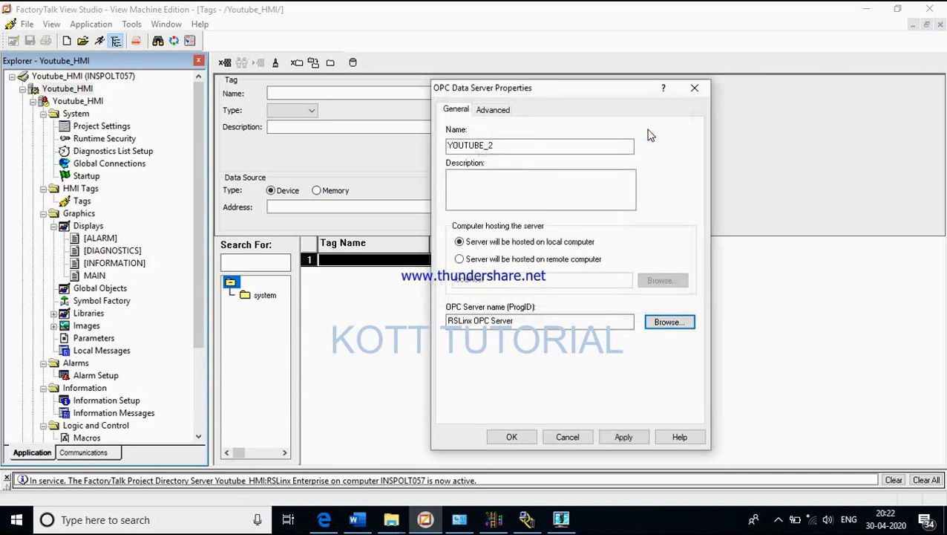
drag(524, 320, 447, 320)
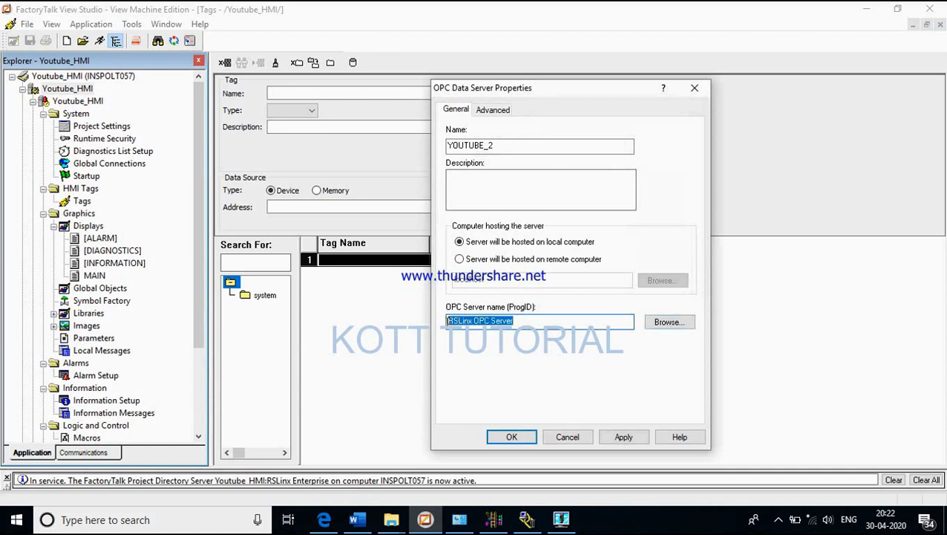
click(503, 144)
drag(505, 145, 449, 146)
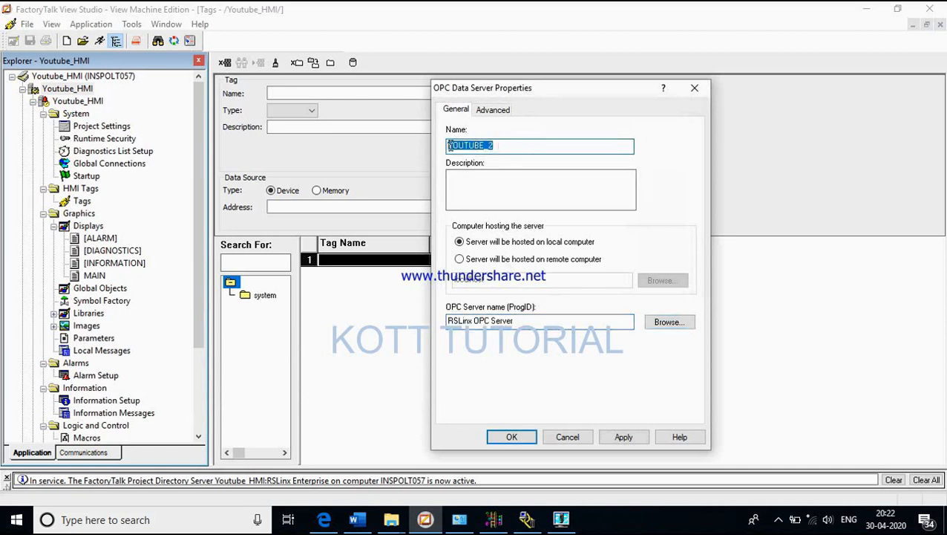
click(501, 144)
click(624, 437)
click(511, 437)
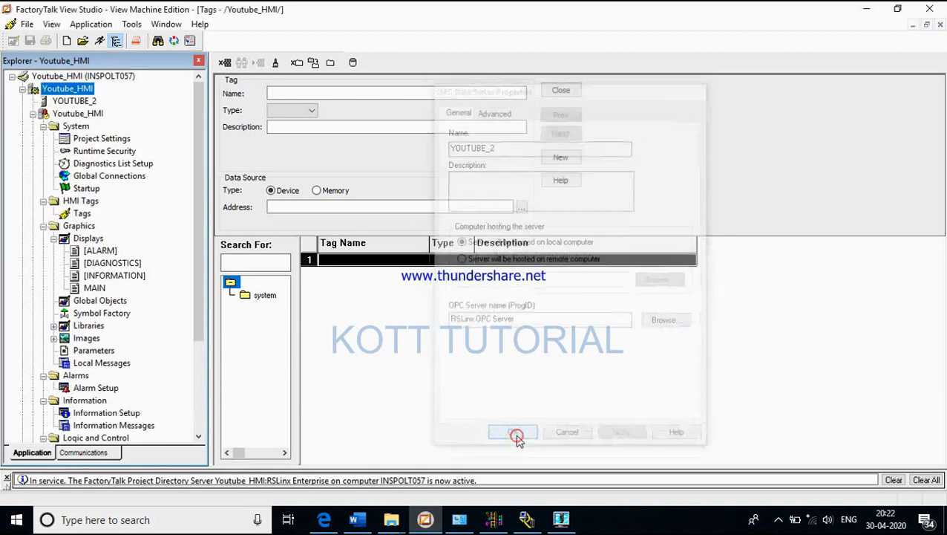
Step: Open the HMI tags of Youtube_HMI and add a root-level tag folder named y
click(65, 102)
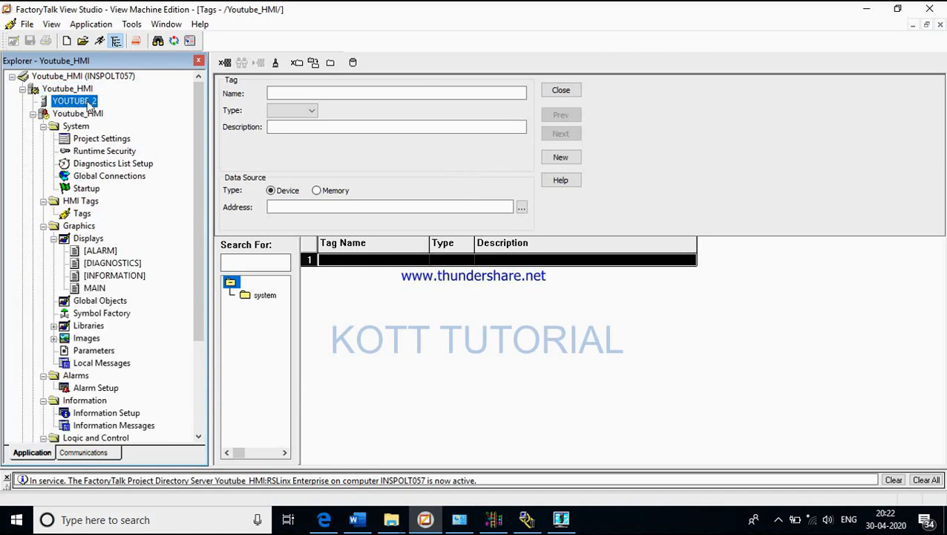
double_click(78, 217)
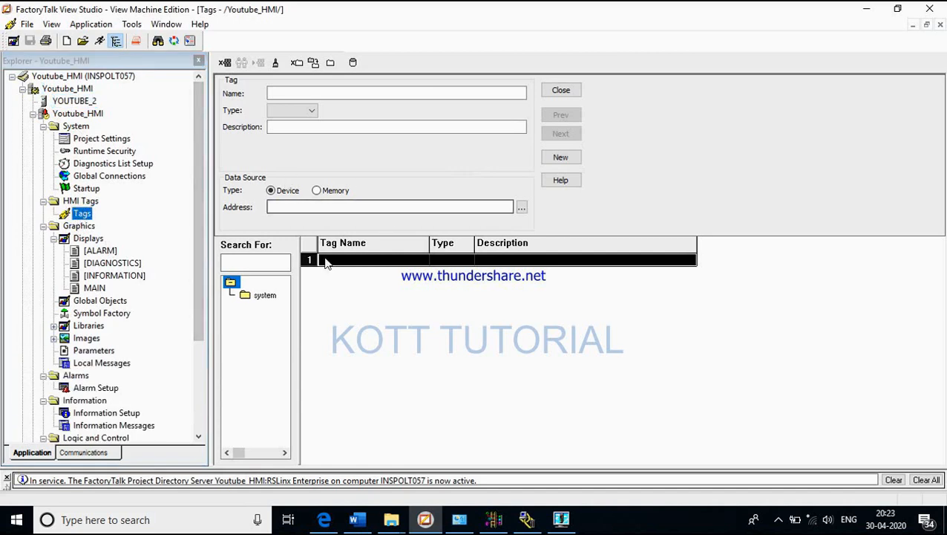
click(261, 296)
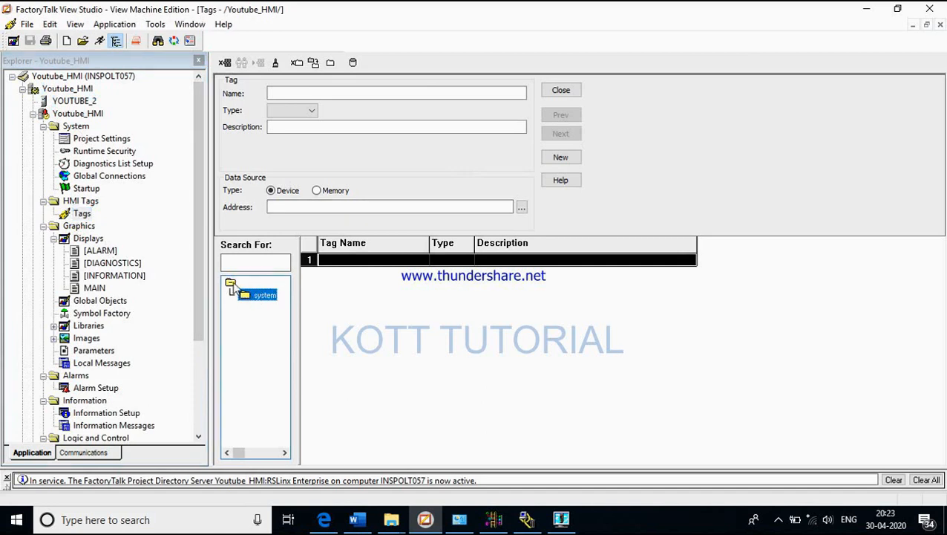
click(231, 284)
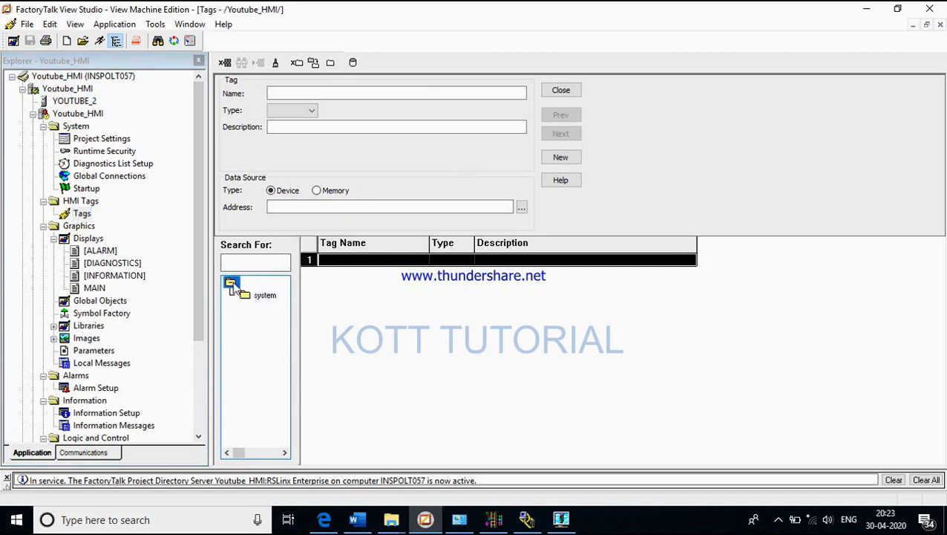
click(331, 64)
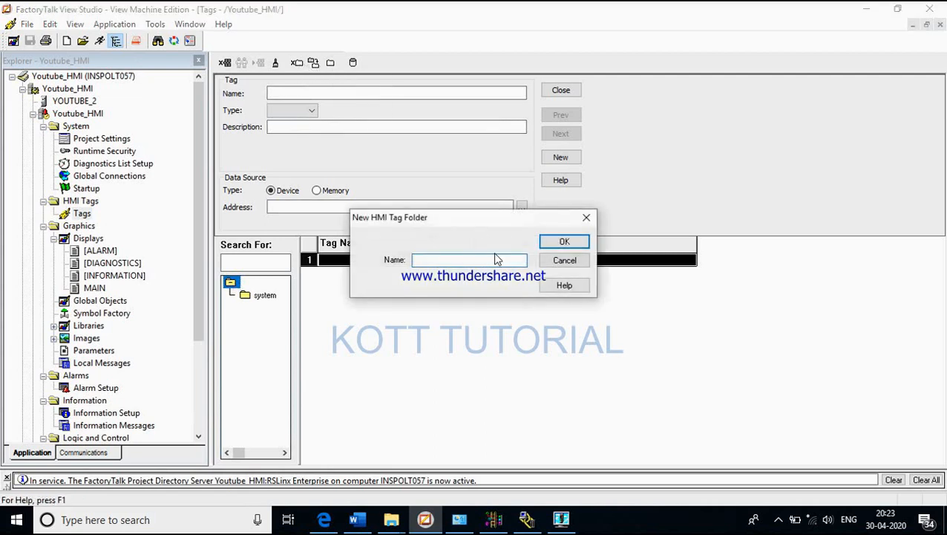
click(566, 242)
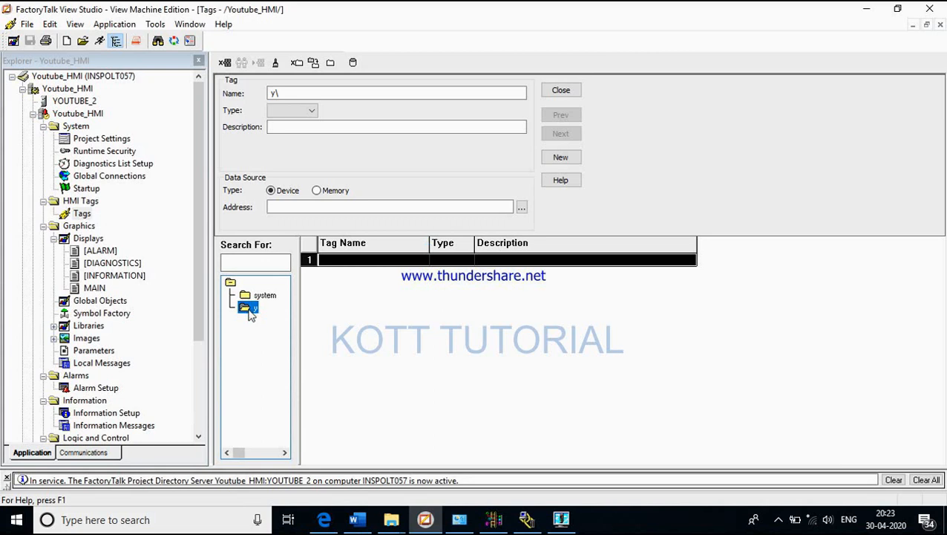
Step: Start a PLC tag import into folder y in FactoryTalk View Studio, checking the YOUTUBE ladder program in RSLogix 500
click(493, 520)
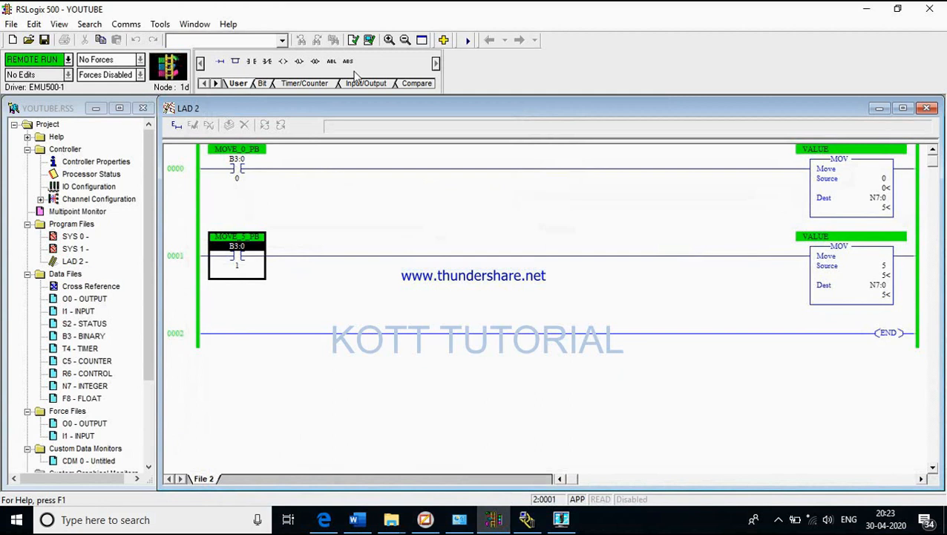
click(866, 9)
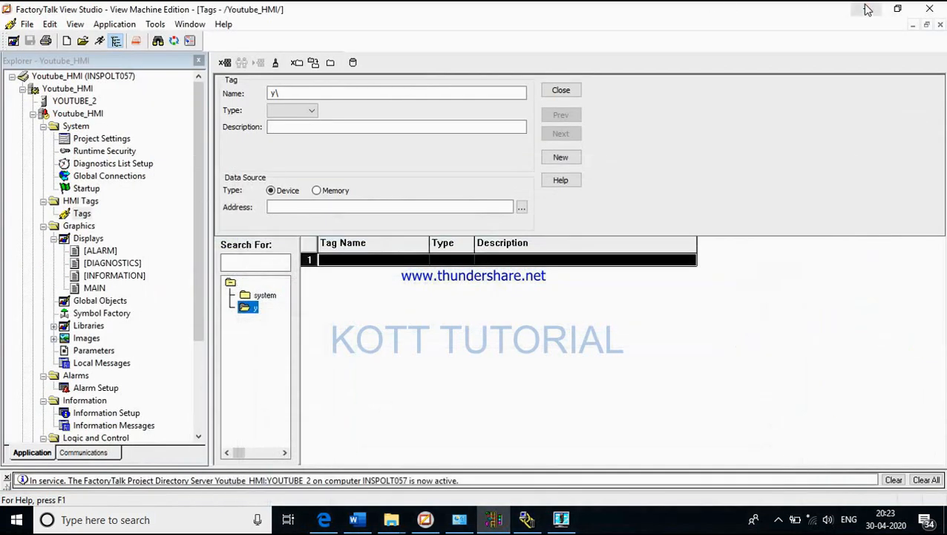
click(249, 310)
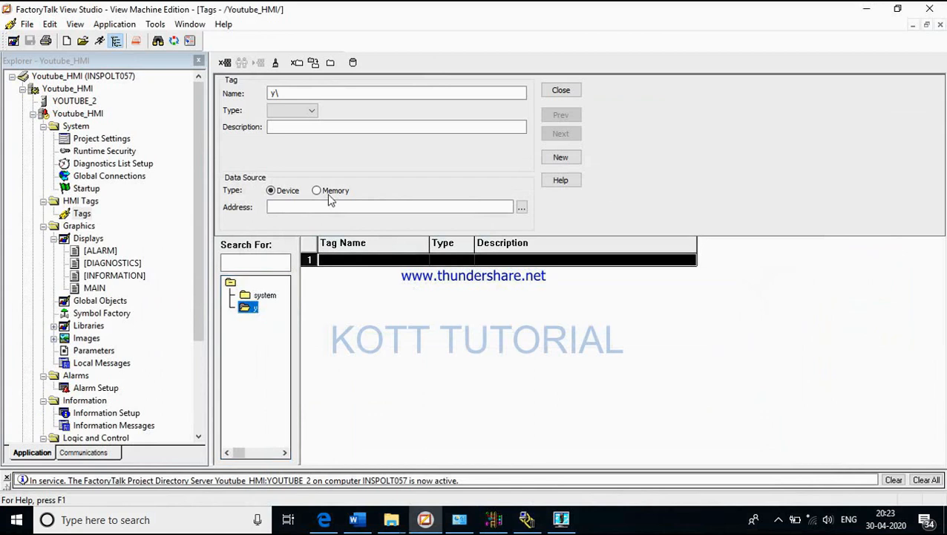
click(352, 63)
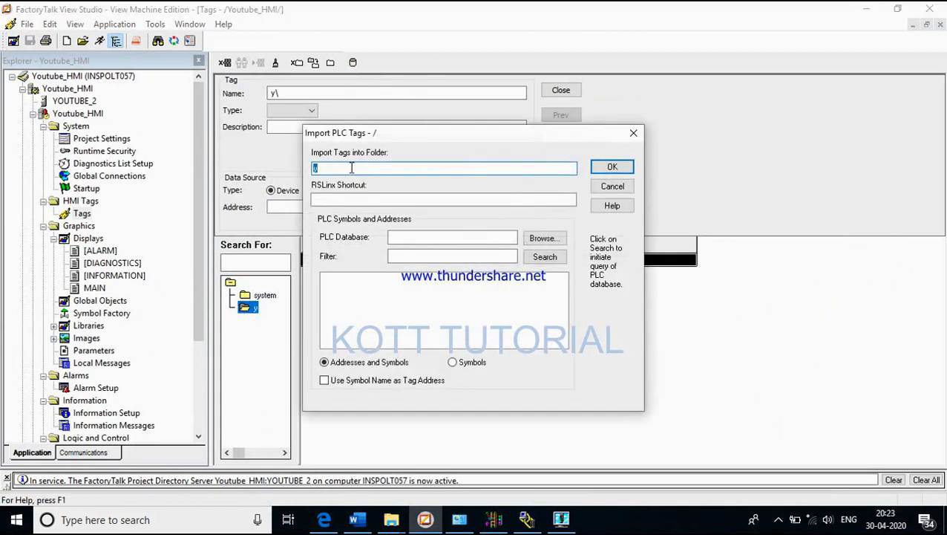
click(351, 168)
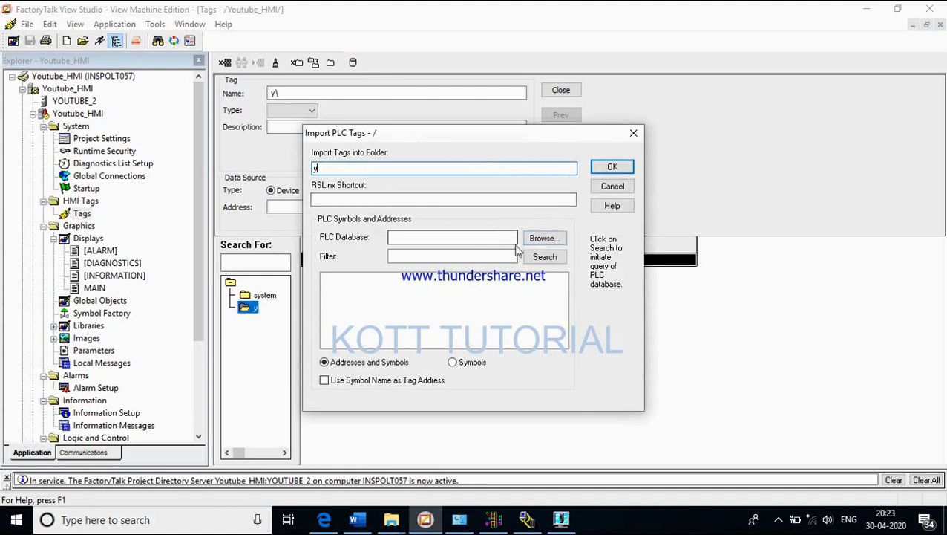
click(478, 237)
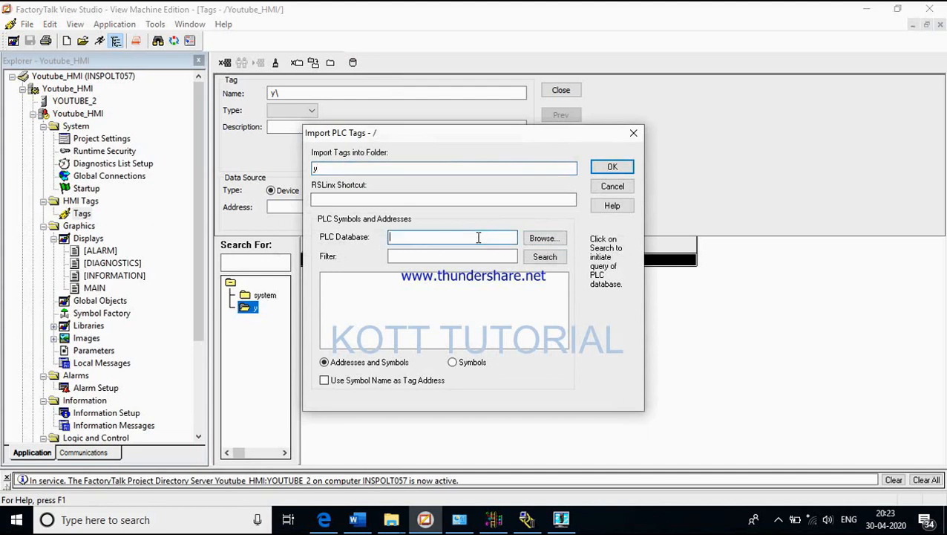
click(493, 519)
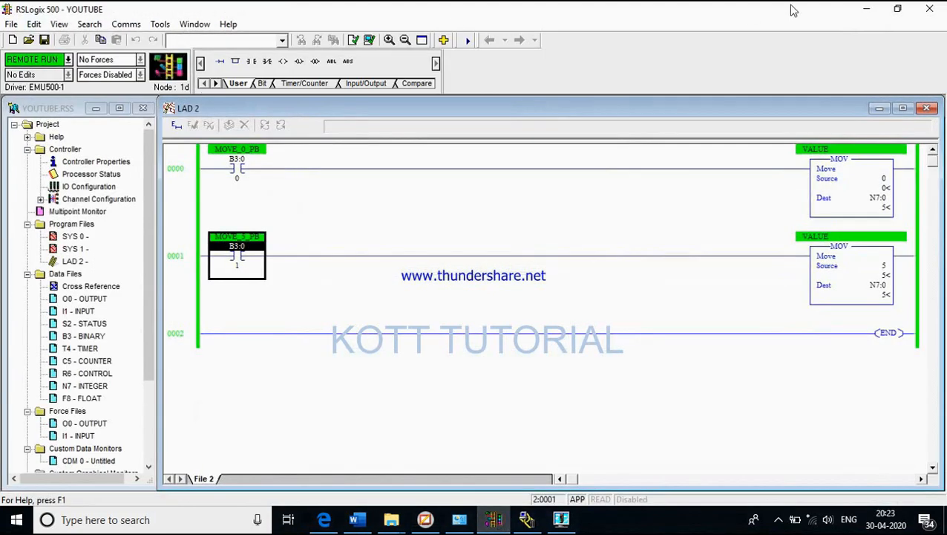
click(867, 9)
Step: Load the YOUTUBE project from D:\Softarwe\Youtube training as the PLC database for the tag import
click(542, 238)
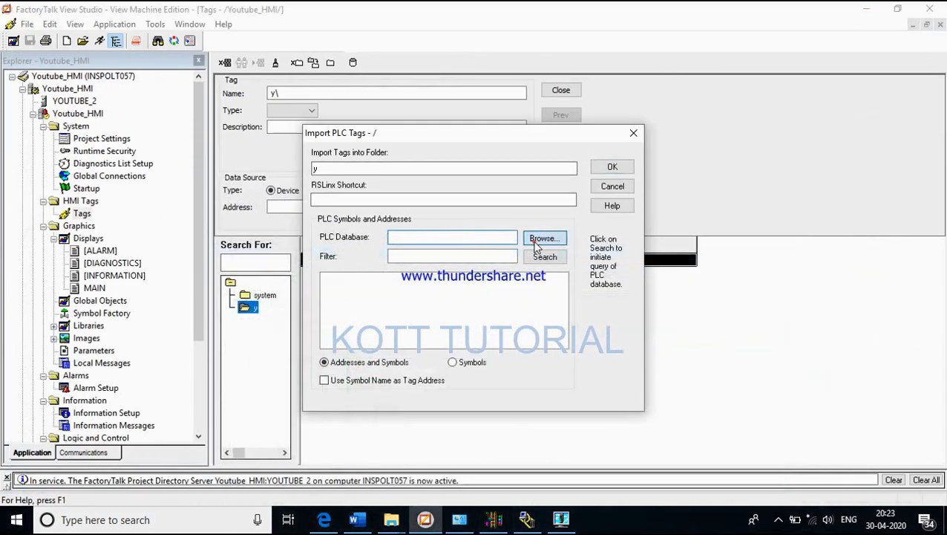
click(537, 243)
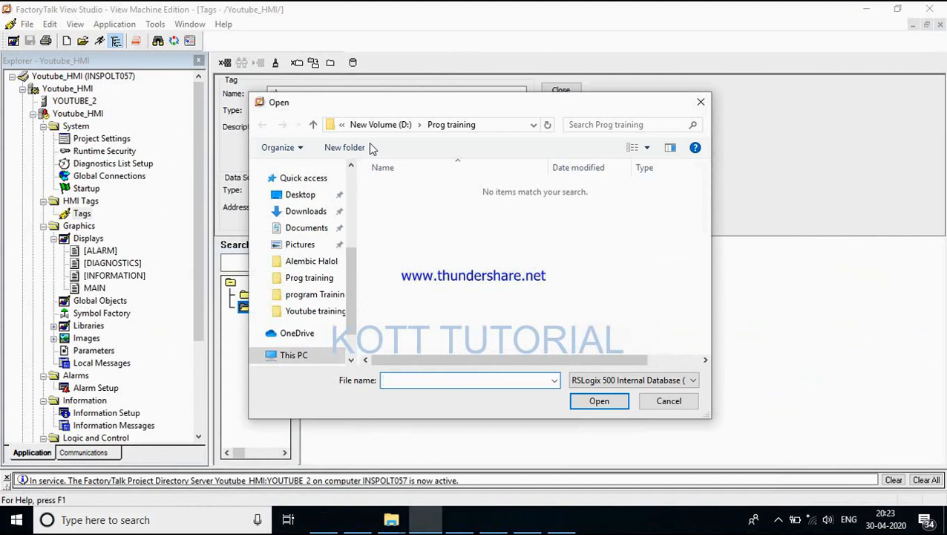
click(380, 124)
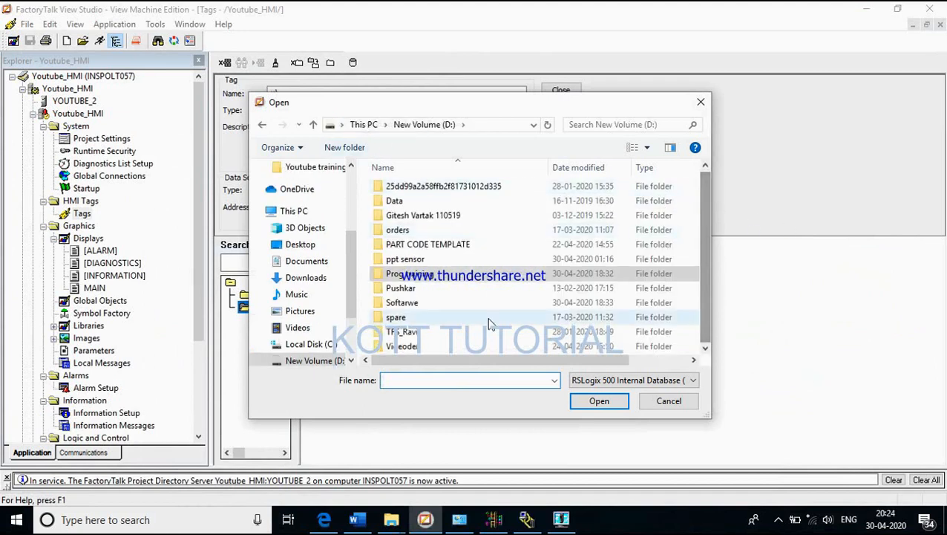
double_click(435, 305)
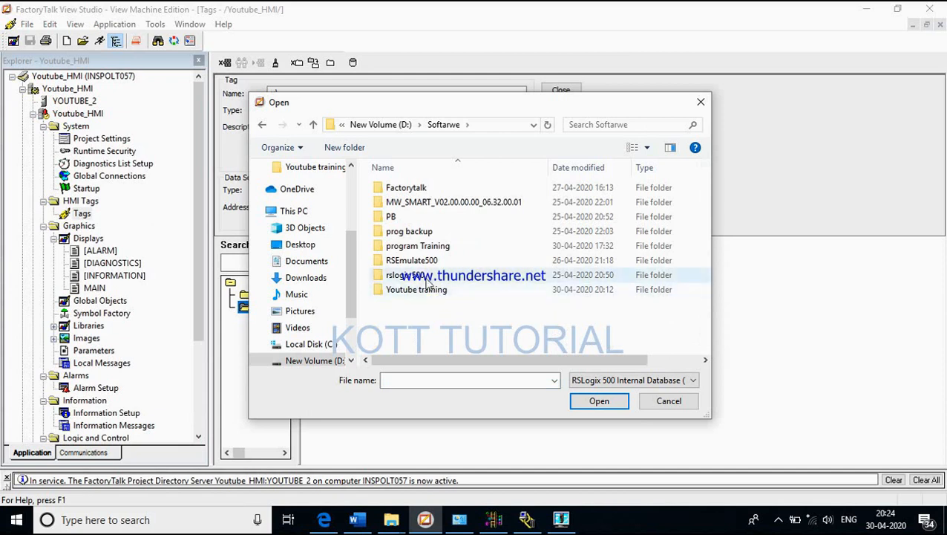
double_click(421, 291)
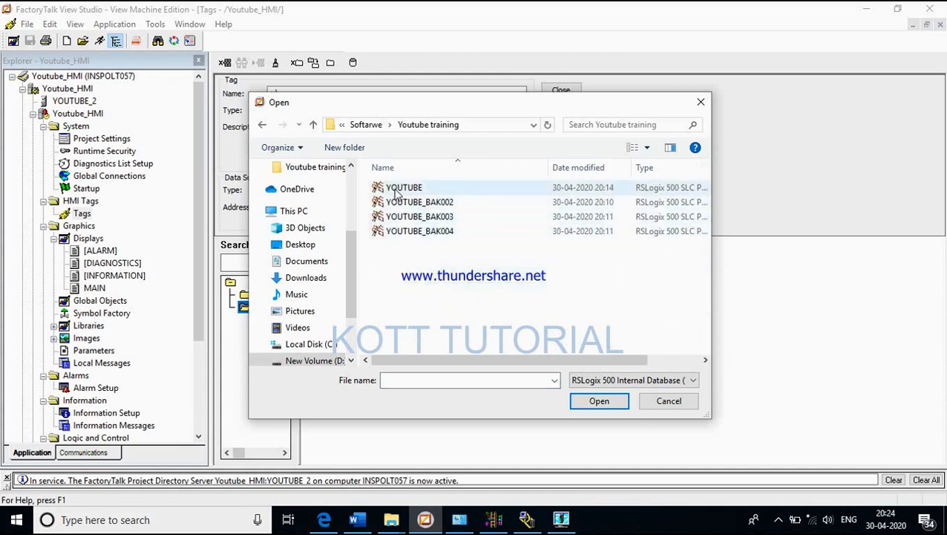
double_click(401, 188)
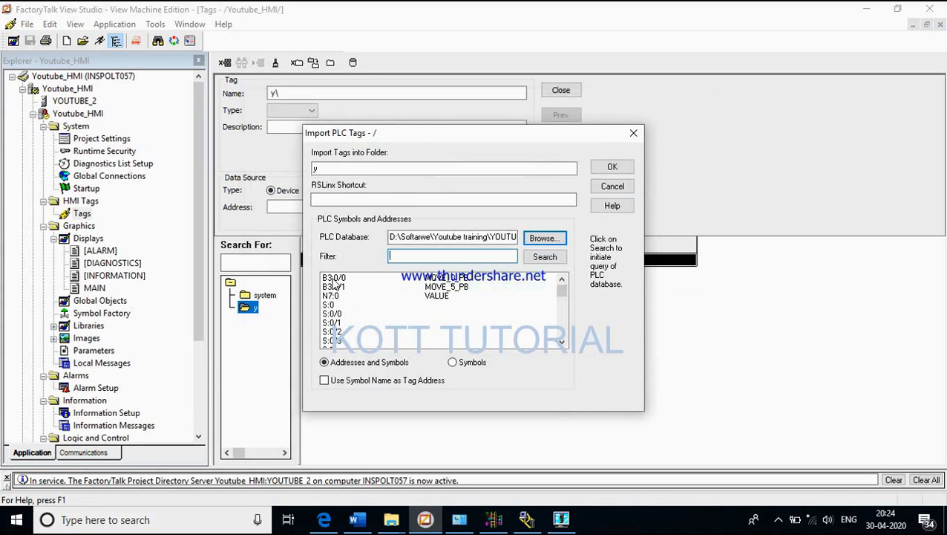
Step: Check the MOVE_0_PB, MOVE_5_PB and VALUE addresses in the PLC list and set the RSLinx shortcut to YOUTUBE_2
mouse_move(563, 294)
mouse_down()
mouse_move(563, 319)
mouse_move(561, 288)
mouse_up()
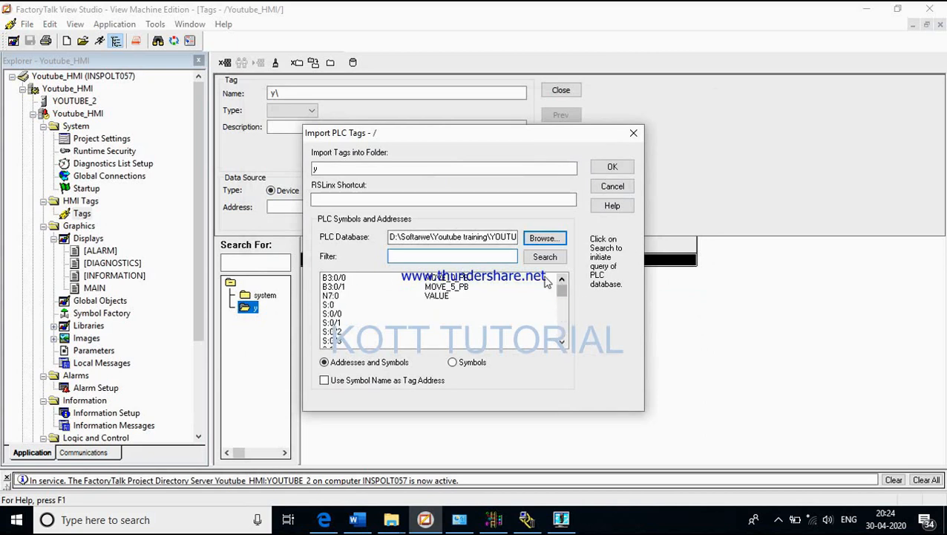
click(441, 277)
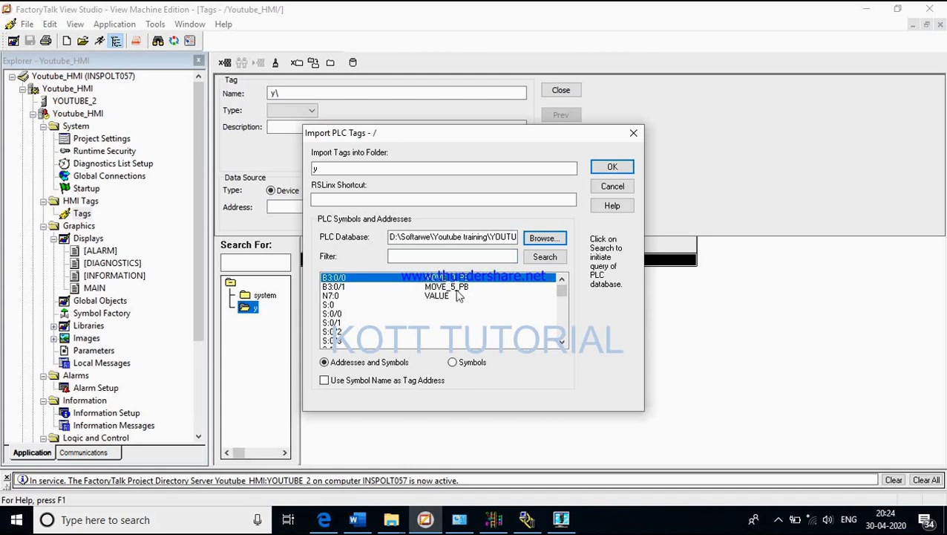
click(447, 287)
click(450, 295)
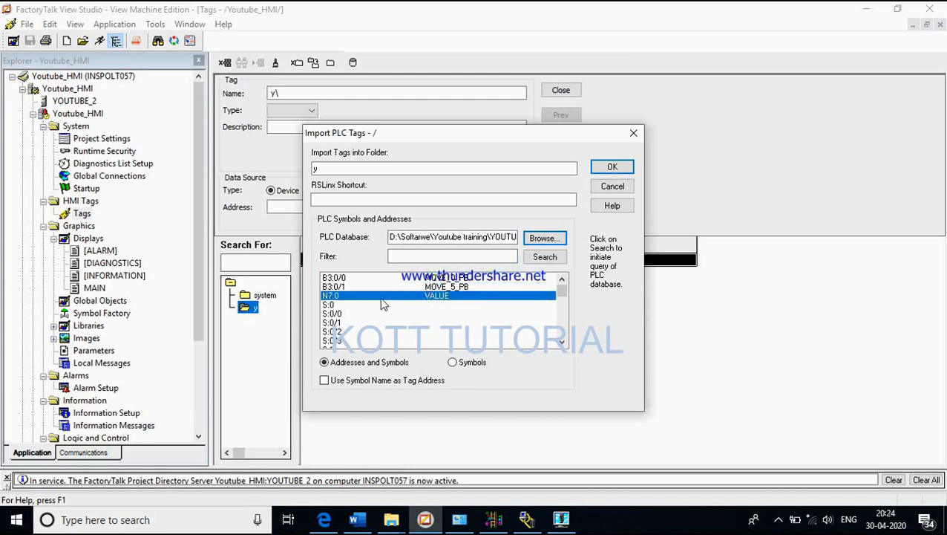
click(333, 199)
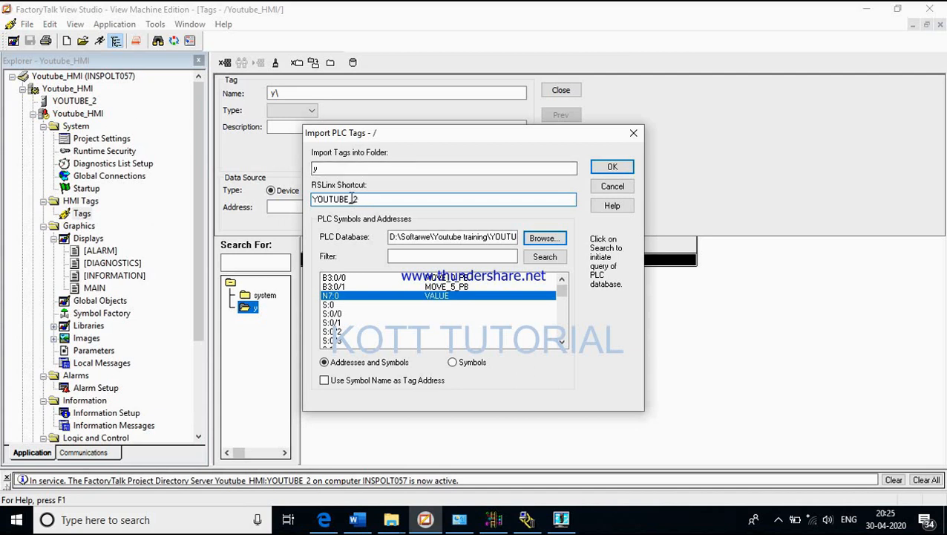
Step: Select all listed PLC addresses from B3:0/0 to the end and import them as HMI tags into folder y
click(388, 279)
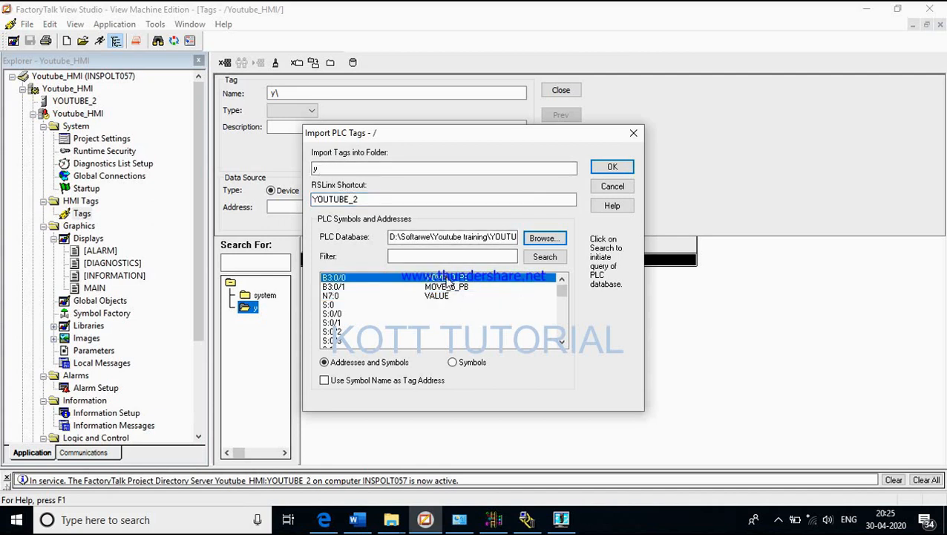
drag(447, 285, 334, 332)
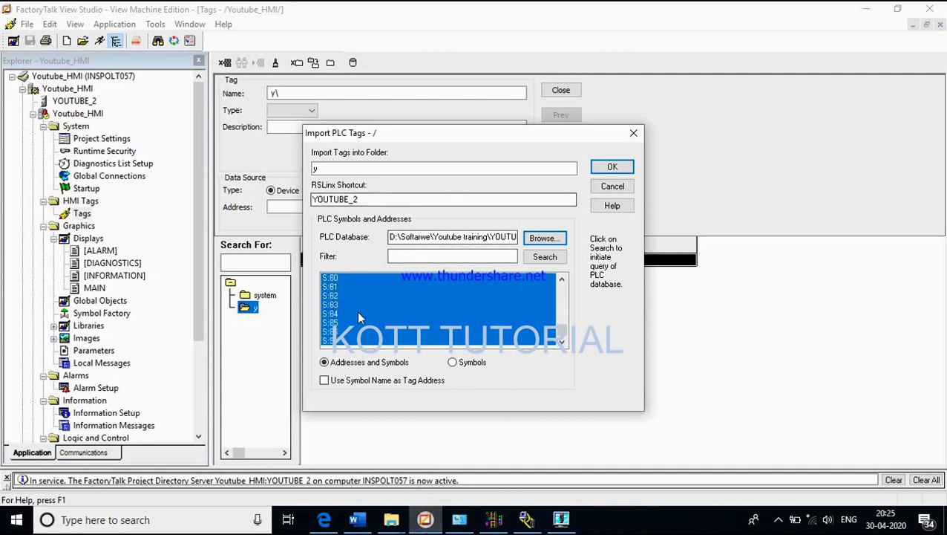
click(614, 167)
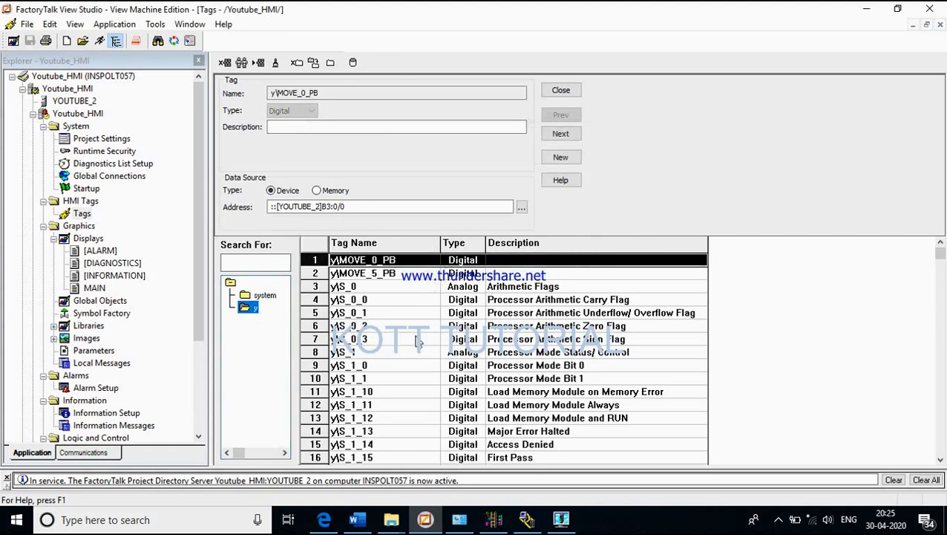
Step: Examine the imported tags in folder y, including the VALUE tag's address at the end of the list
click(387, 278)
drag(942, 256, 939, 465)
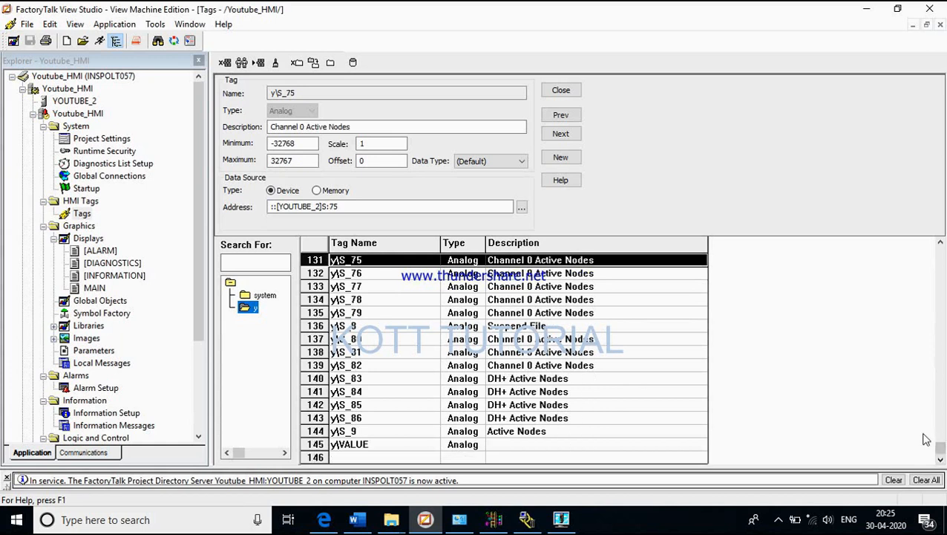
click(365, 444)
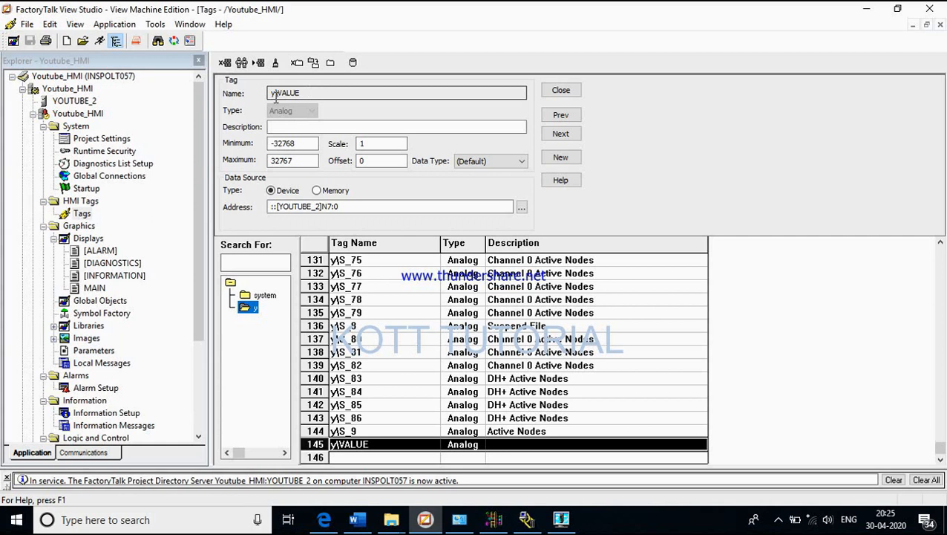
click(357, 259)
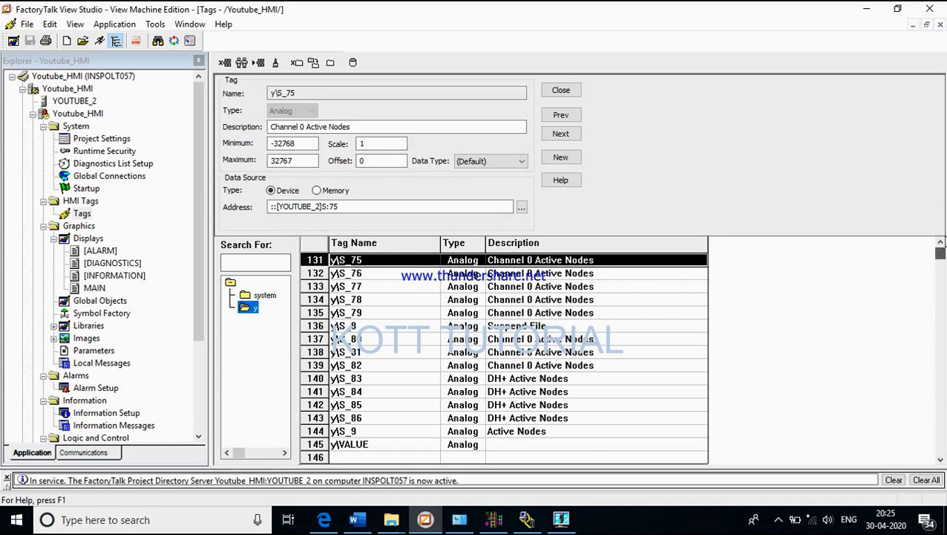
Step: Check the PLC addresses of the MOVE_0_PB and MOVE_5_PB tags in folder y
drag(945, 237, 944, 233)
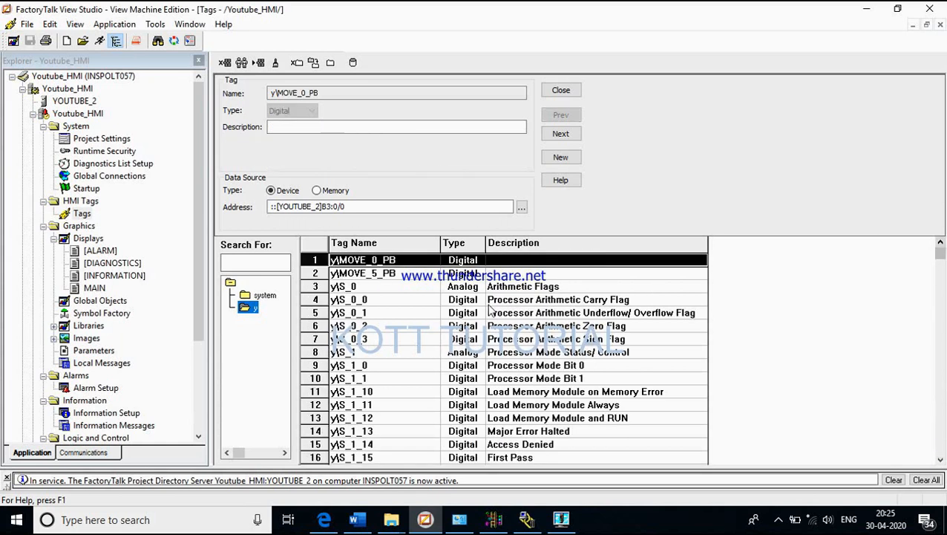
click(362, 274)
click(373, 261)
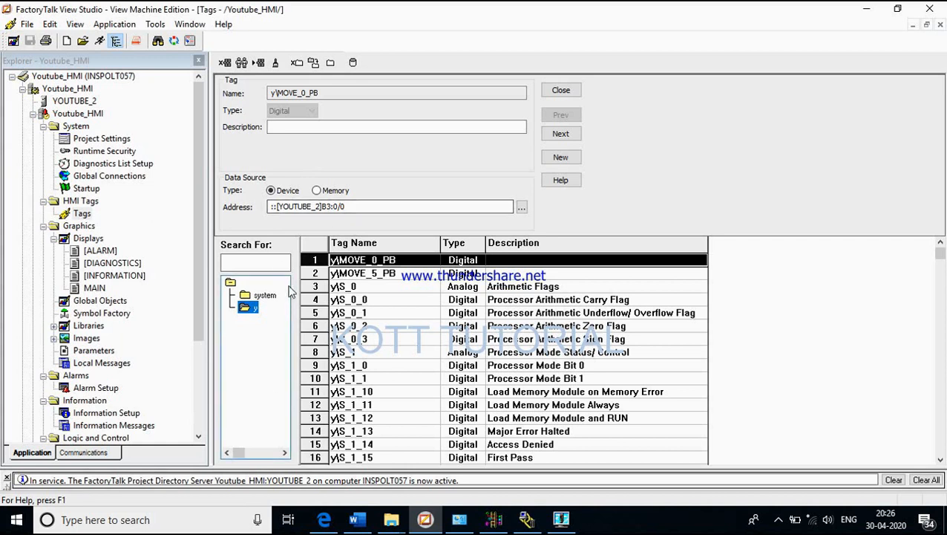
click(351, 273)
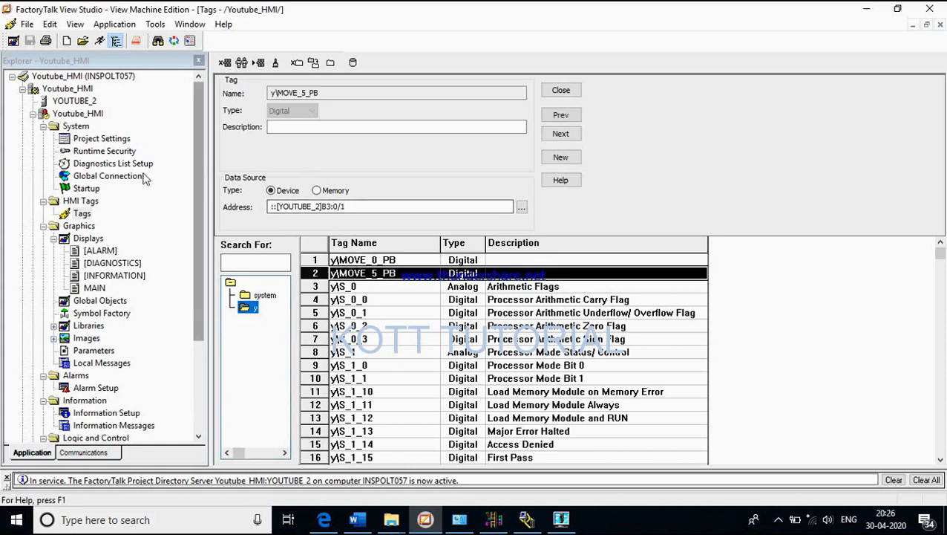
click(61, 101)
click(82, 213)
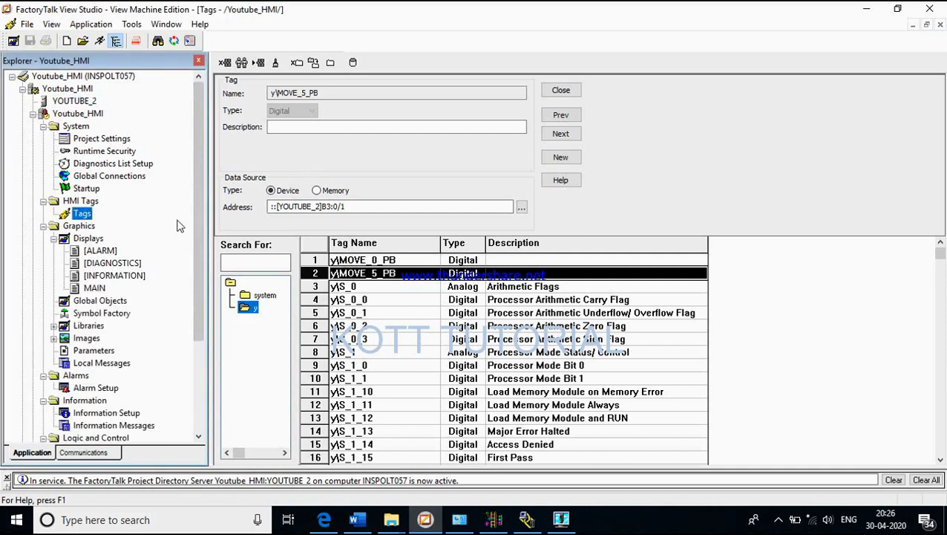
Step: Open the MAIN display and draw two maintained push buttons one above the other, the upper one about 179 by 103
drag(199, 236, 192, 328)
double_click(99, 163)
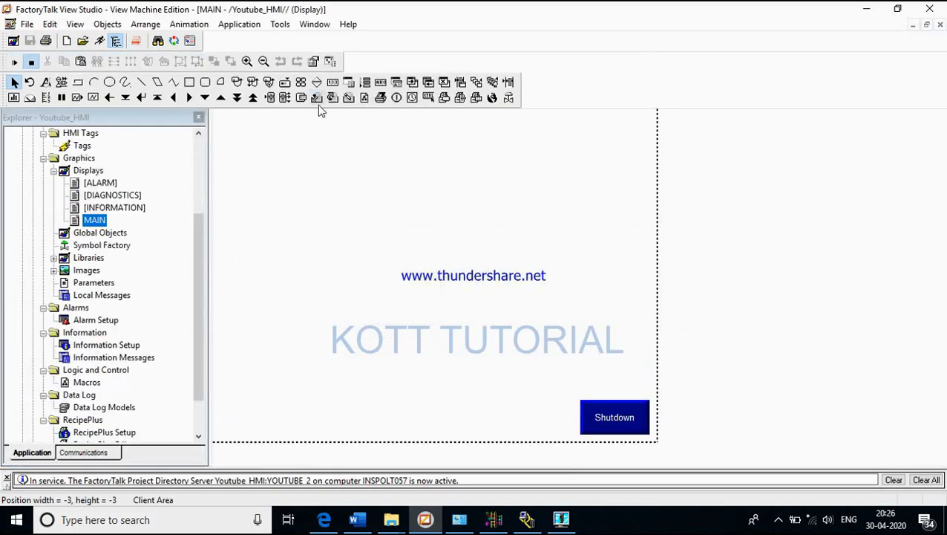
click(253, 83)
mouse_move(225, 138)
mouse_down()
mouse_move(341, 215)
mouse_move(350, 209)
mouse_up()
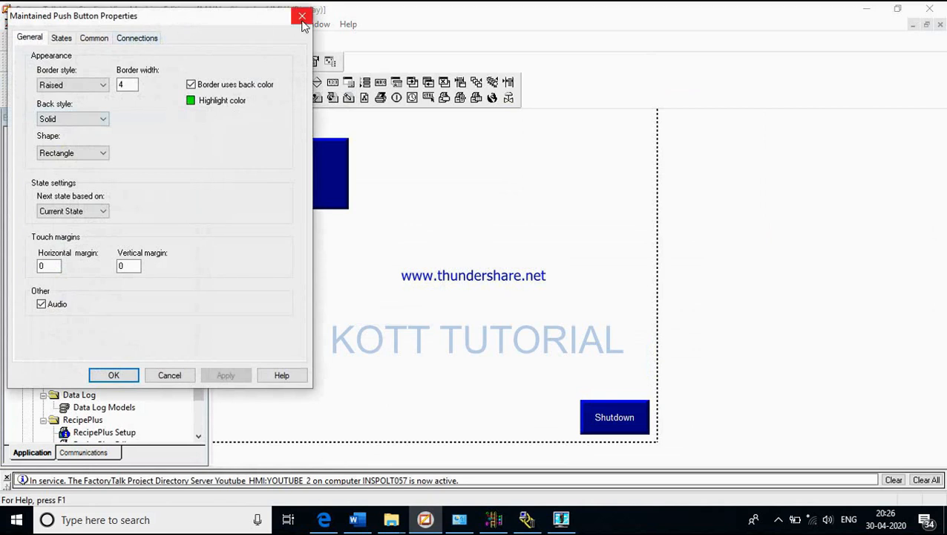
click(303, 18)
drag(236, 257, 358, 340)
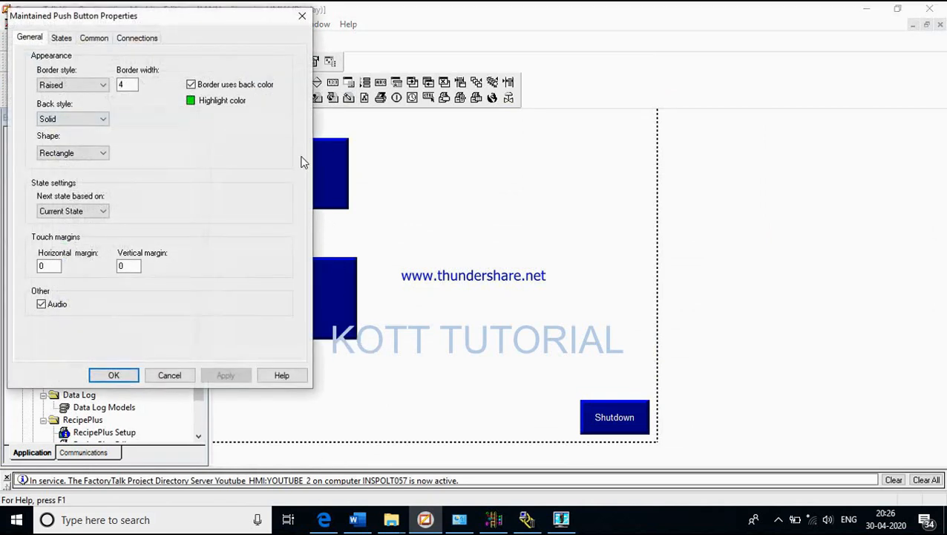
click(119, 373)
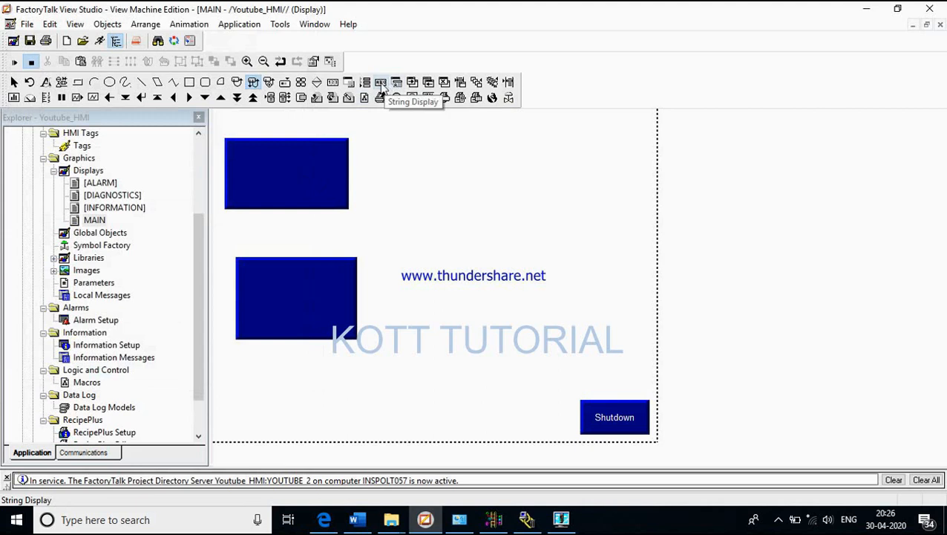
Step: Draw a numeric display to the right of the two push buttons, keeping its default properties
click(334, 83)
drag(460, 207, 605, 282)
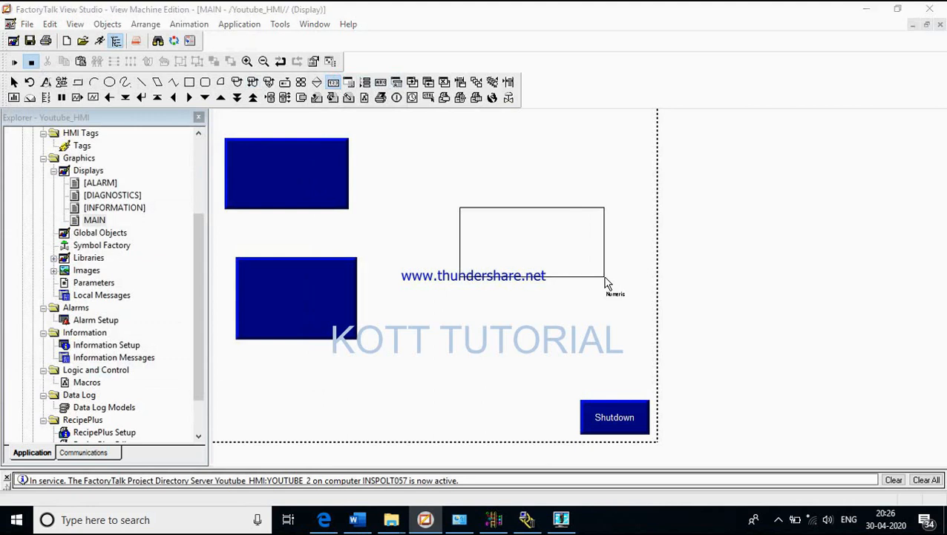
click(125, 374)
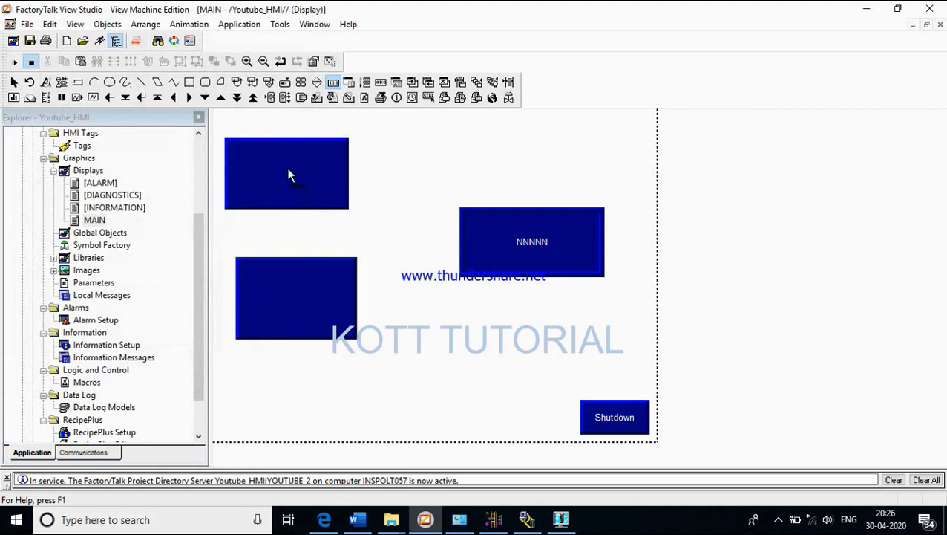
Step: Set the back color of State0 on the upper maintained push button to orange
double_click(309, 178)
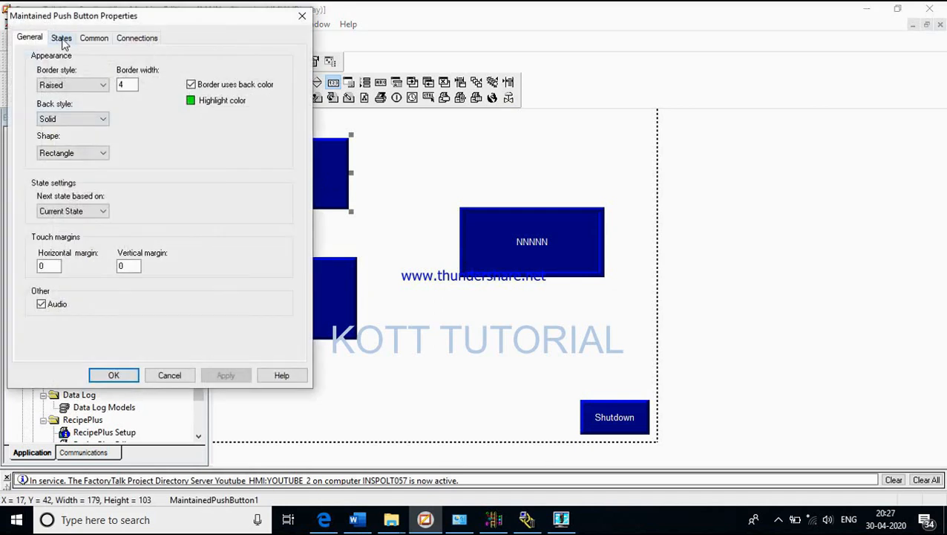
drag(88, 15, 246, 42)
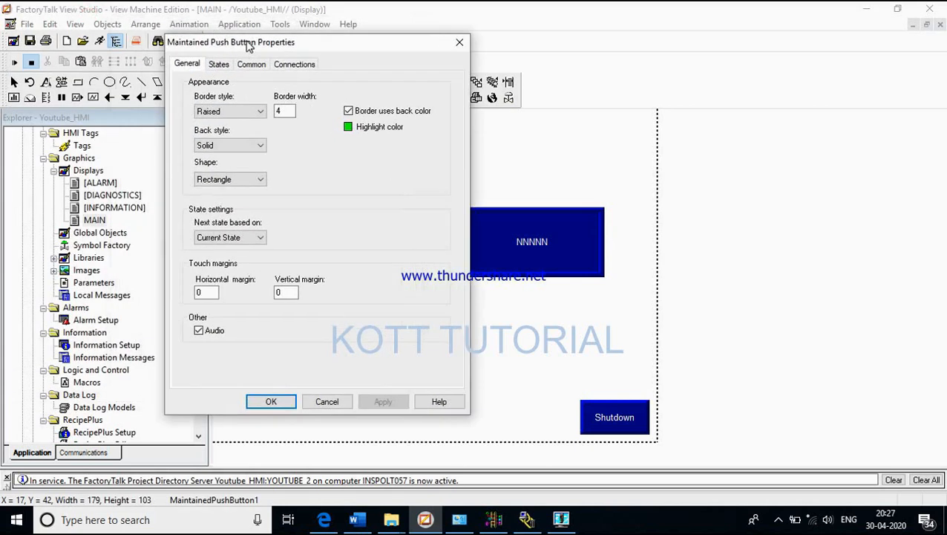
click(221, 65)
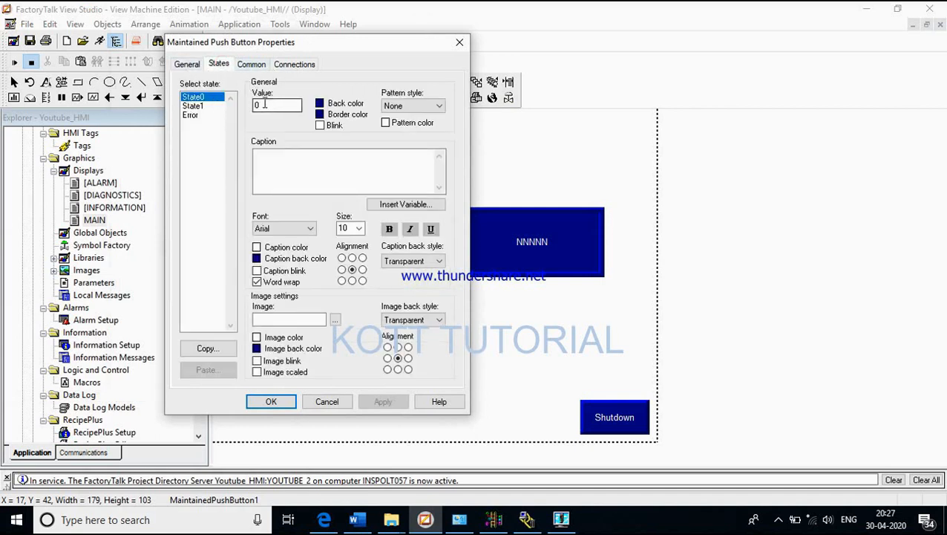
click(320, 104)
click(320, 103)
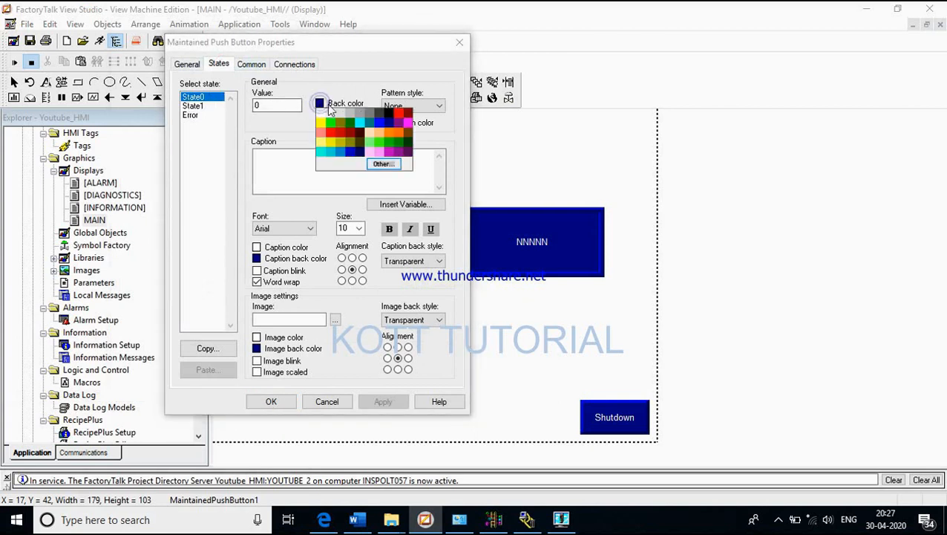
click(399, 136)
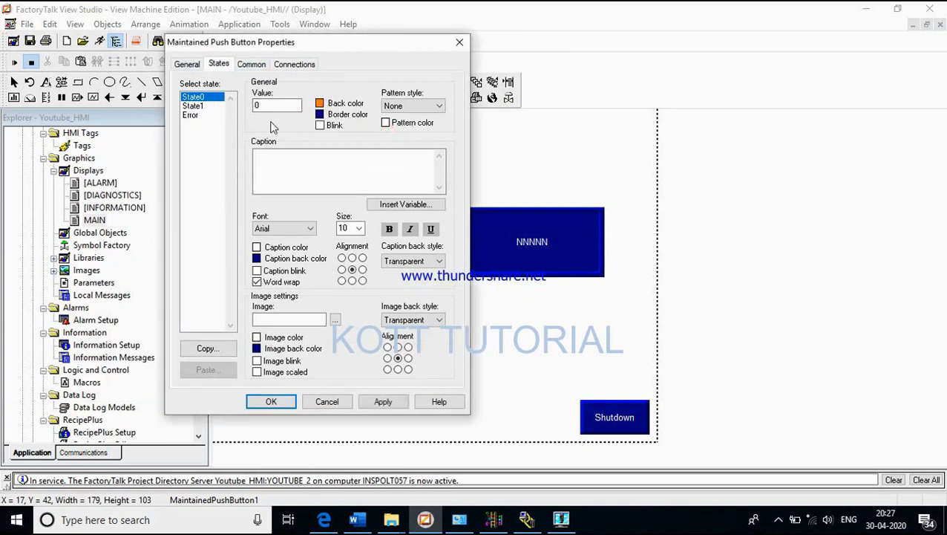
Step: Set the back color of State1 on the upper push button to green
click(204, 108)
click(274, 105)
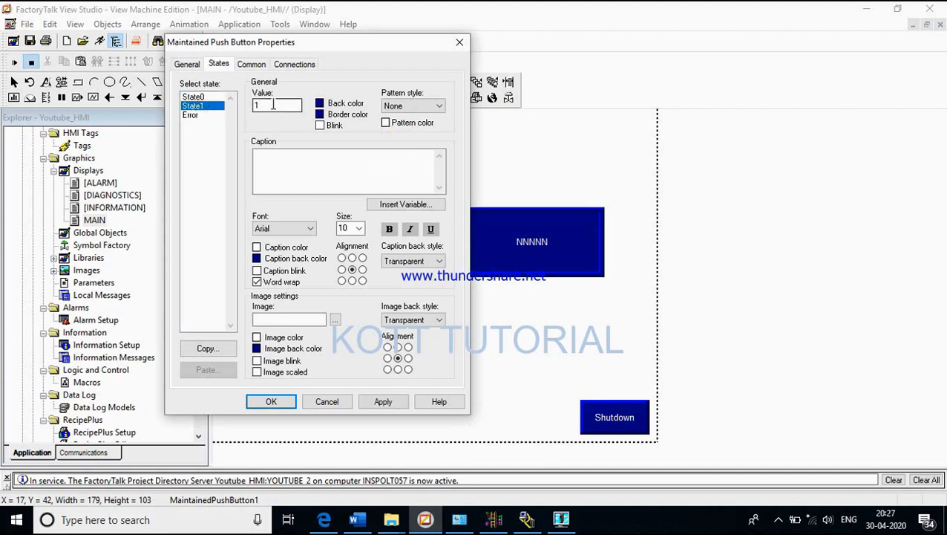
click(320, 103)
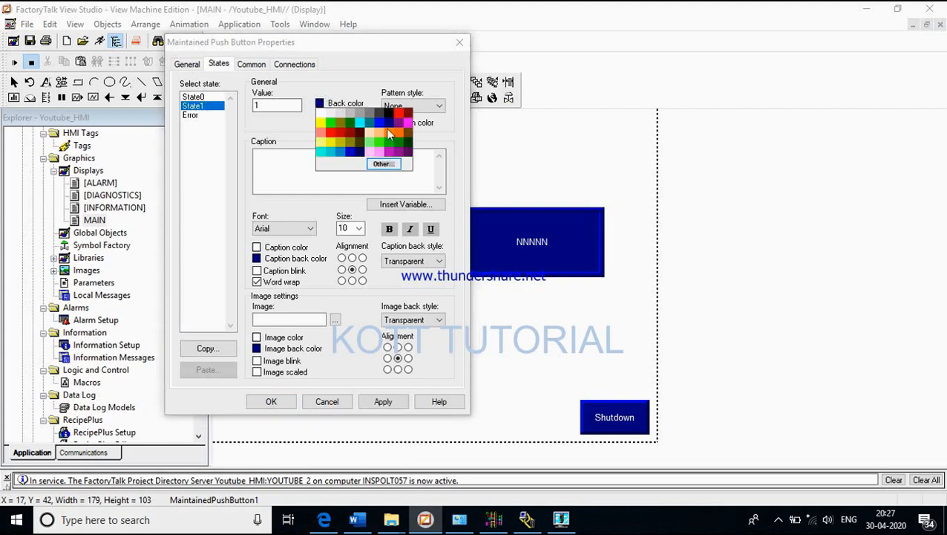
click(383, 145)
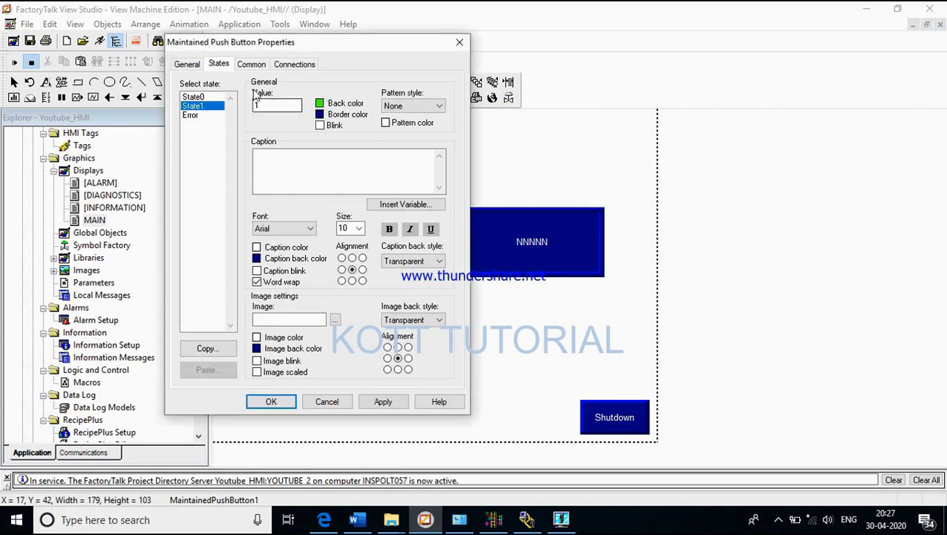
Step: Review the upper push button's connections and its State0 settings
click(286, 65)
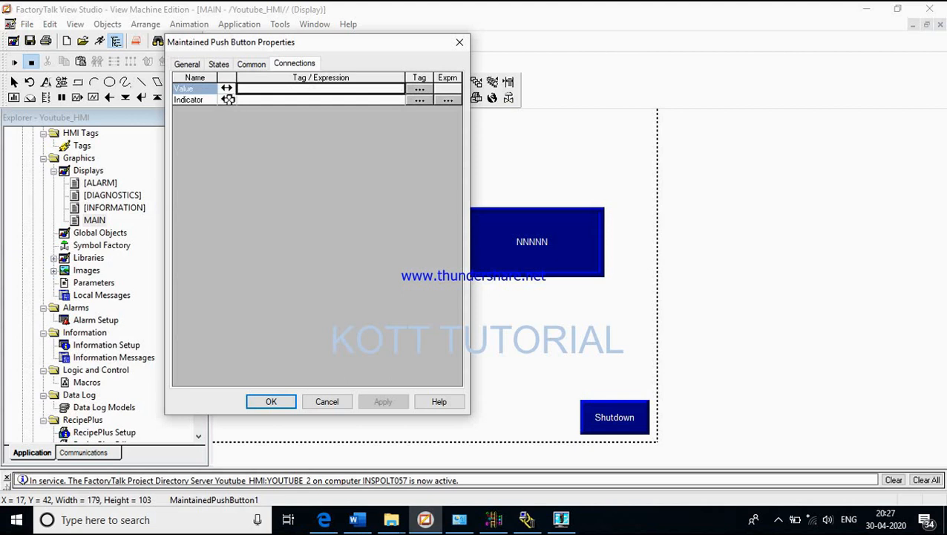
click(218, 64)
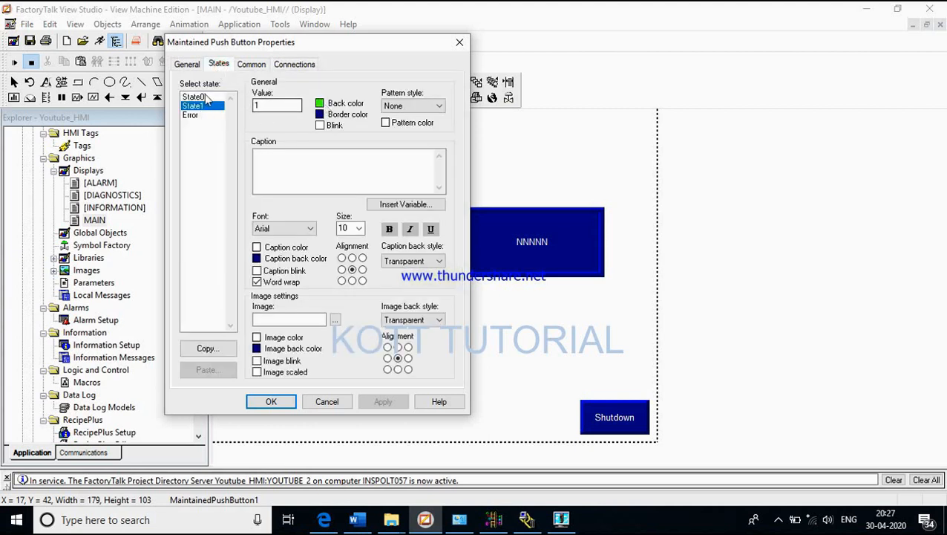
click(207, 98)
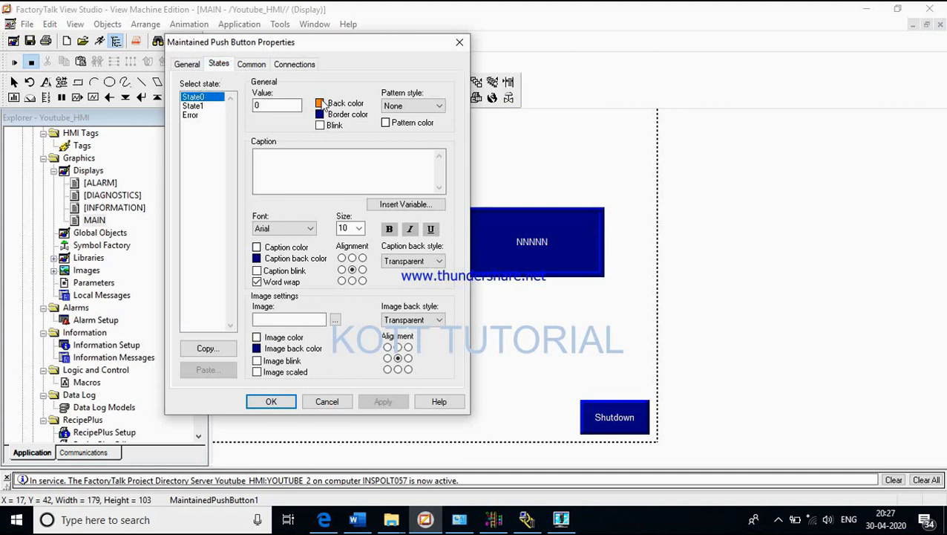
Step: Refresh all tag folders for the push button's Value connection, view the tags in folder y, and close the properties without assigning one
click(298, 64)
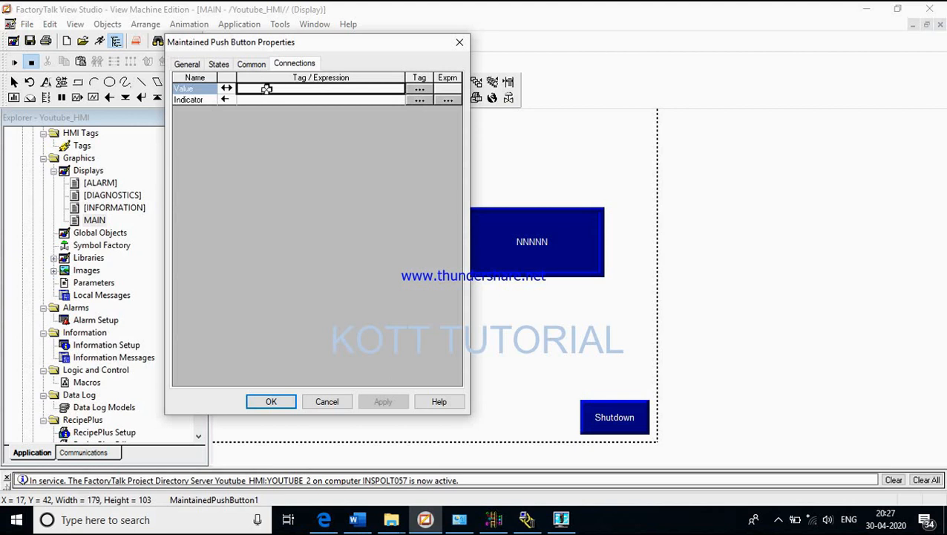
click(420, 89)
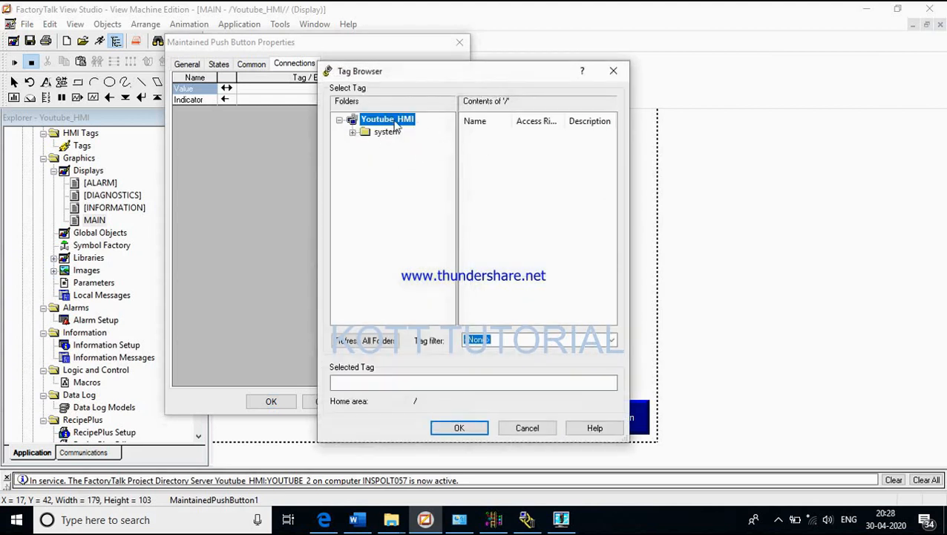
click(349, 340)
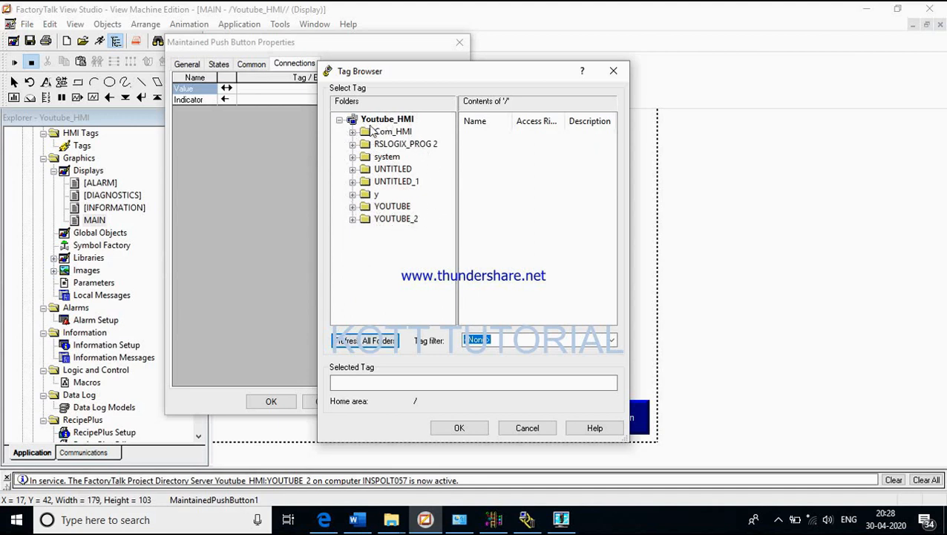
click(376, 194)
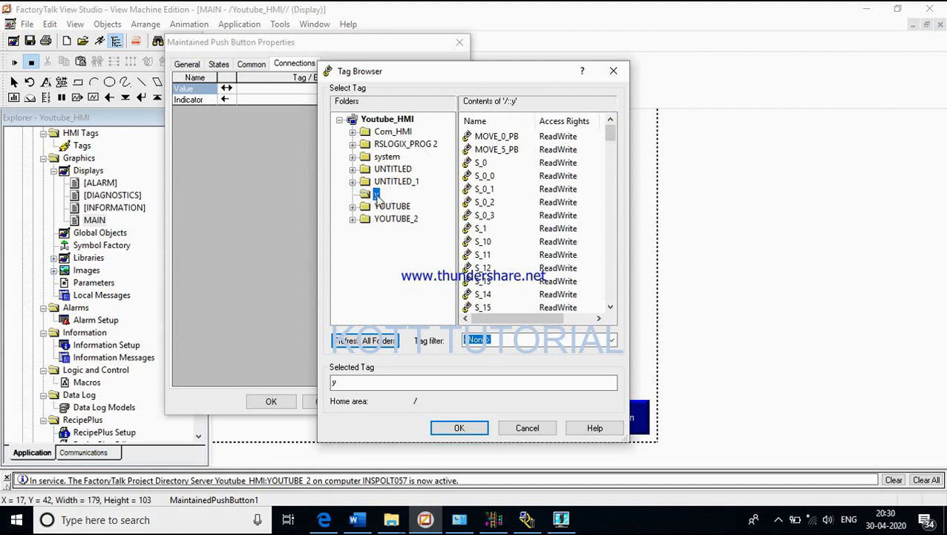
click(511, 427)
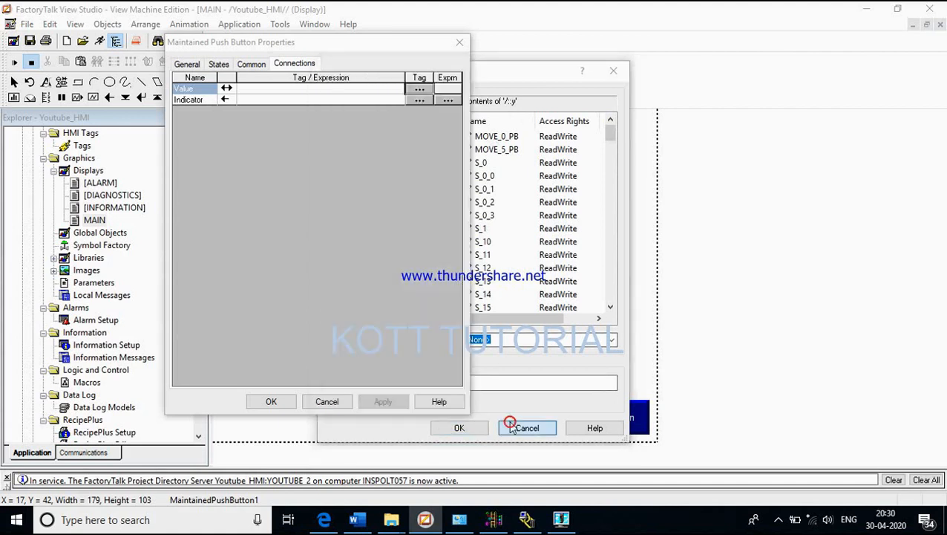
click(460, 42)
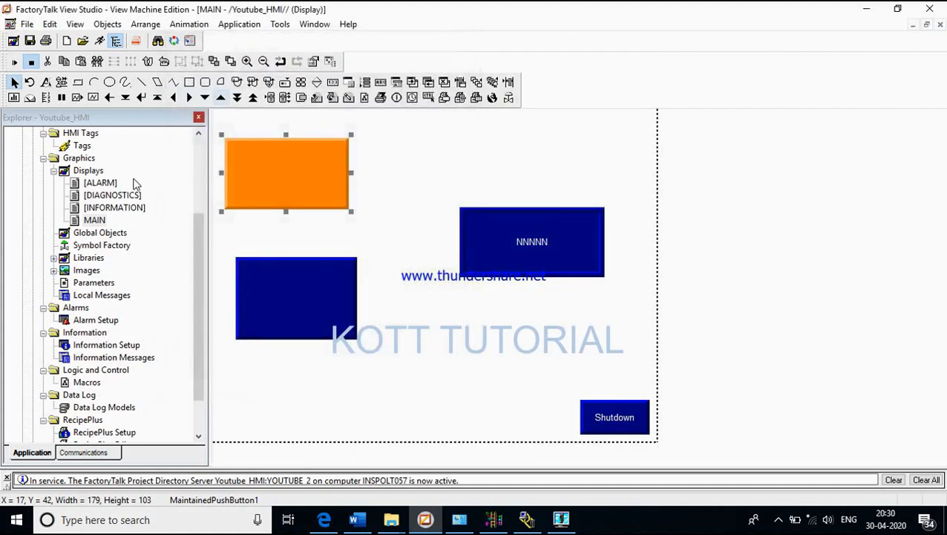
Step: Check the HMI tag list again and return to the MAIN display
double_click(82, 145)
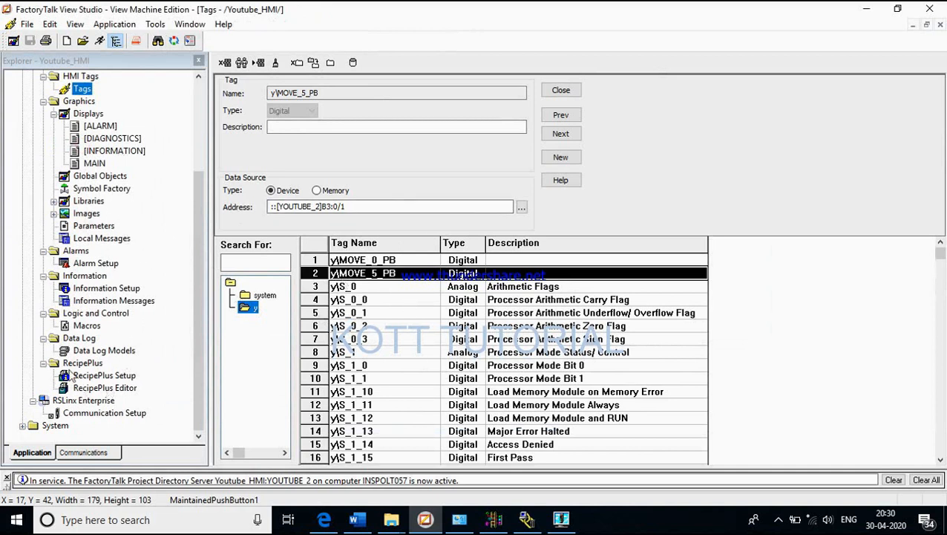
double_click(82, 164)
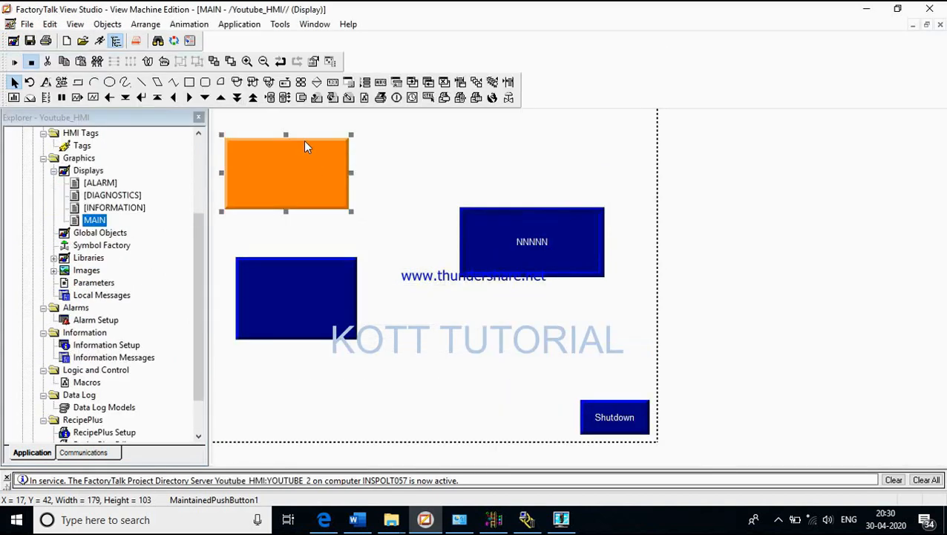
Step: Look through the YOUTUBE, YOUTUBE_2, UNTITLED_1, UNTITLED and system tag folders for the upper push button's Value connection
double_click(303, 140)
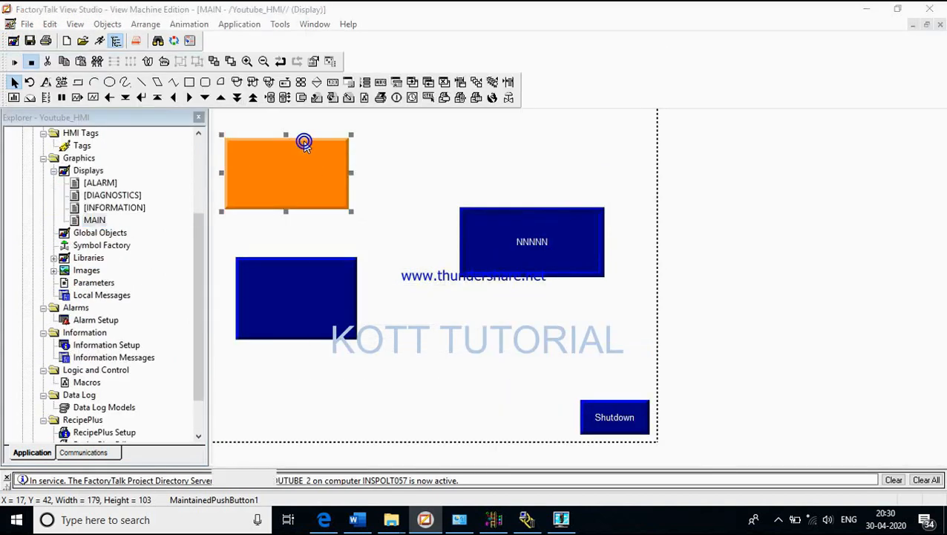
click(139, 37)
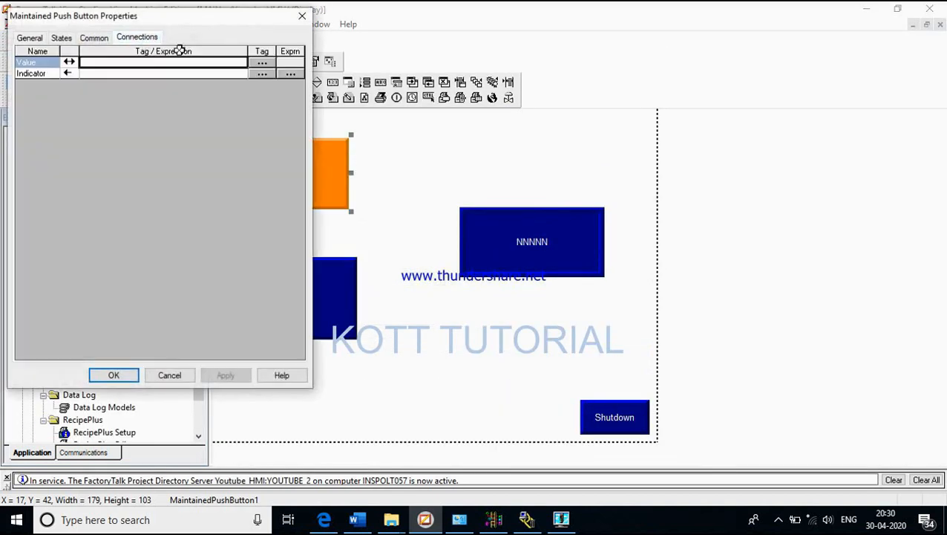
click(262, 64)
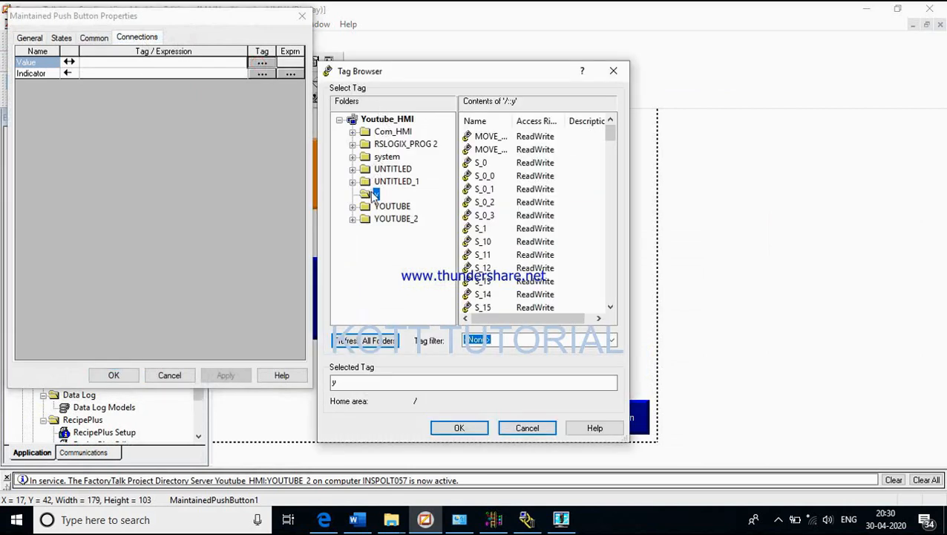
click(393, 207)
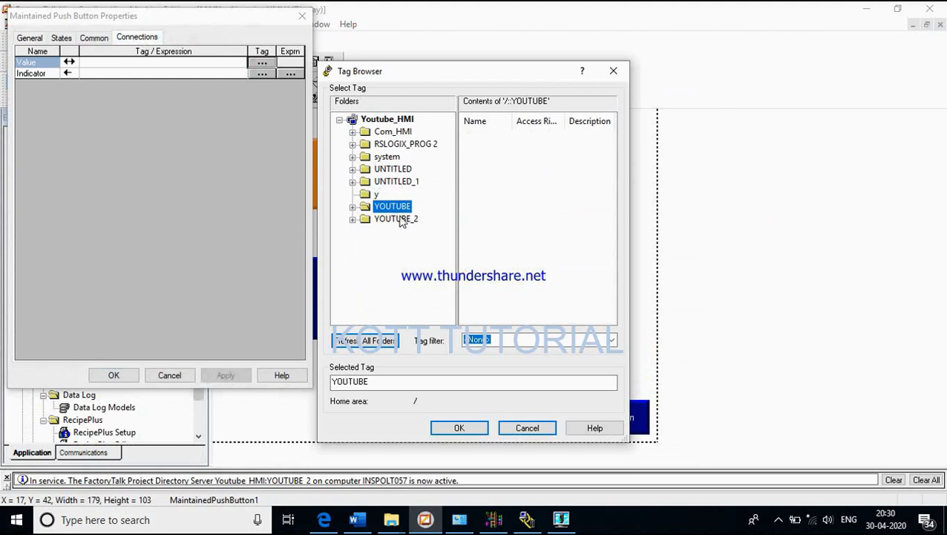
click(399, 220)
click(394, 182)
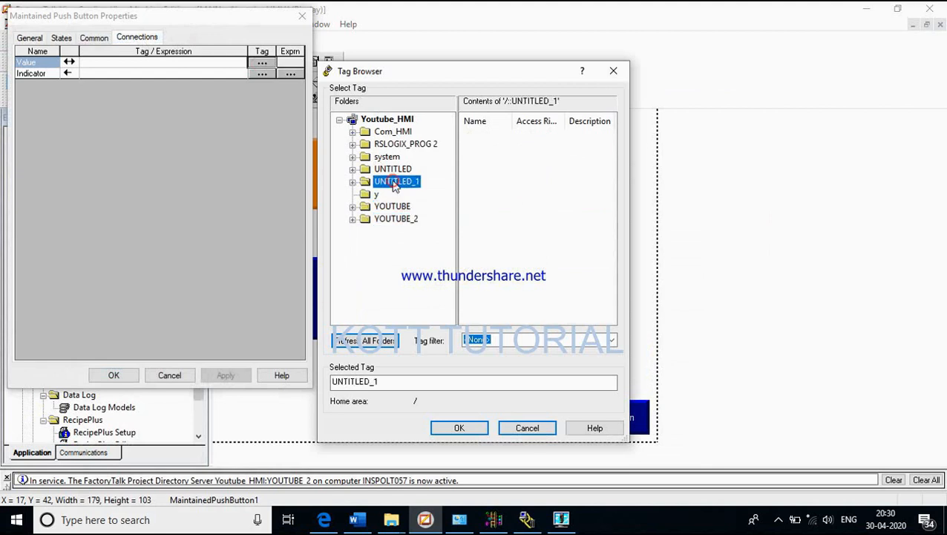
click(385, 170)
click(387, 157)
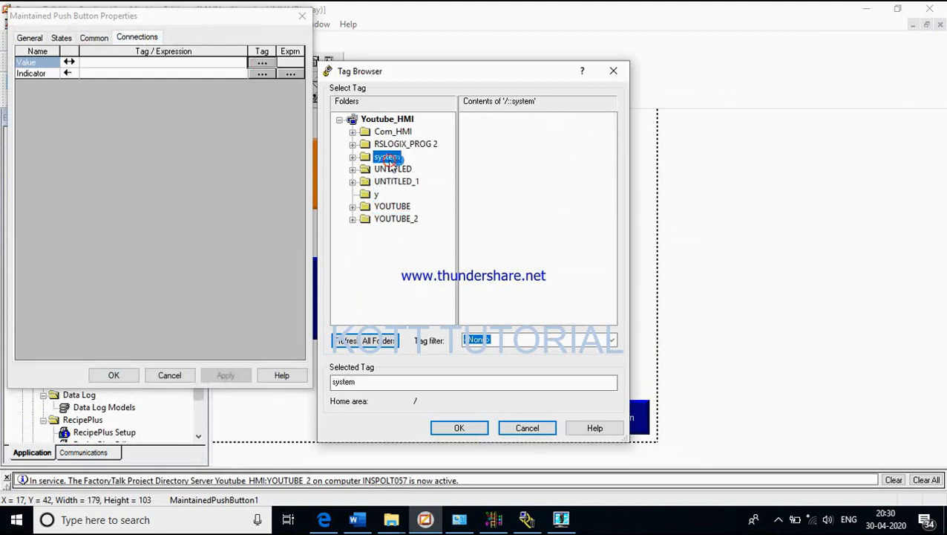
Step: Connect the upper push button's Value to the MOVE_0_PB tag in folder y
click(376, 194)
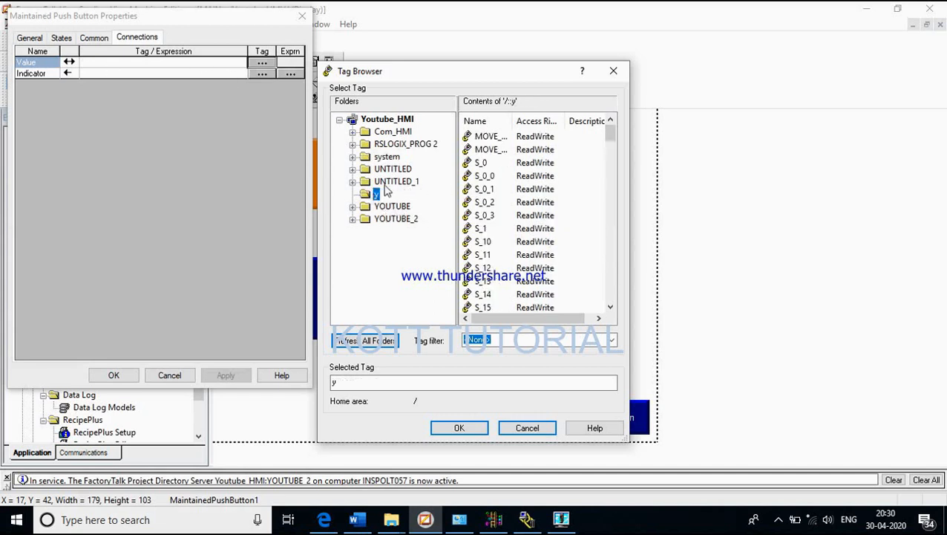
click(385, 182)
click(376, 195)
drag(514, 122, 554, 123)
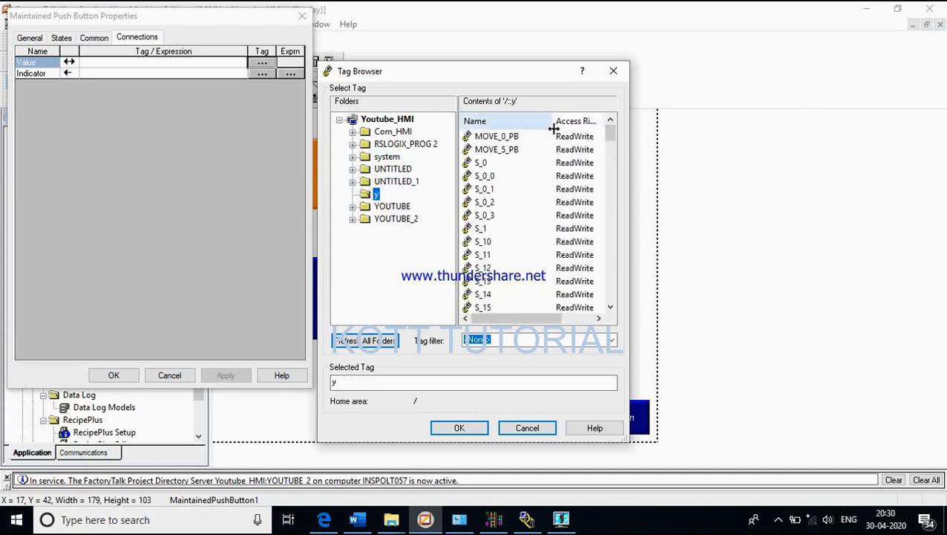
click(495, 138)
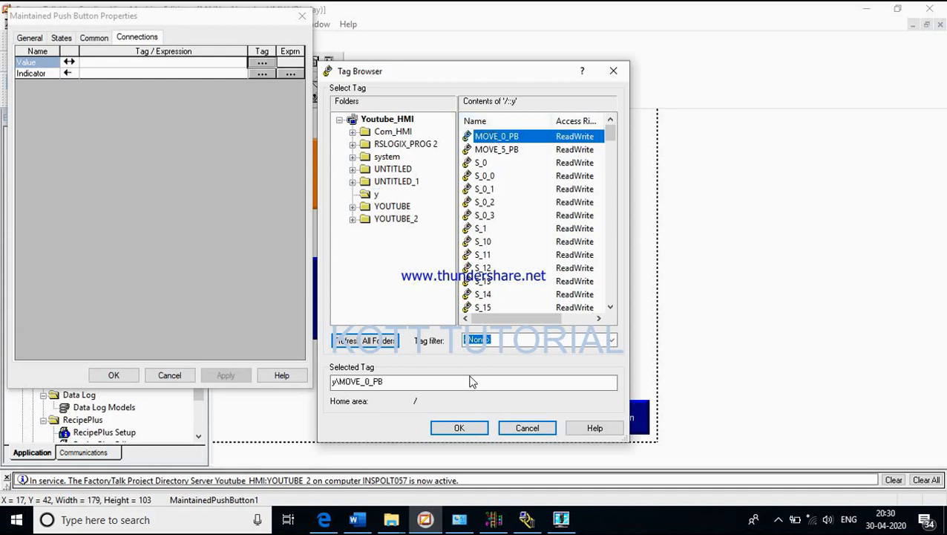
click(463, 428)
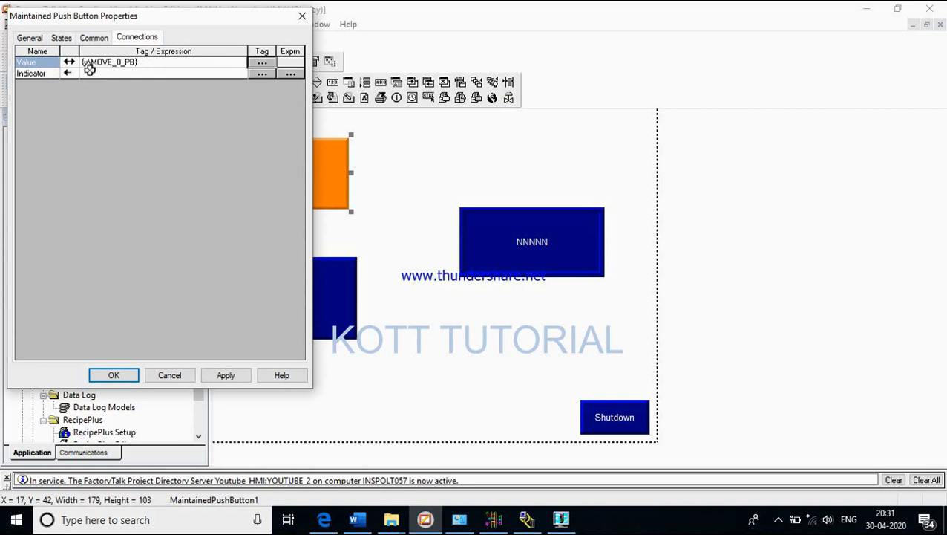
Step: Connect the upper push button's Indicator to y\MOVE_0_PB as well, and save its properties
click(262, 74)
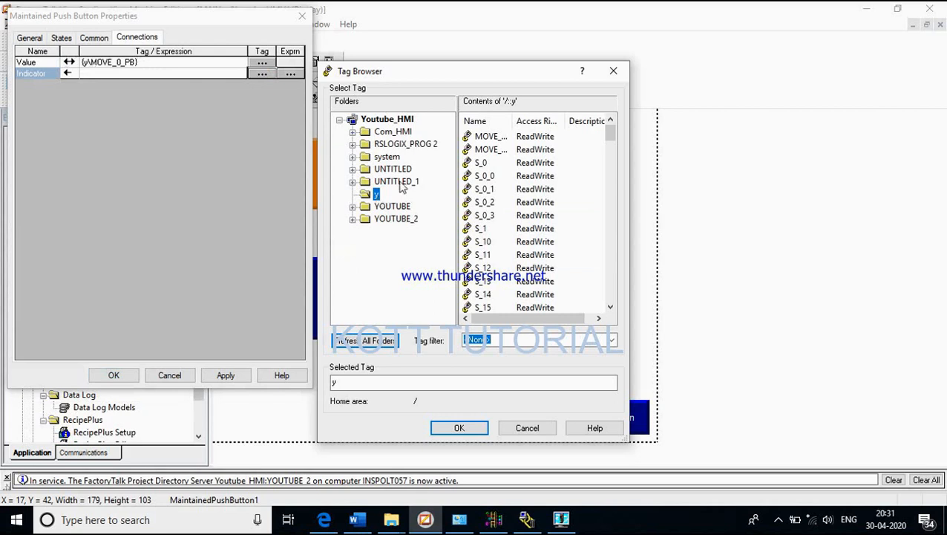
double_click(483, 137)
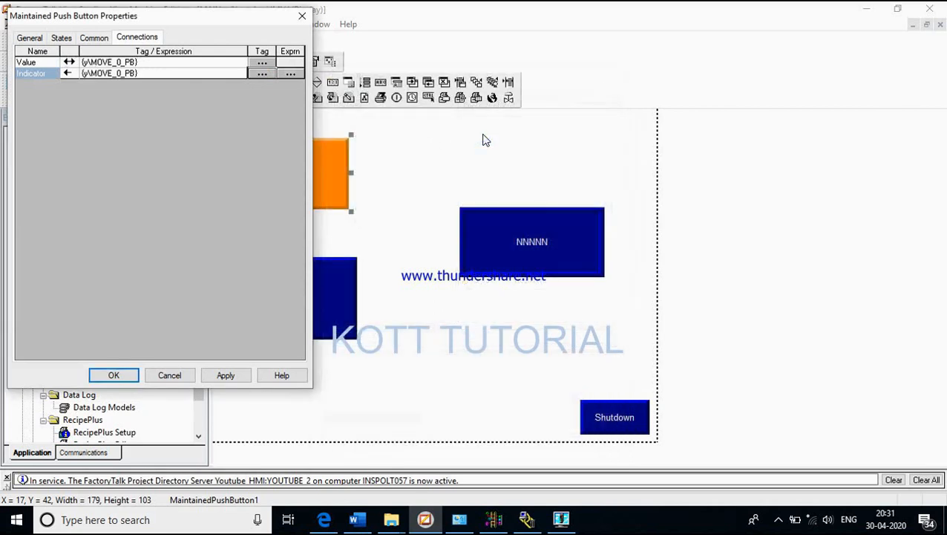
click(227, 374)
click(119, 374)
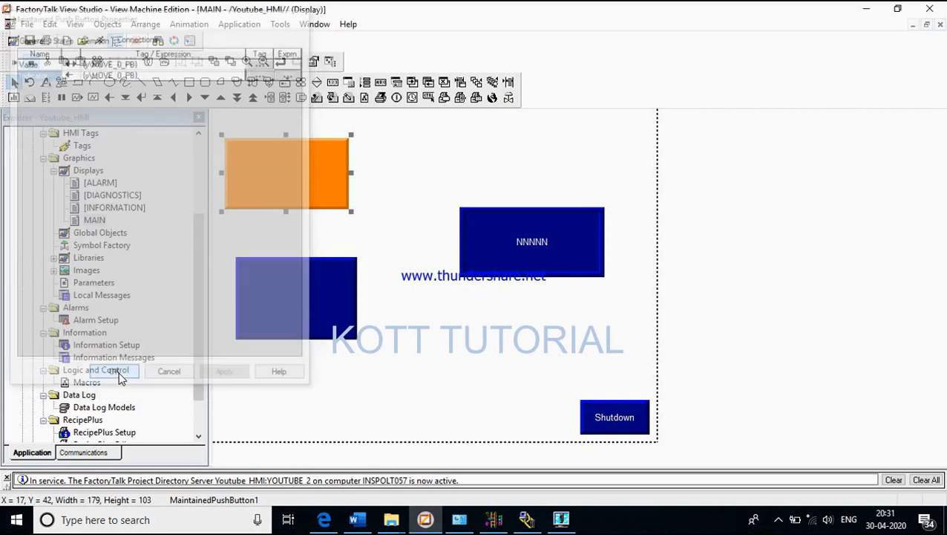
Step: Connect both the Value and the Indicator of the lower push button to the MOVE_5_PB tag in folder y
double_click(310, 291)
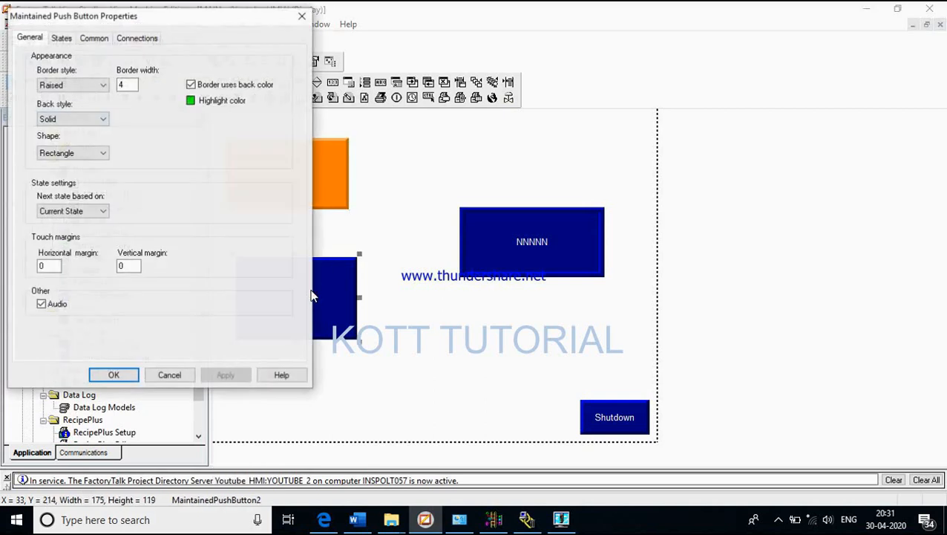
click(141, 40)
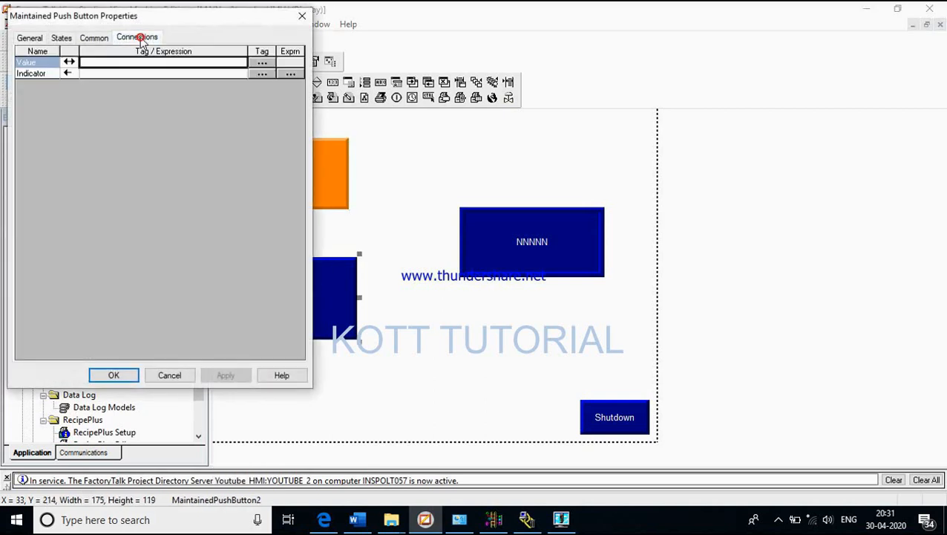
click(259, 64)
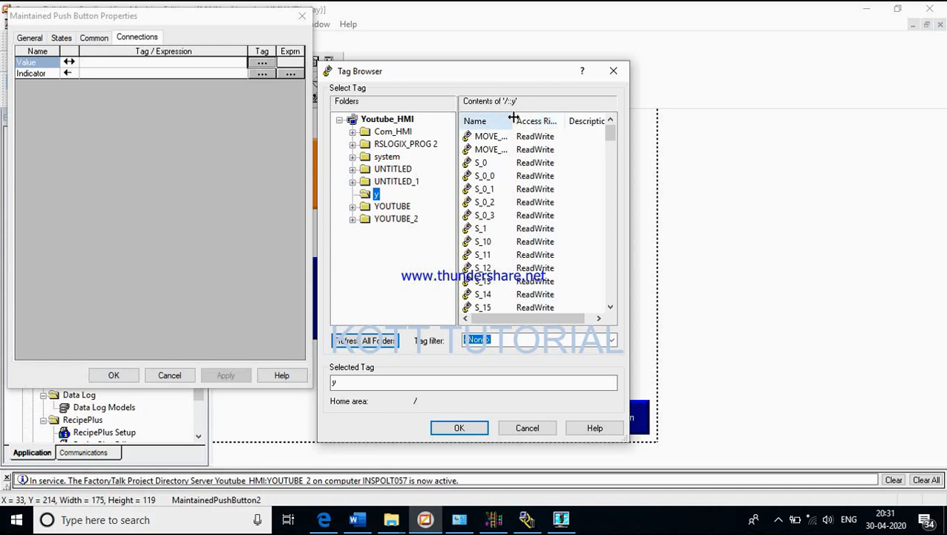
drag(513, 117, 548, 117)
double_click(518, 149)
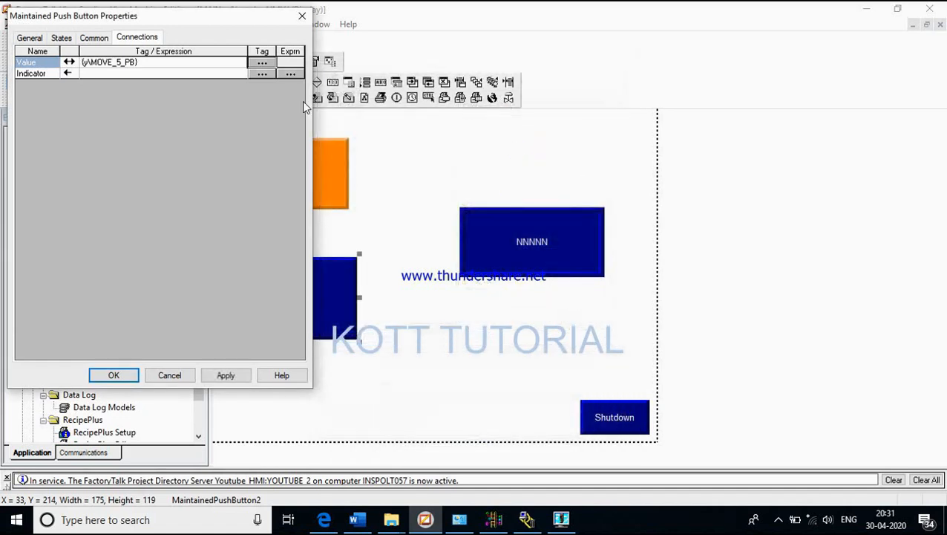
click(262, 73)
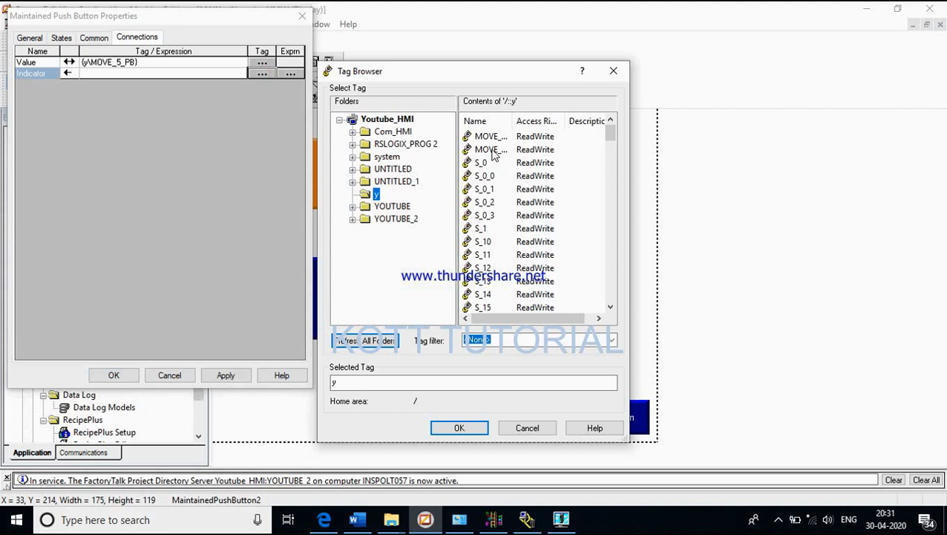
double_click(493, 152)
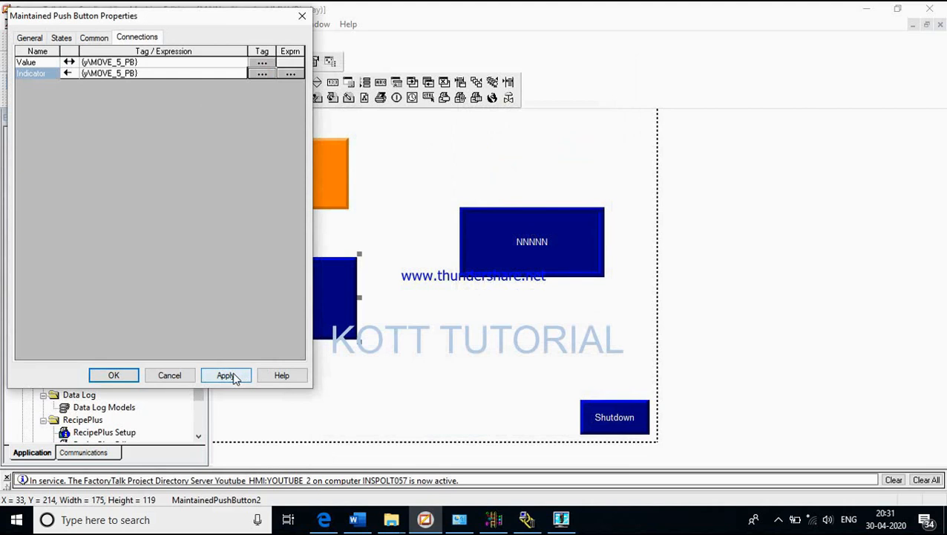
Step: Set the back color of State0 on the lower push button to orange
click(67, 41)
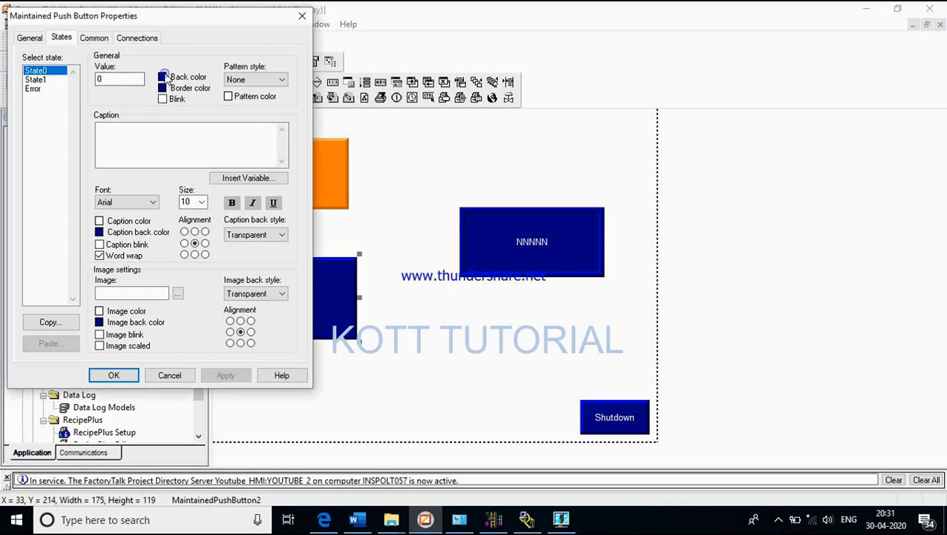
click(163, 77)
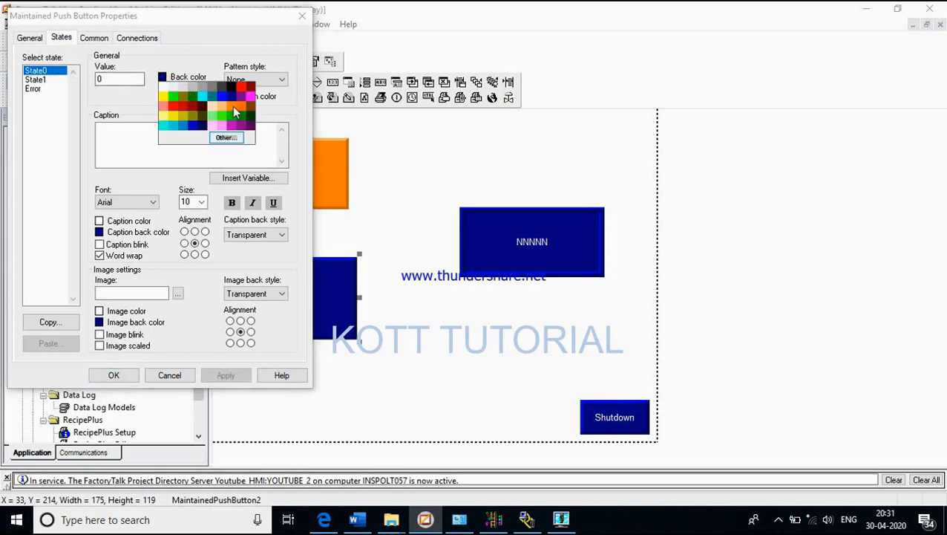
click(235, 110)
Step: Set the back color of State1 on the lower push button to green and save its properties
click(37, 81)
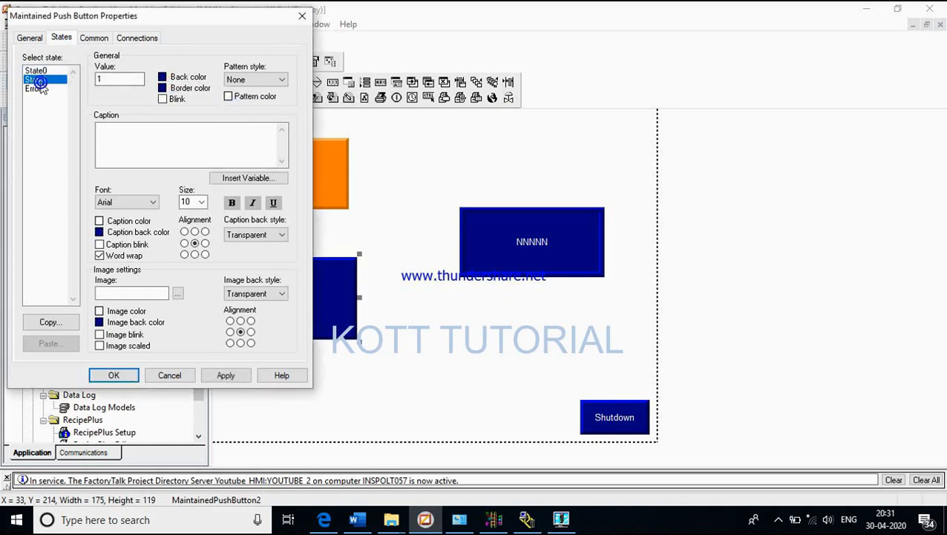
click(163, 80)
click(222, 116)
click(226, 375)
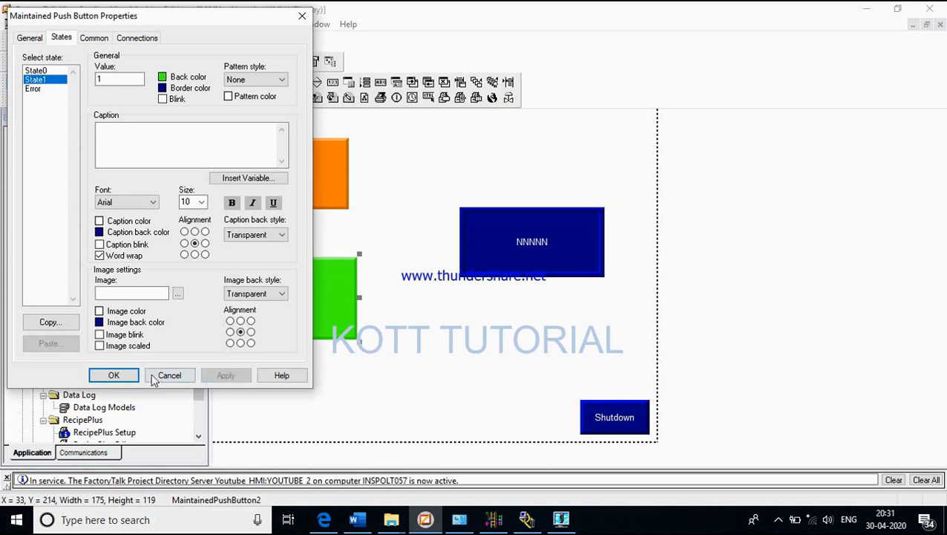
click(114, 375)
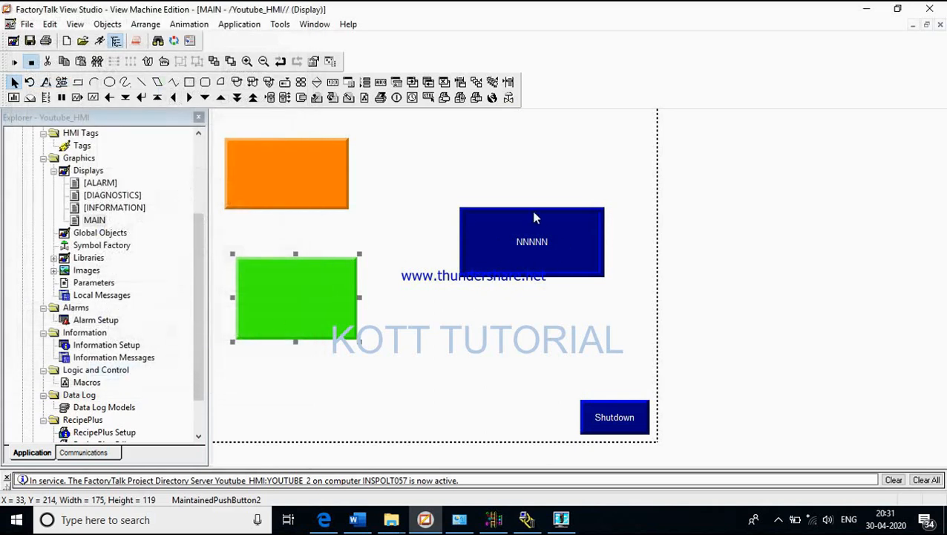
Step: Connect the numeric display's Value to the VALUE tag in folder y, leave Polarity unassigned, and save its properties
double_click(549, 241)
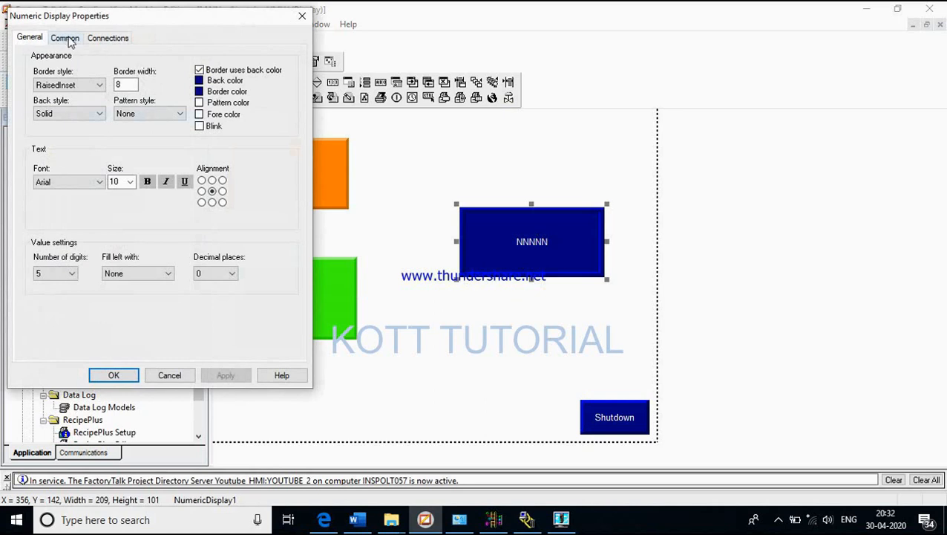
click(67, 38)
click(102, 37)
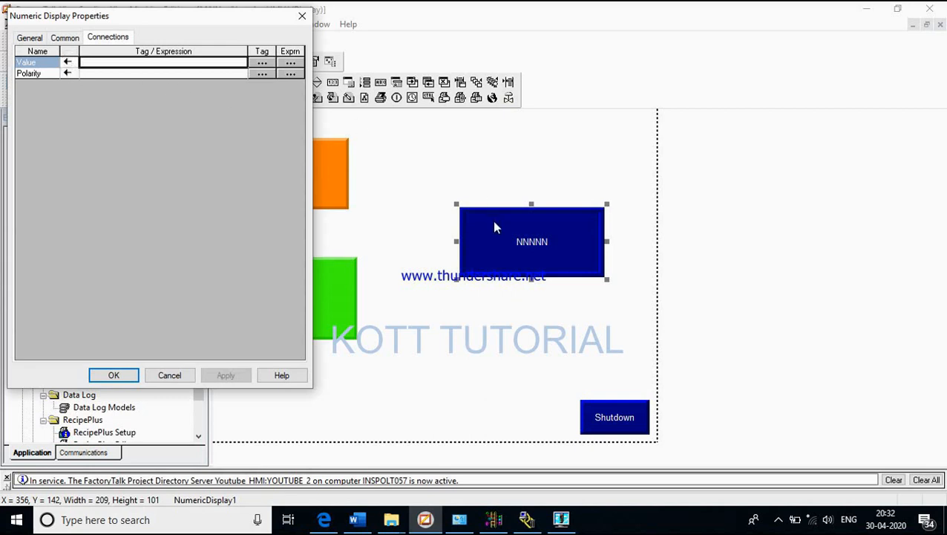
click(261, 64)
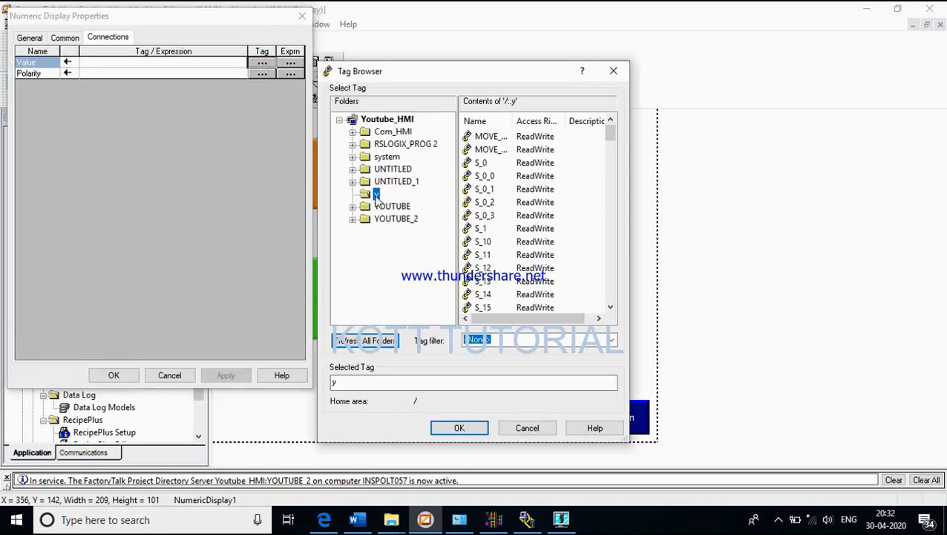
drag(513, 120, 539, 121)
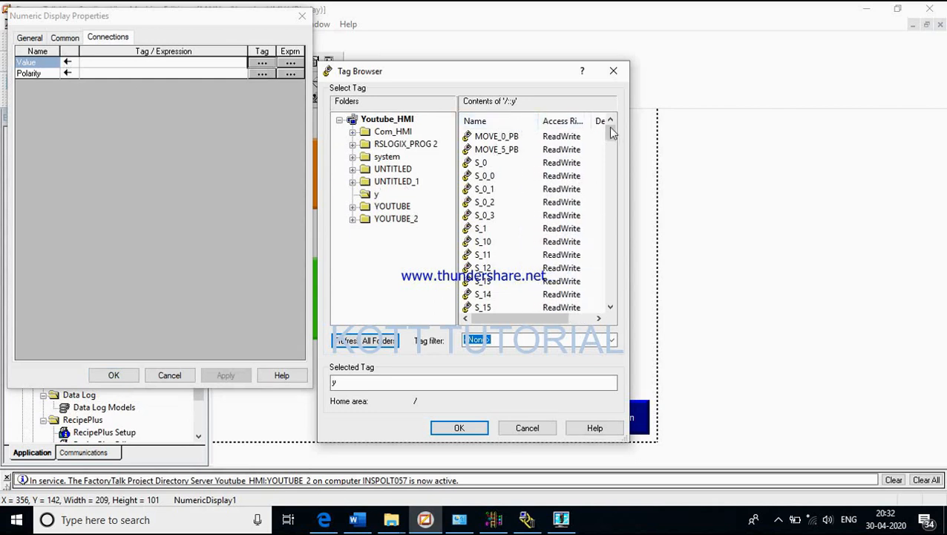
drag(606, 131, 596, 308)
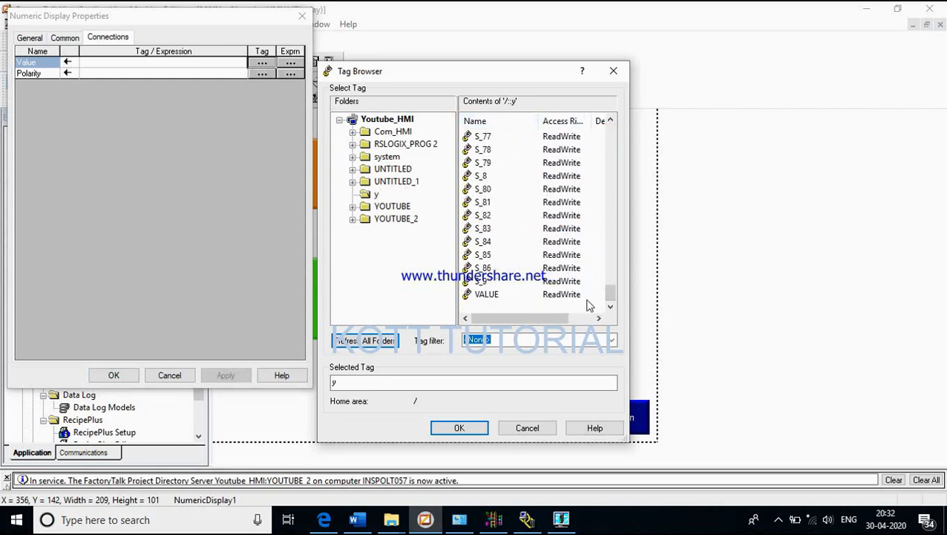
click(484, 295)
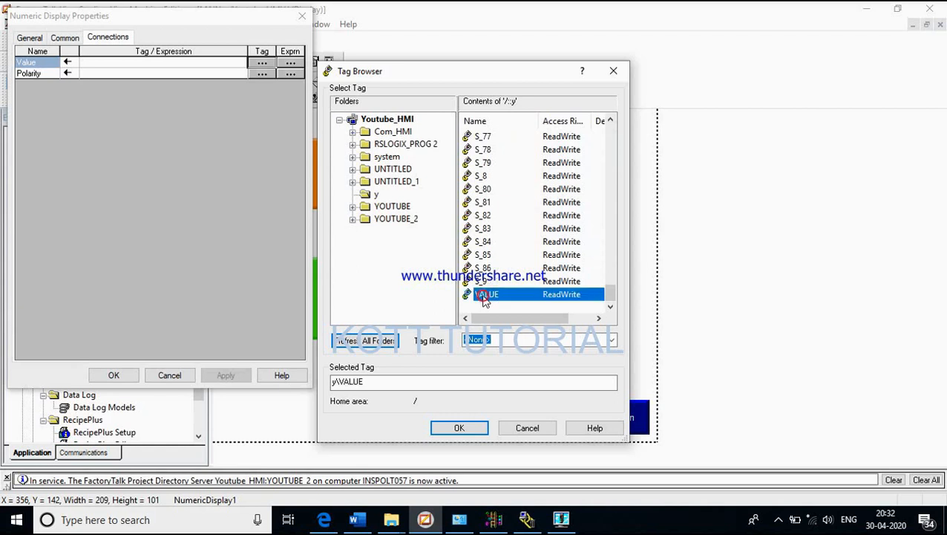
click(461, 428)
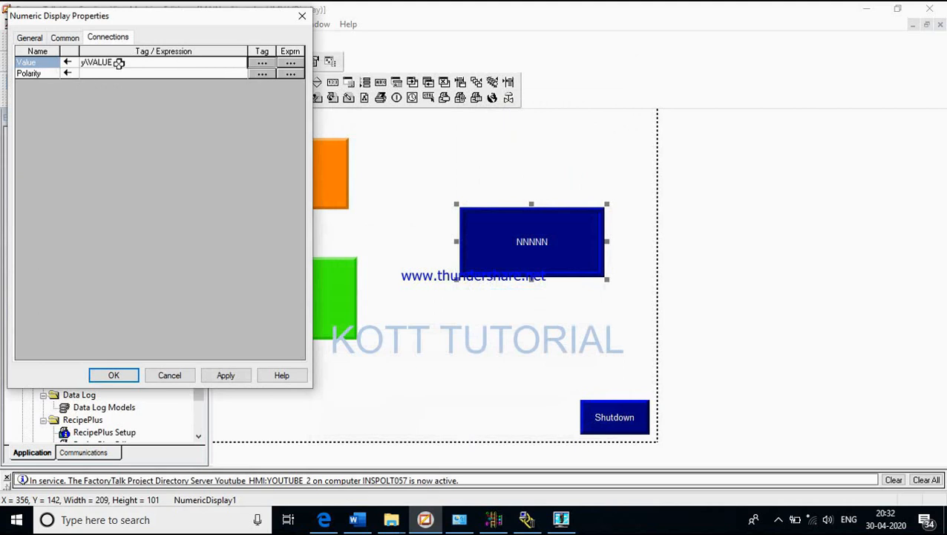
click(77, 40)
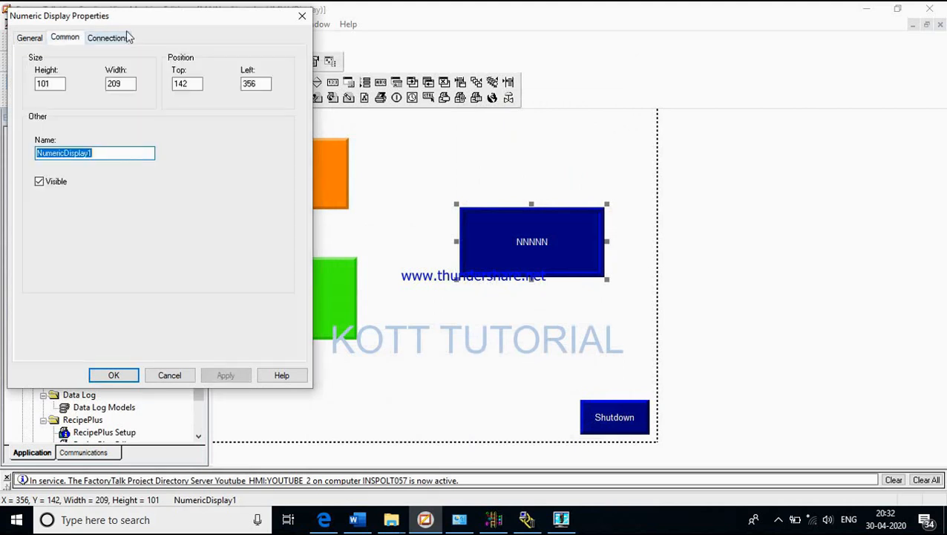
click(106, 39)
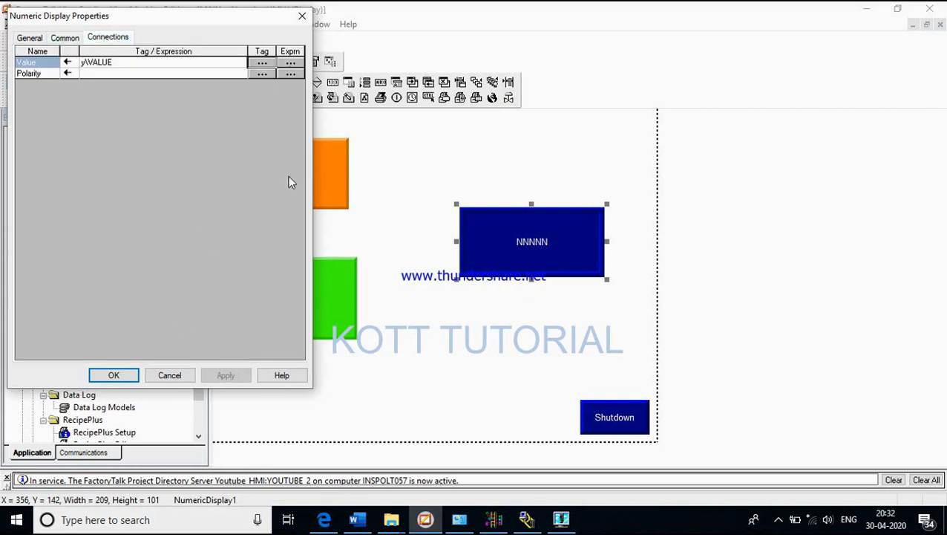
click(113, 375)
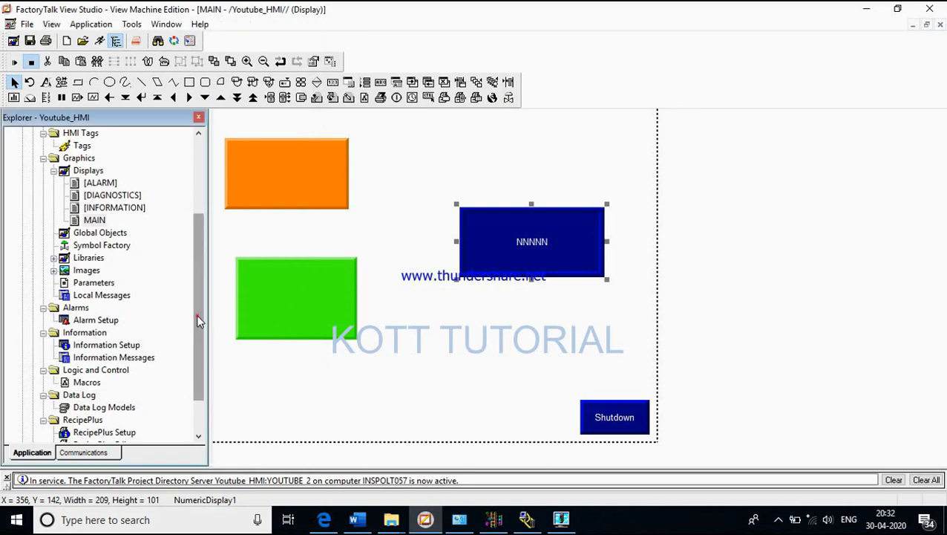
drag(196, 314, 198, 236)
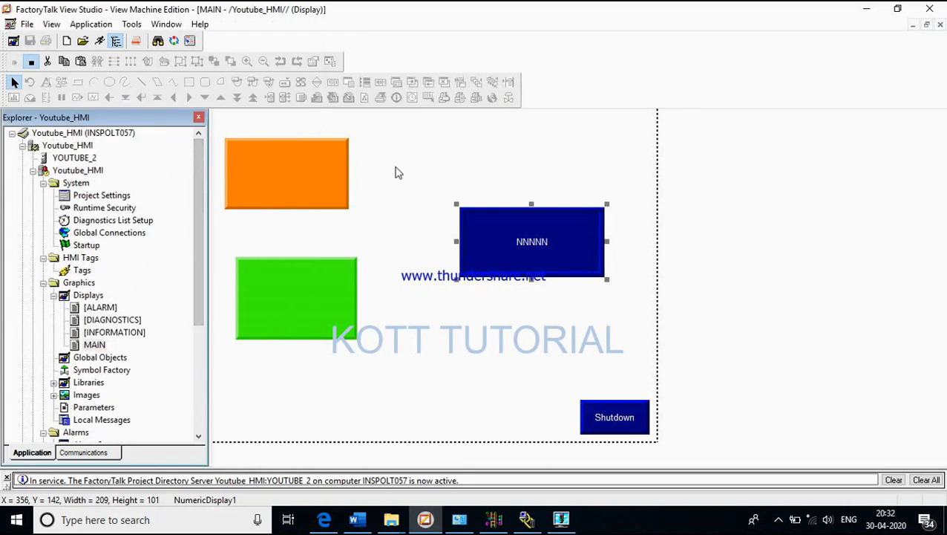
Step: Move the upper push button closer to the lower one, save the MAIN display, and start a test run of the application
drag(300, 161, 315, 182)
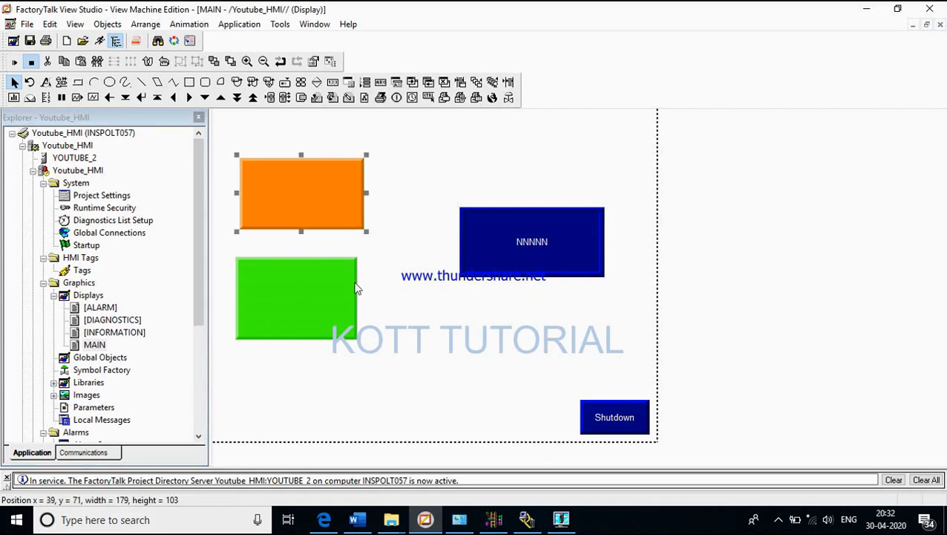
click(493, 520)
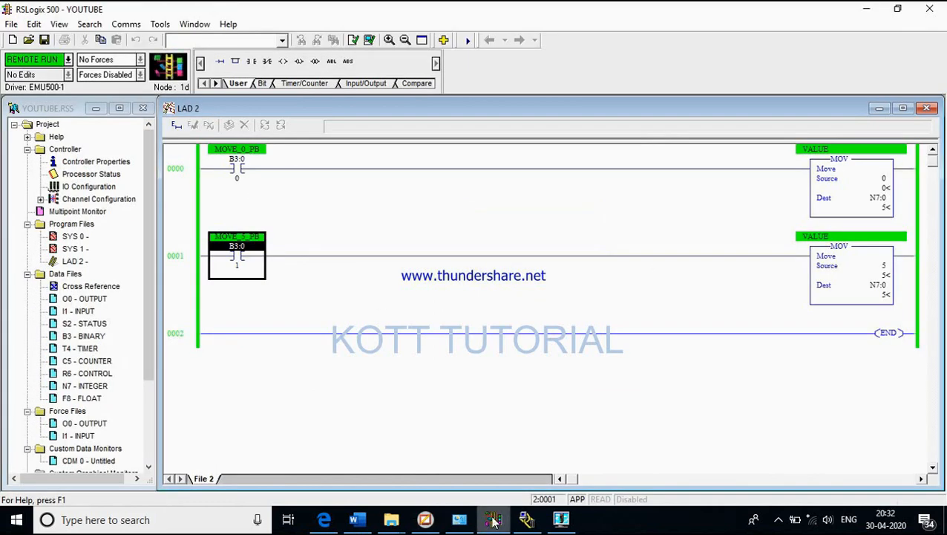
click(493, 520)
click(417, 244)
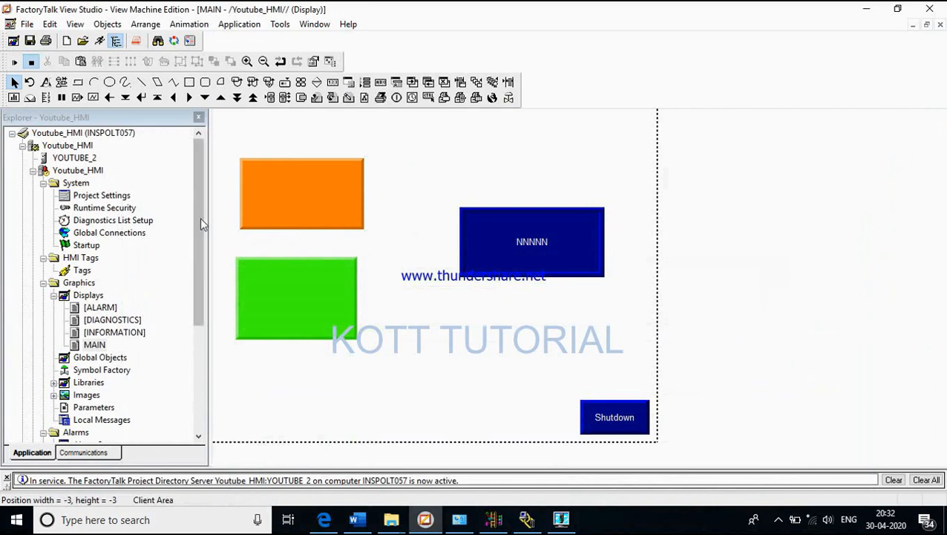
click(199, 178)
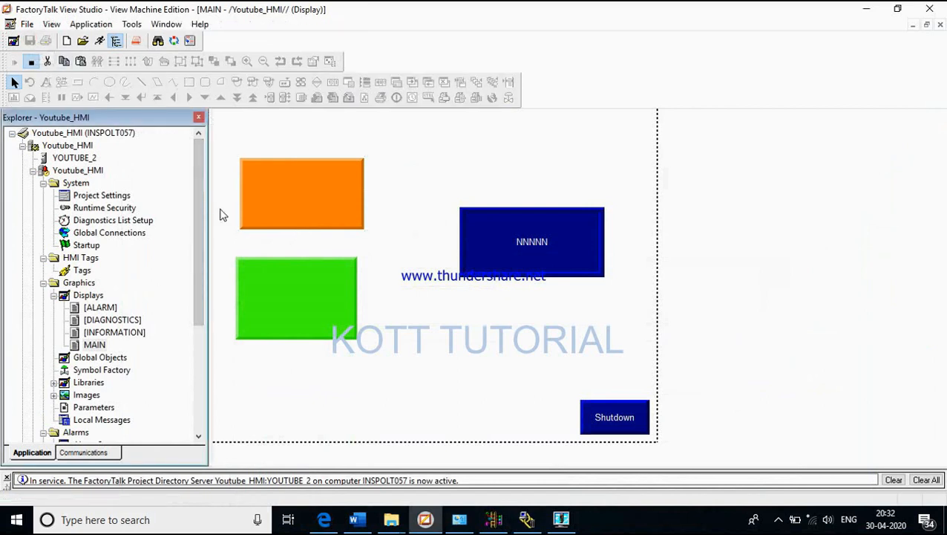
click(305, 240)
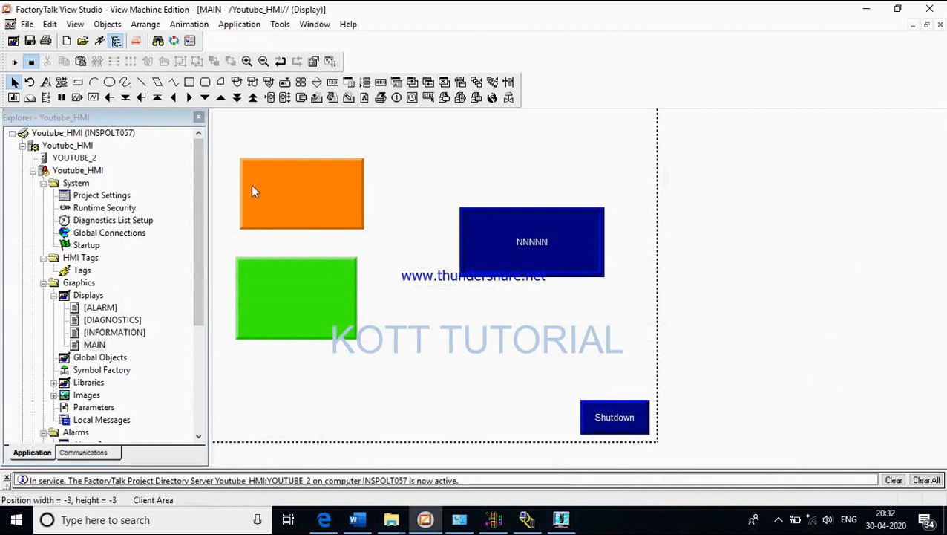
key(ctrl+s)
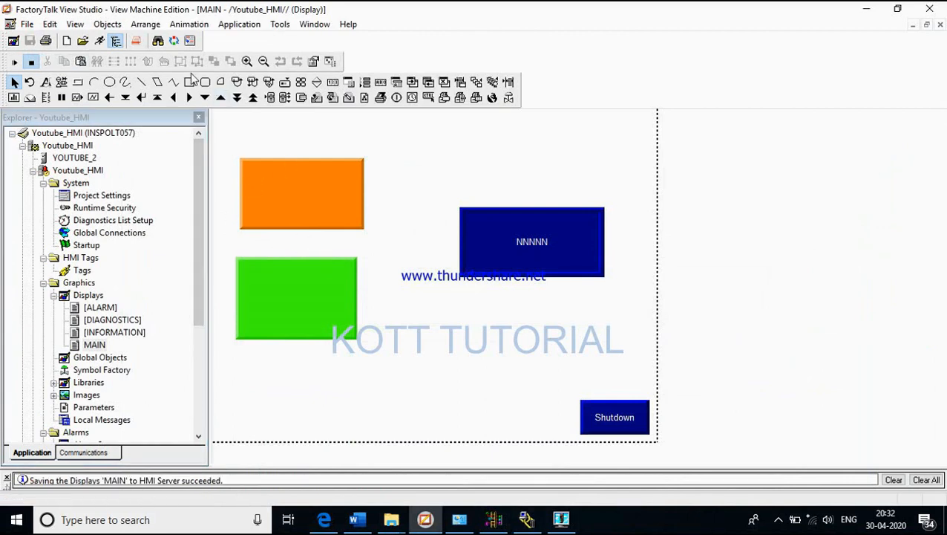
click(102, 42)
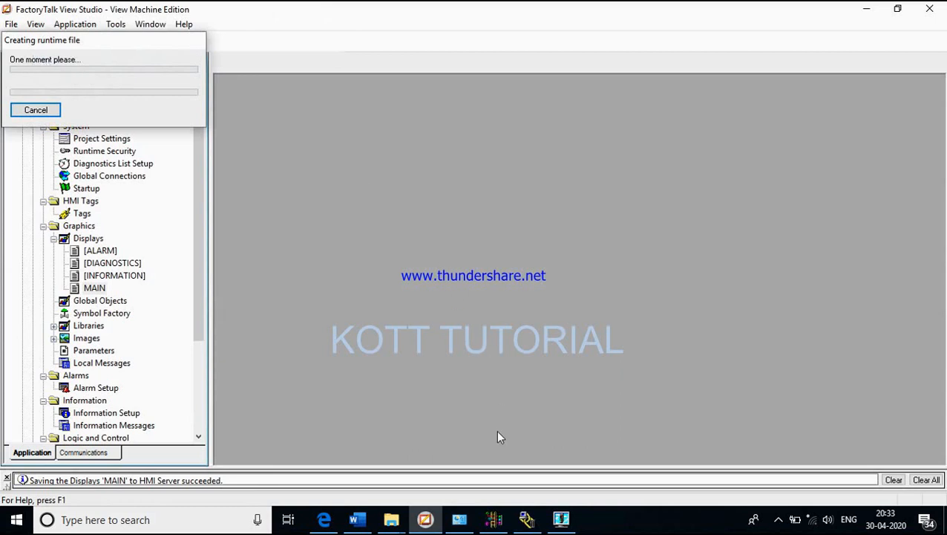
Step: Switch to RSLogix 500 and narrow the LAD 2 window so its contacts and MOV blocks sit close together
click(526, 519)
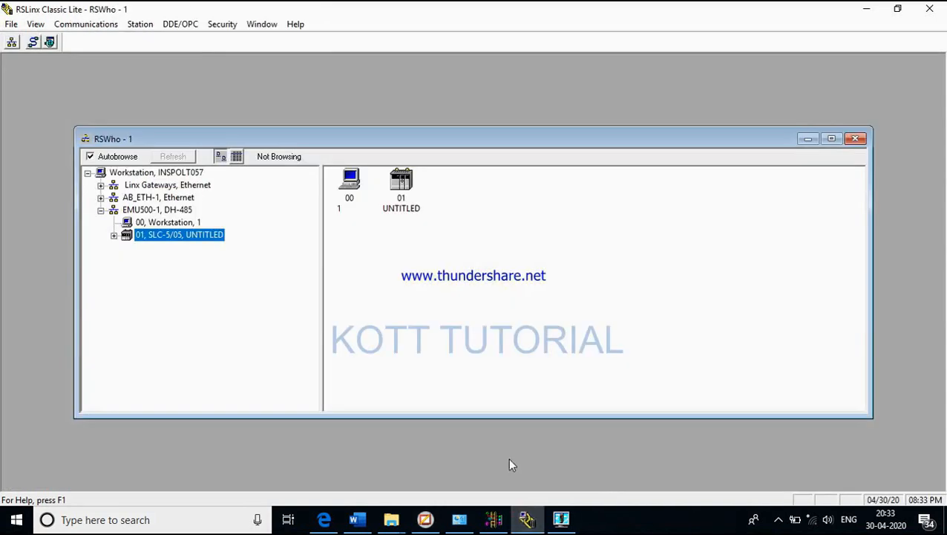
click(561, 519)
click(494, 519)
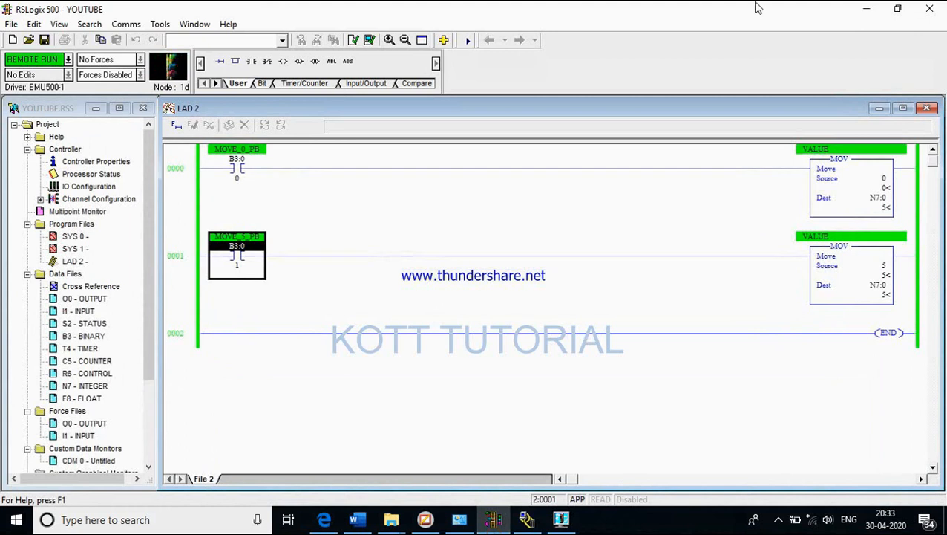
click(898, 8)
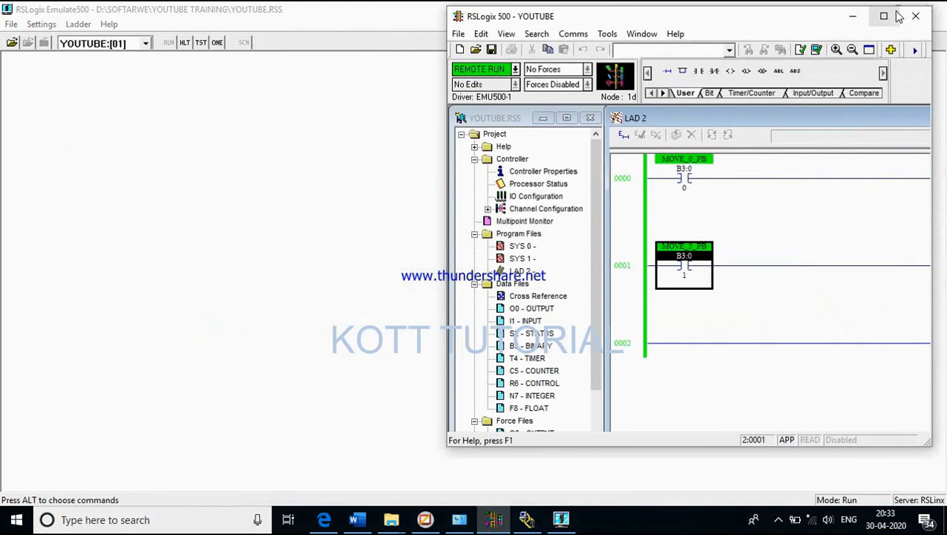
double_click(660, 119)
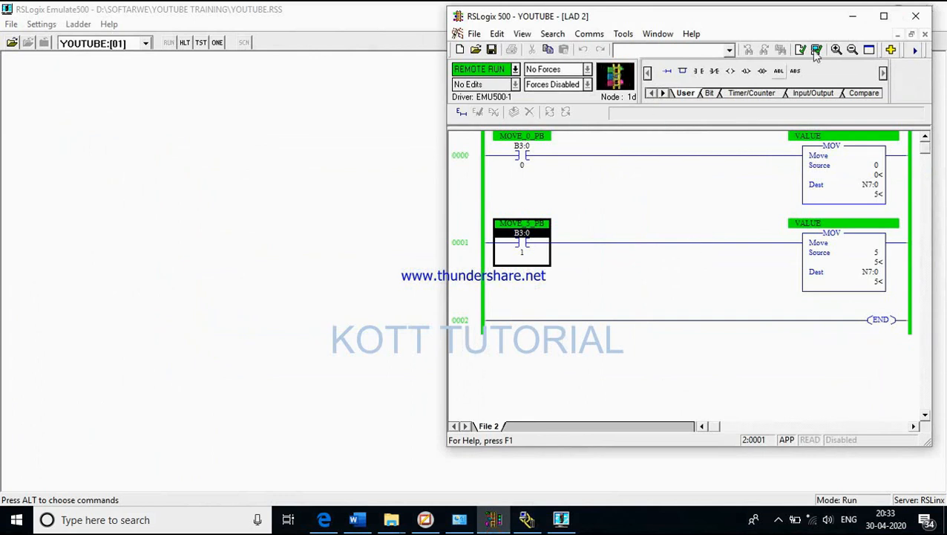
click(883, 15)
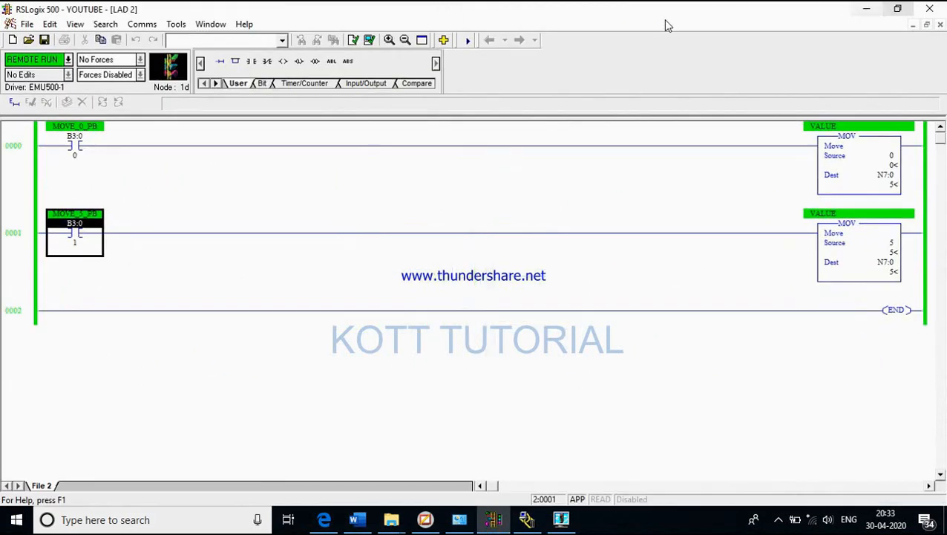
click(241, 112)
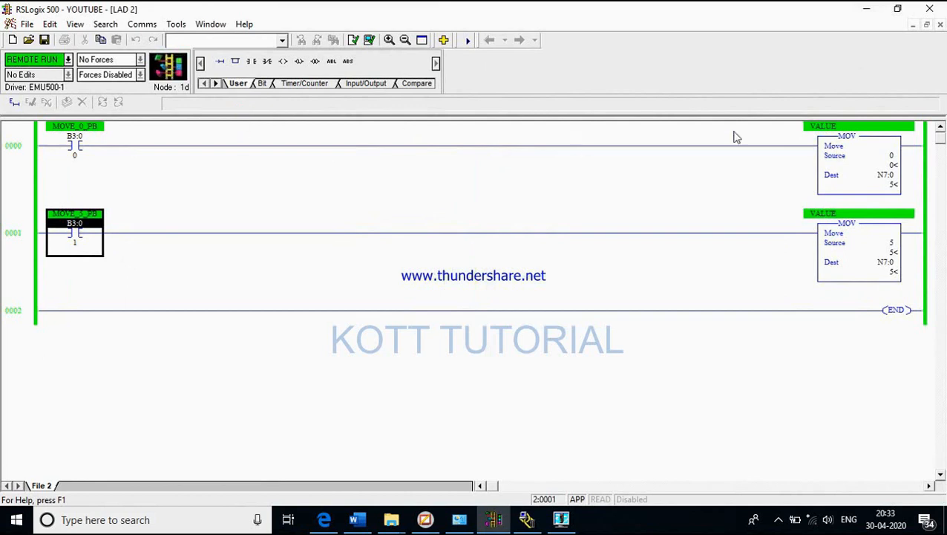
click(925, 27)
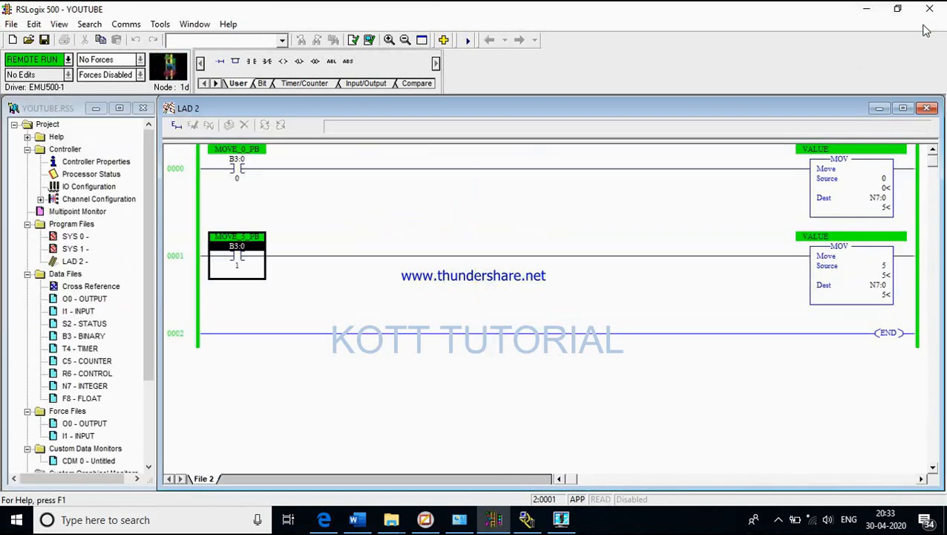
drag(161, 206, 602, 198)
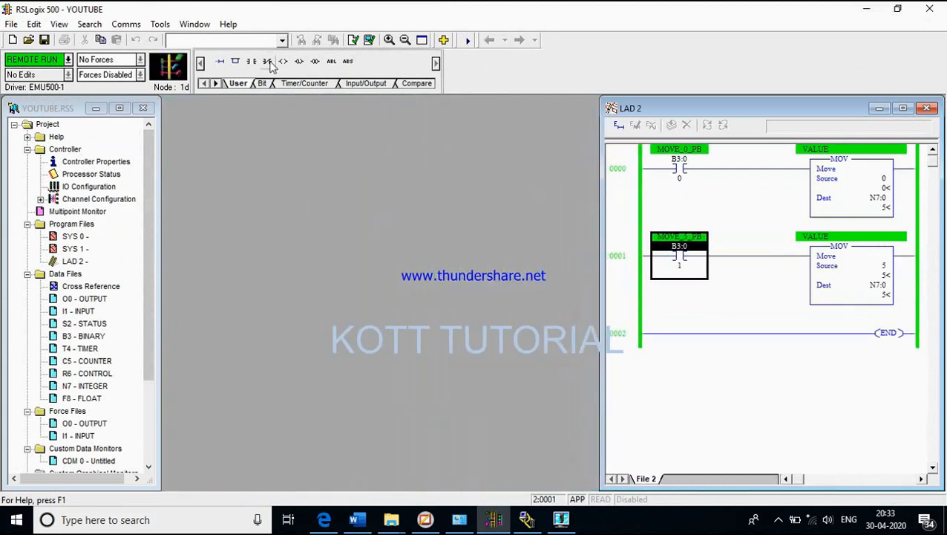
Step: Move the LAD 2 window next to the project tree and restore RSLogix 500 to its smaller window size
click(895, 9)
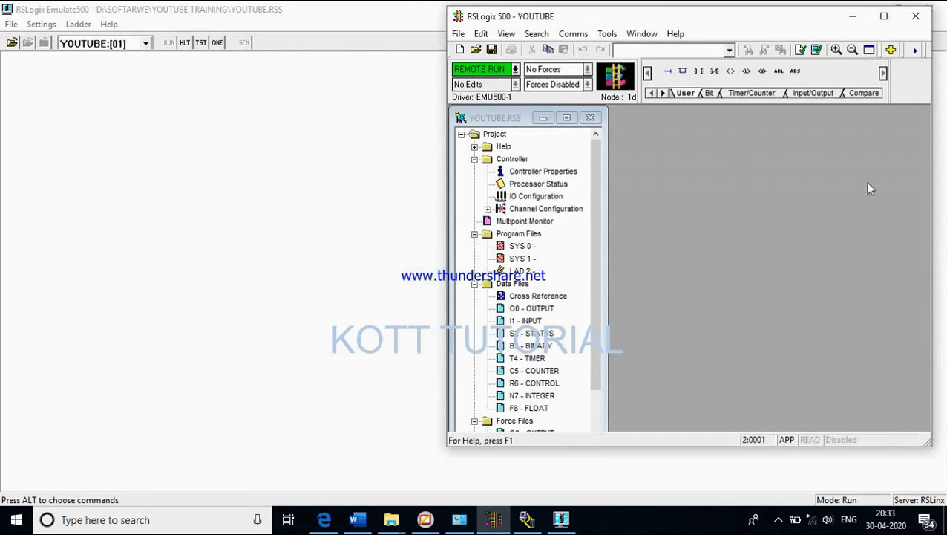
click(885, 16)
drag(730, 107, 293, 108)
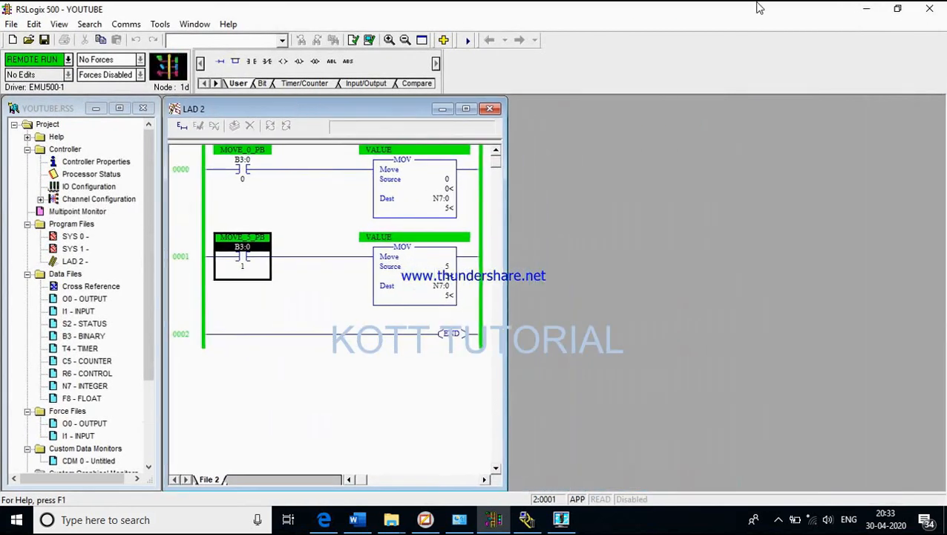
click(898, 9)
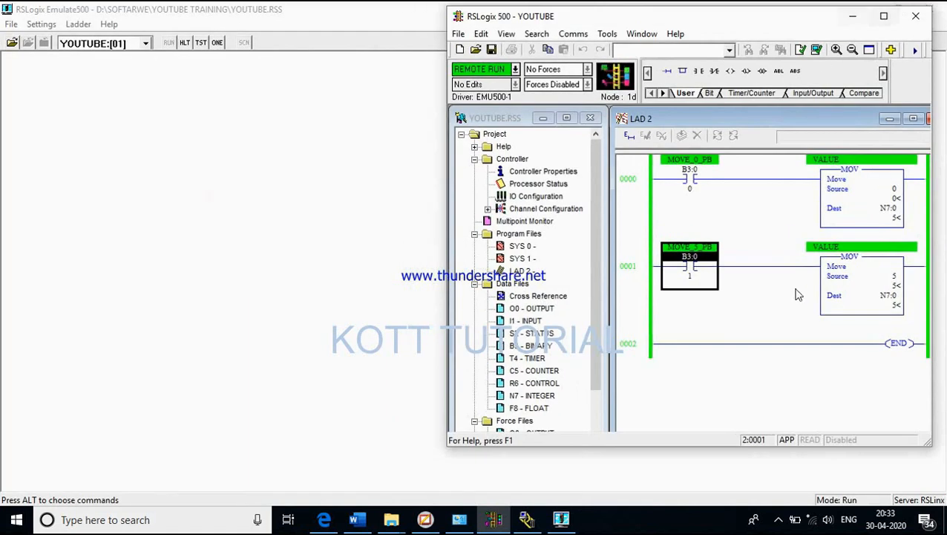
Step: Narrow the RSLogix 500 window from its outer edge and widen the YOUTUBE.RSS project tree to show its full entries
drag(450, 324, 518, 324)
drag(443, 313, 486, 314)
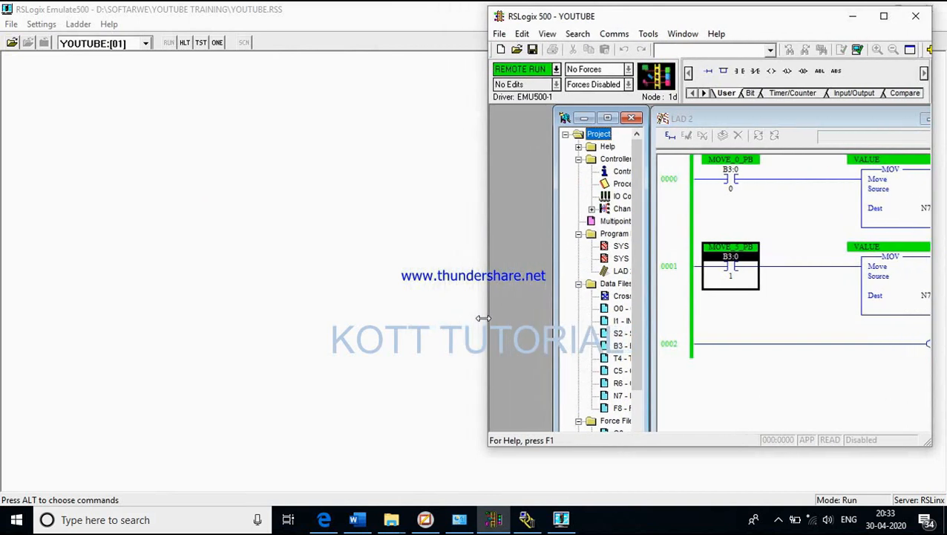
click(566, 117)
click(530, 113)
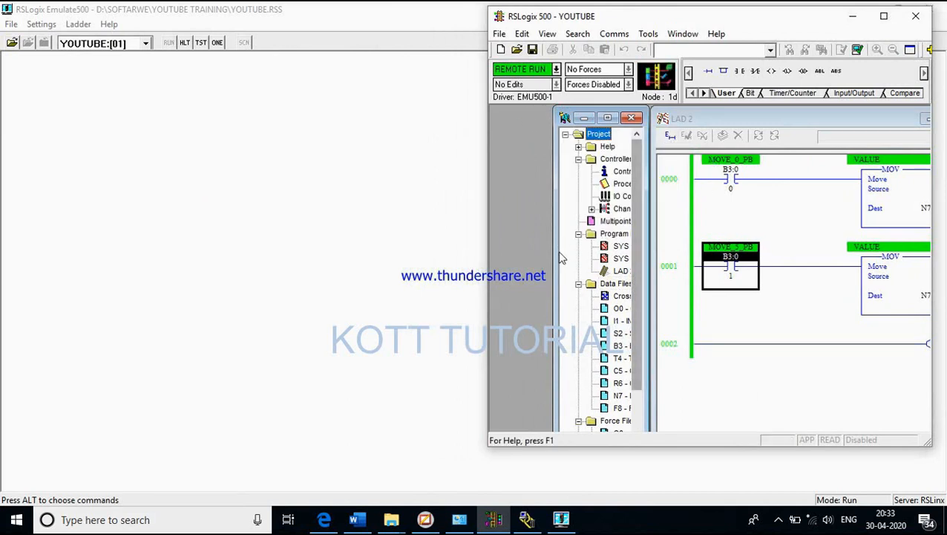
drag(555, 254, 493, 250)
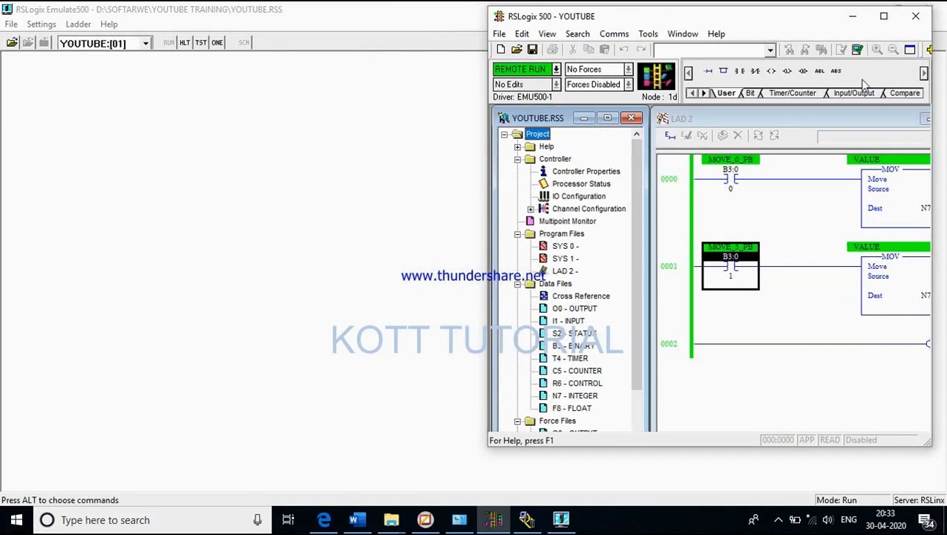
Step: Narrow the LAD 2 window further so both rungs fit completely inside the restored RSLogix 500 window
click(884, 15)
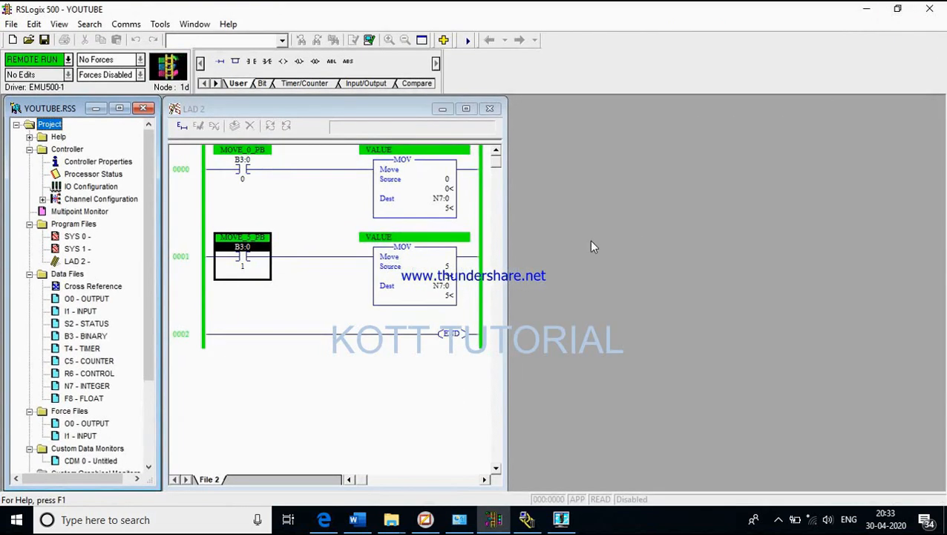
drag(509, 260, 444, 262)
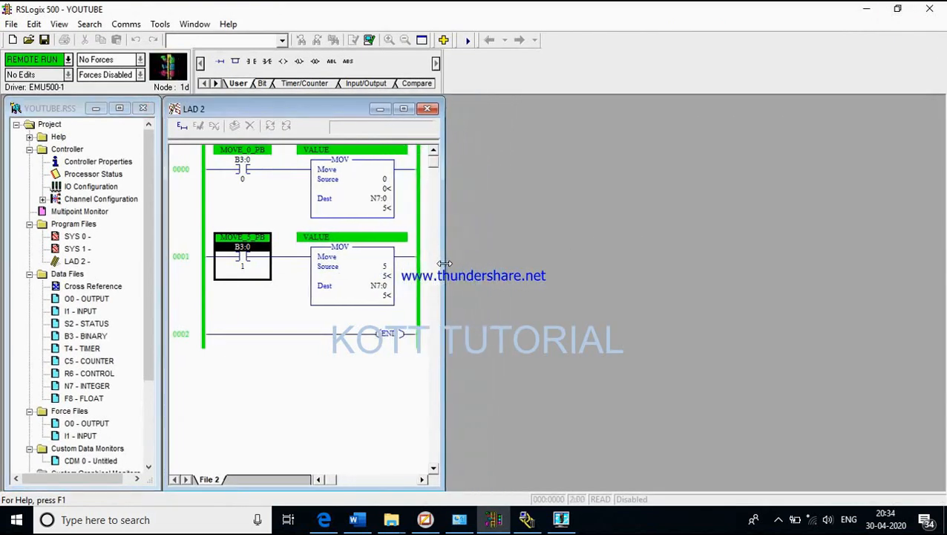
click(897, 8)
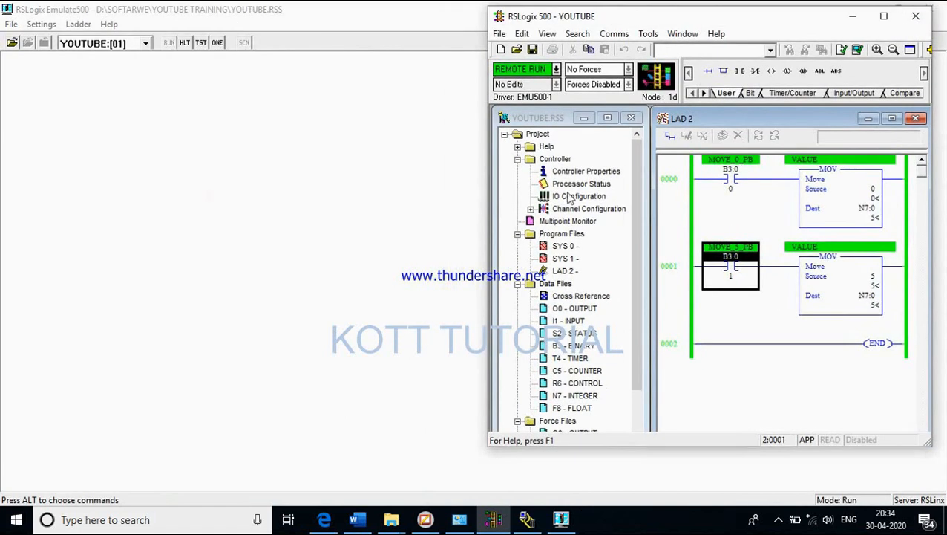
Step: Switch to FactoryTalk View Studio, allow UnpackMER.dll to make changes, and show the running MAIN display beside RSLogix 500
click(424, 520)
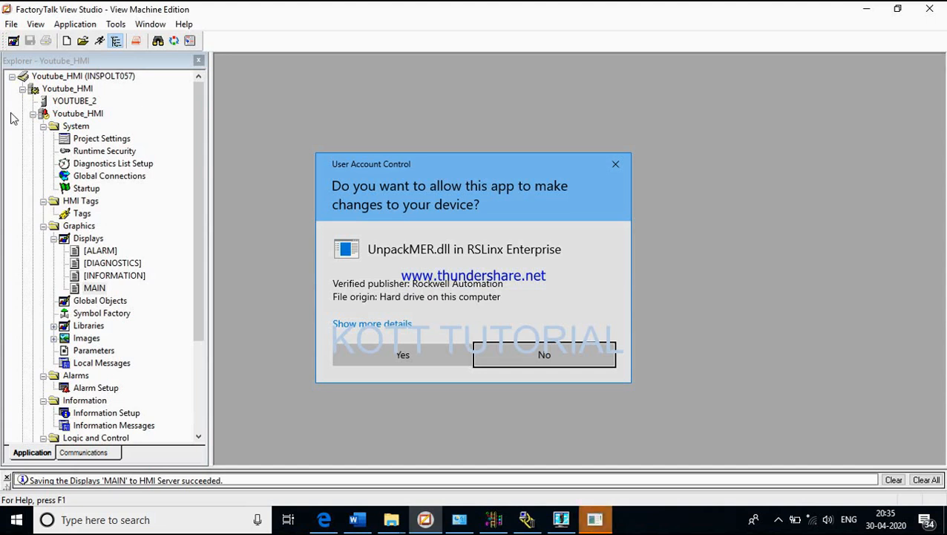
click(385, 355)
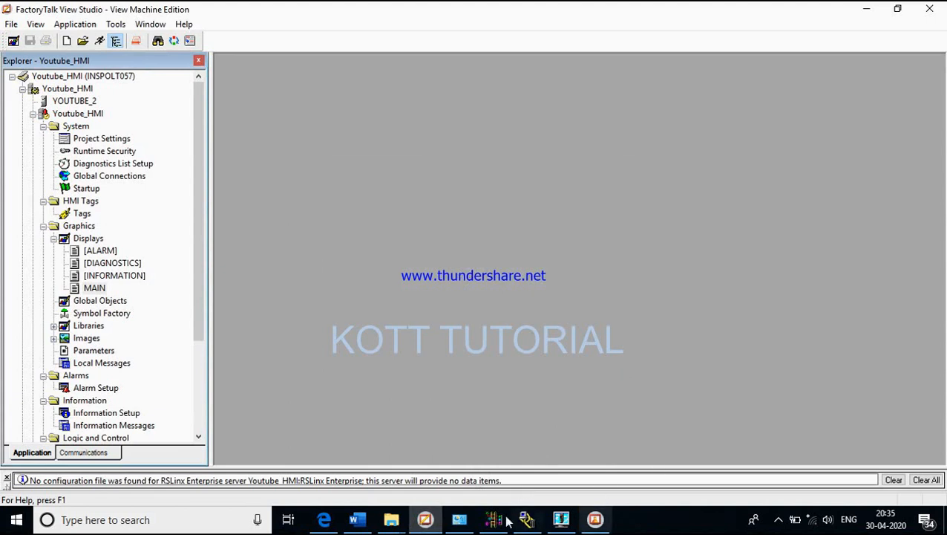
click(595, 519)
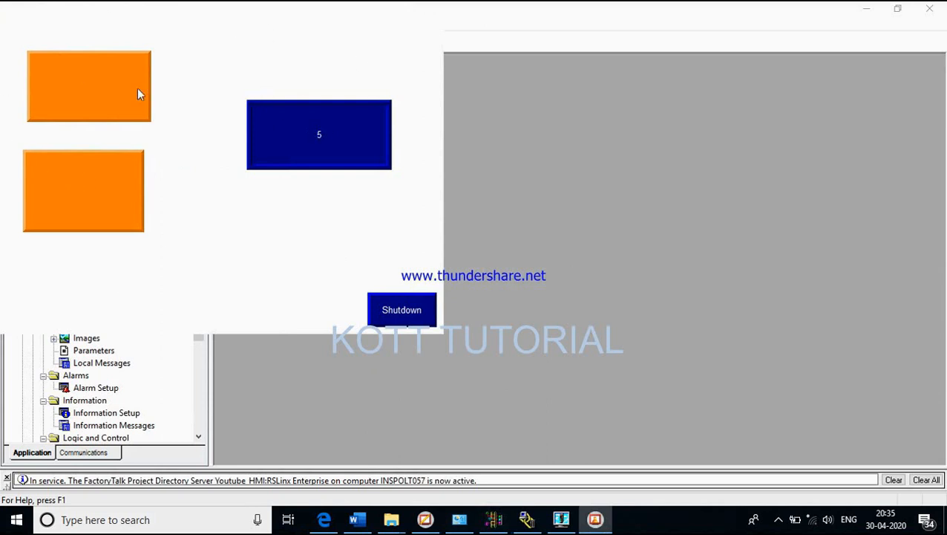
click(493, 519)
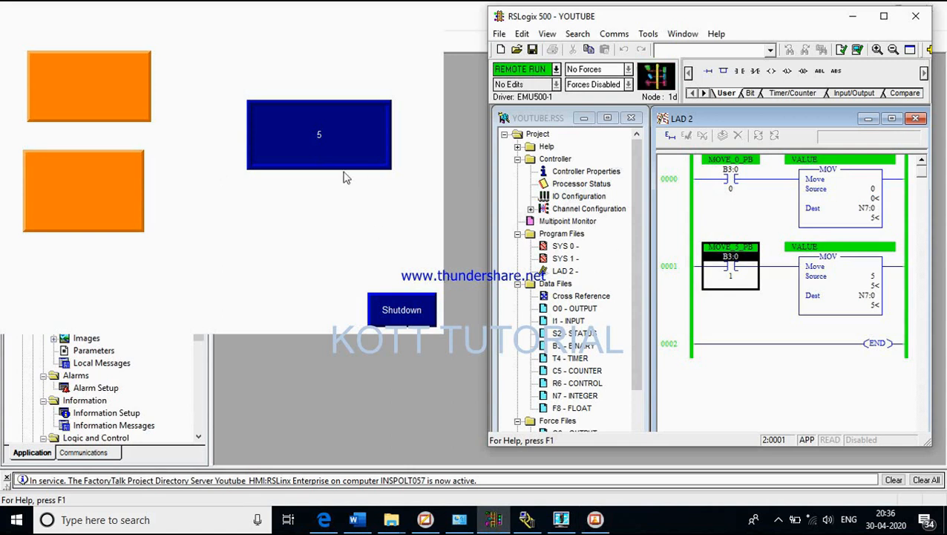
Step: Test the upper push button in the running display by switching MOVE_0_PB on and off again
click(100, 87)
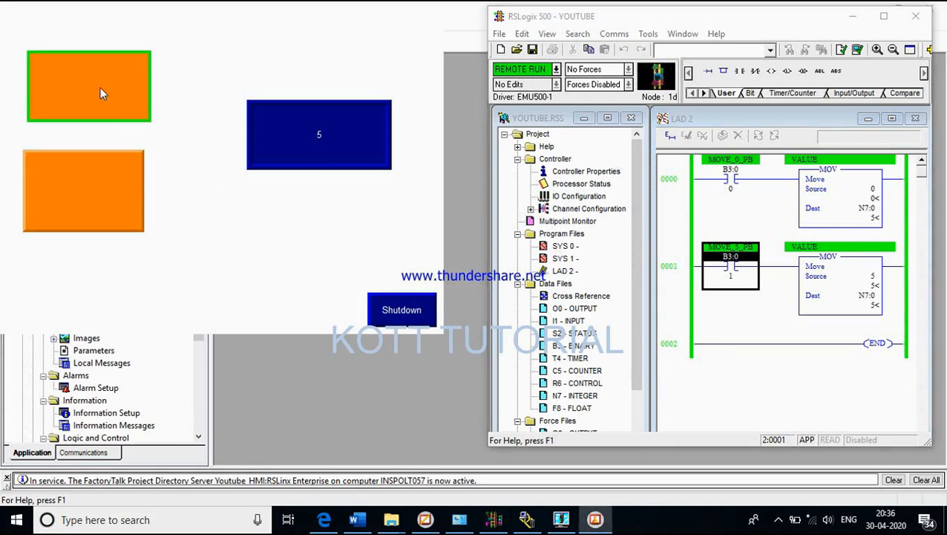
click(101, 88)
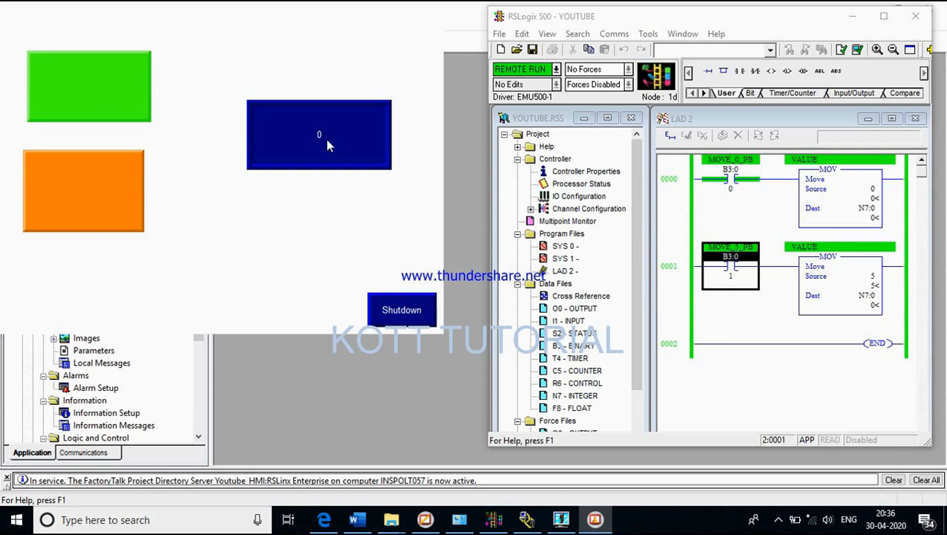
click(134, 91)
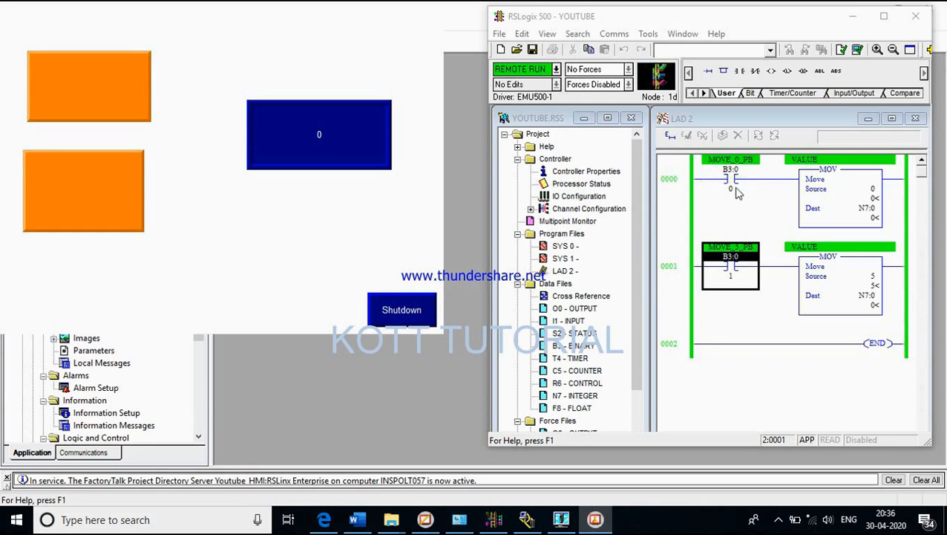
Step: Test the lower push button in the running display by switching MOVE_5_PB on and off again
click(96, 191)
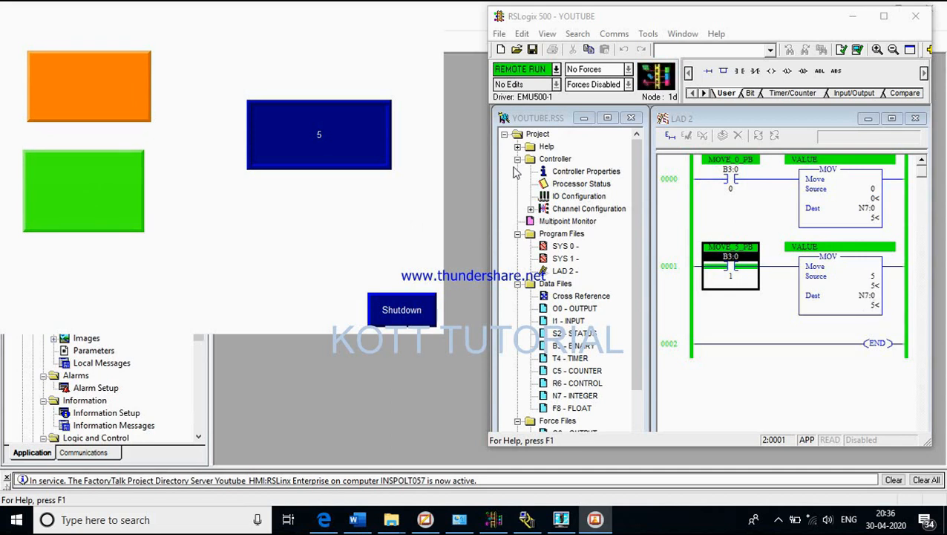
click(115, 184)
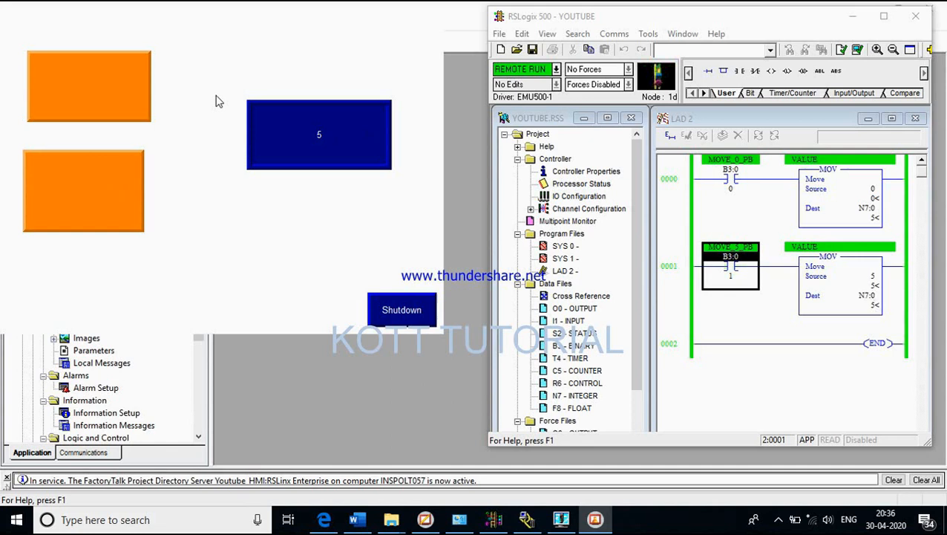
click(509, 21)
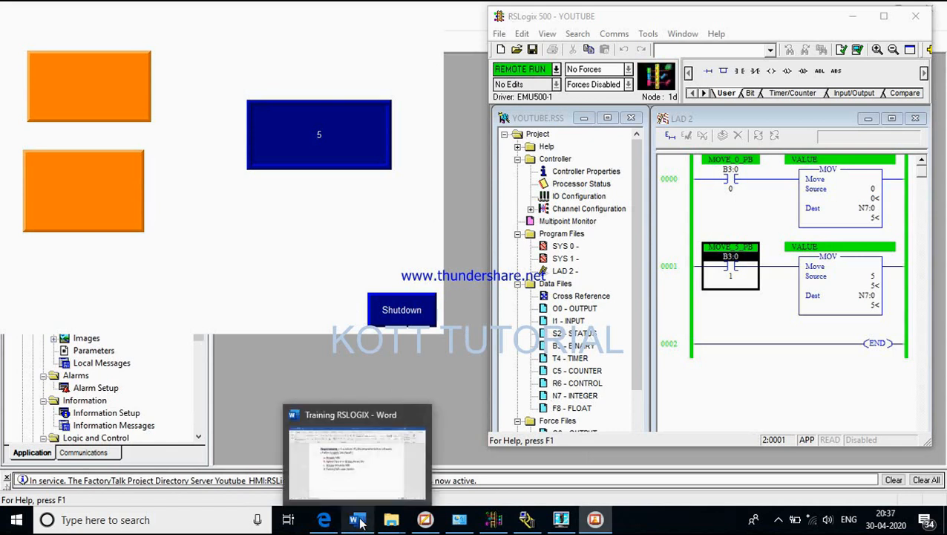
Step: Shut down the running HMI application and switch to Word to review the topic and requirements in the Training RSLOGIX document
click(403, 311)
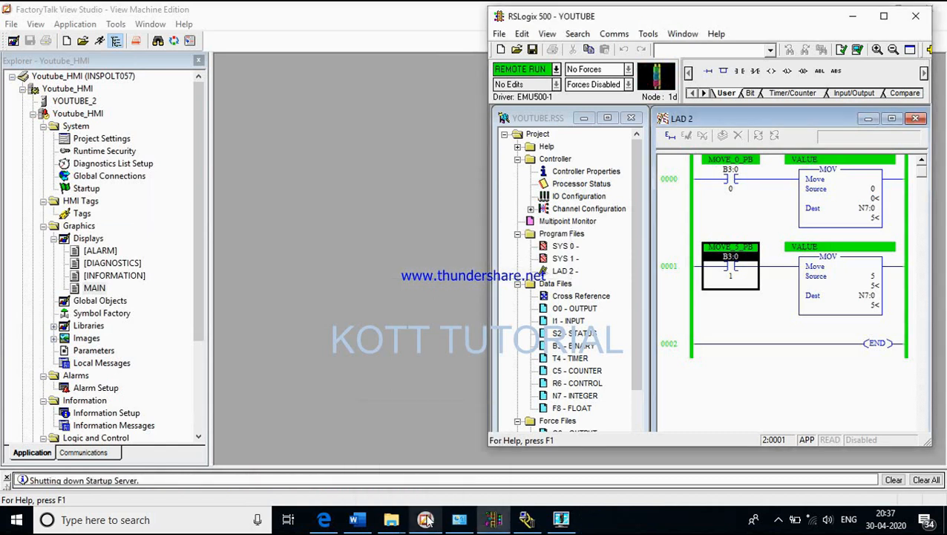
click(359, 520)
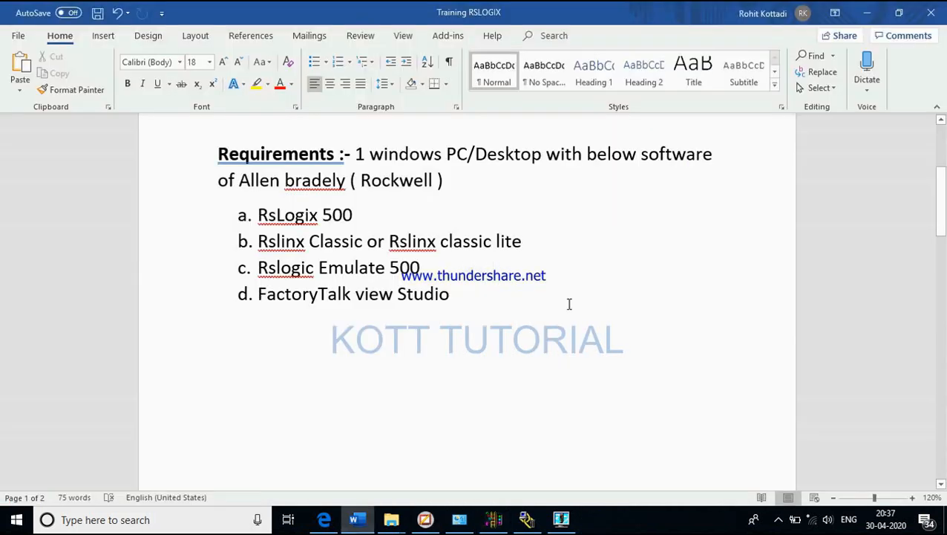
click(475, 297)
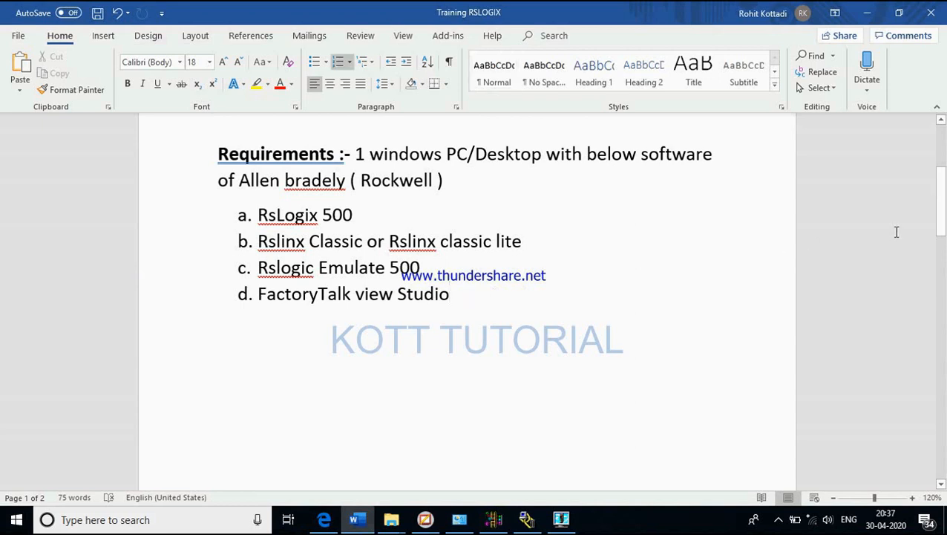
drag(941, 227, 888, 196)
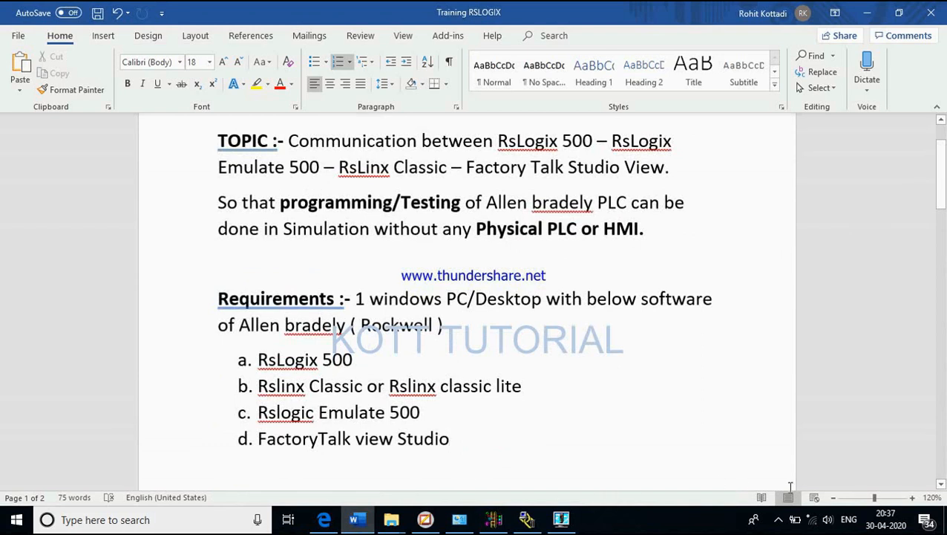
click(778, 517)
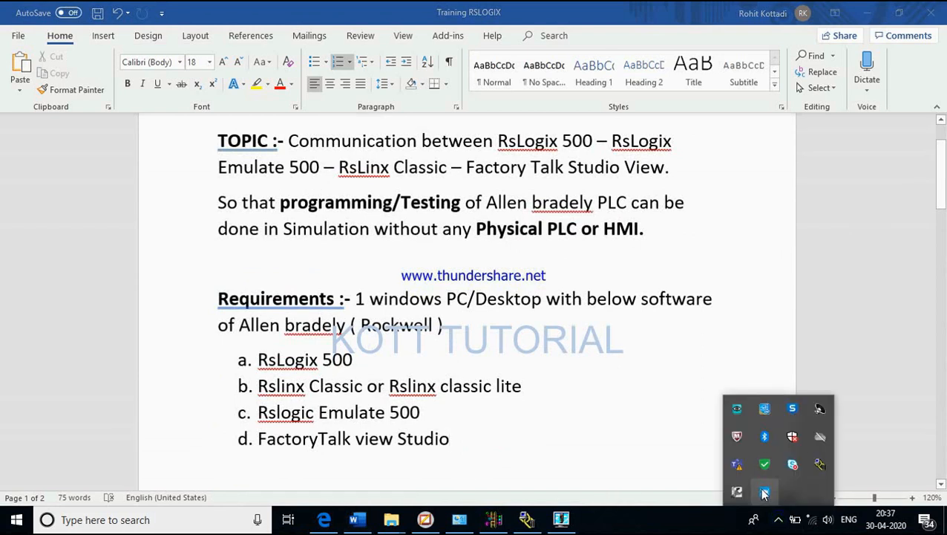